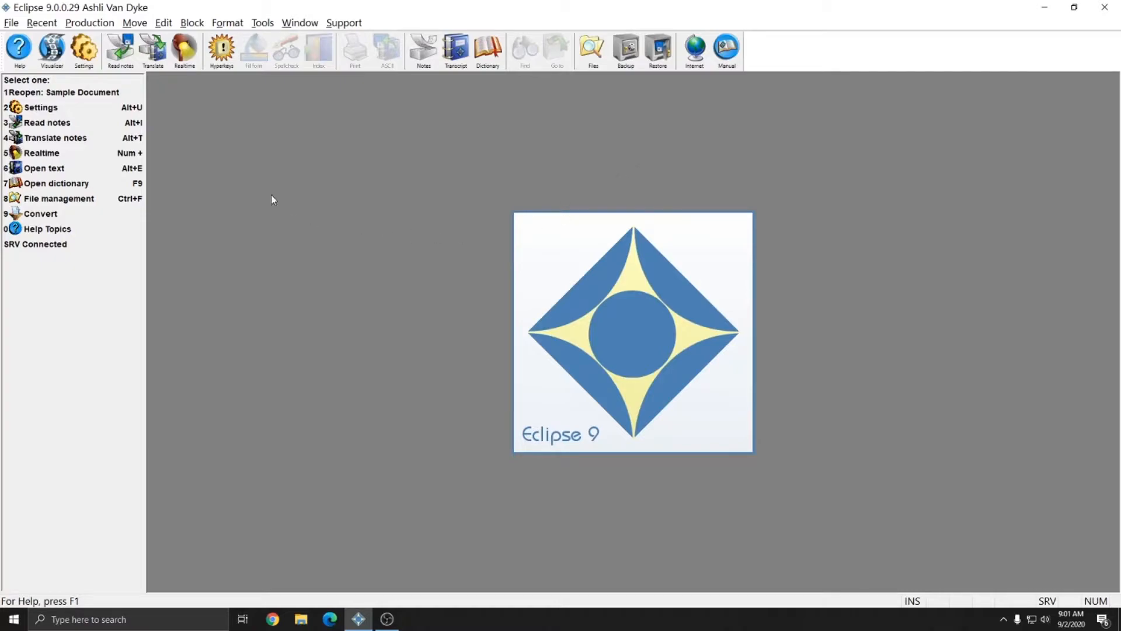
Step: In the user settings' input options, choose Passport Touch as the writer and COM port as the realtime source
{"action": "left_click", "coordinate": [77, 52]}
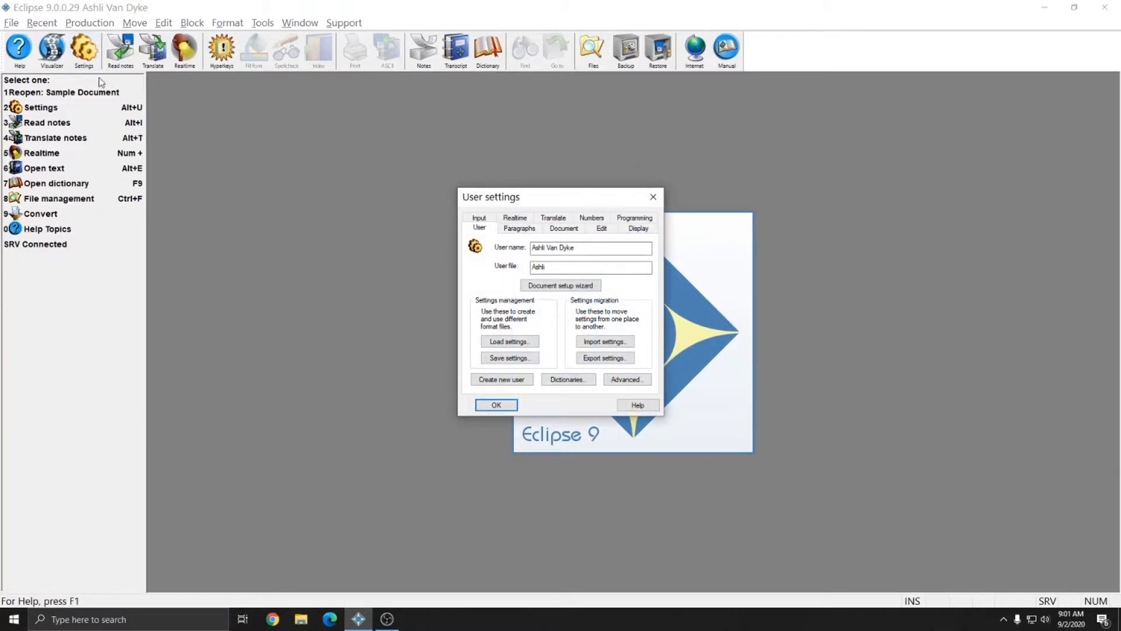
{"action": "left_click", "coordinate": [478, 218]}
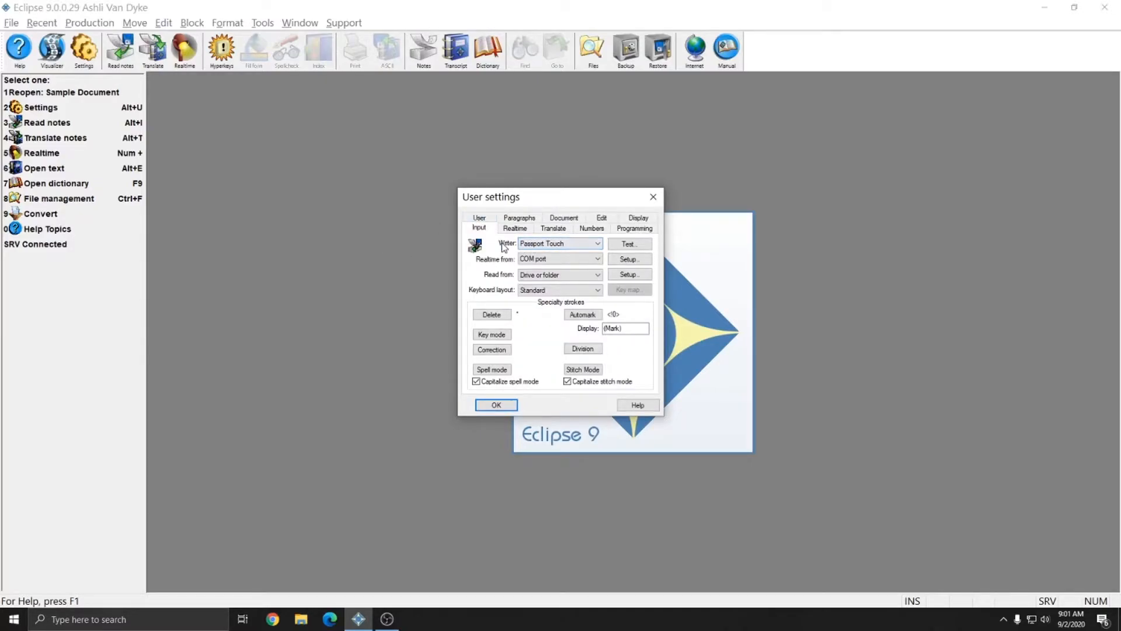
{"action": "left_click", "coordinate": [598, 244]}
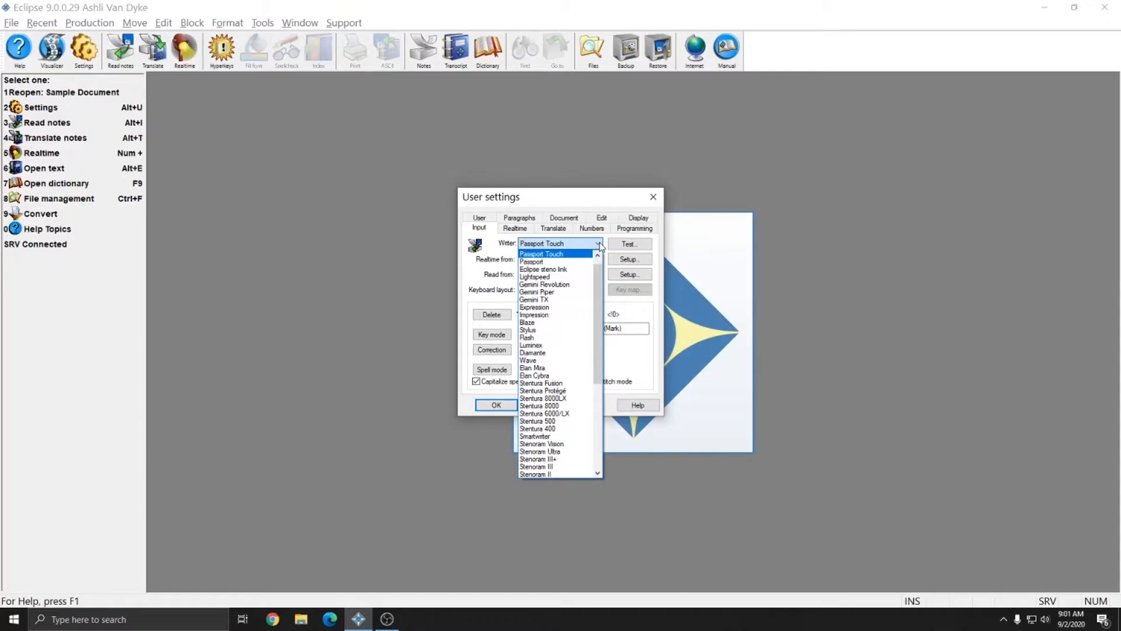
{"action": "left_click", "coordinate": [556, 257]}
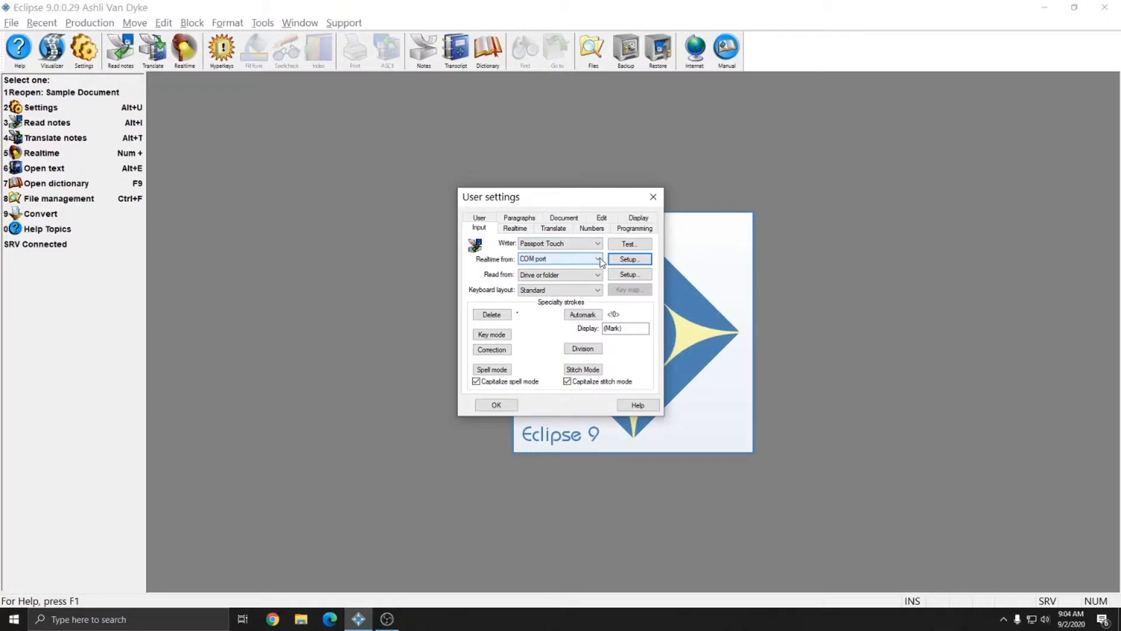
{"action": "left_click", "coordinate": [599, 260]}
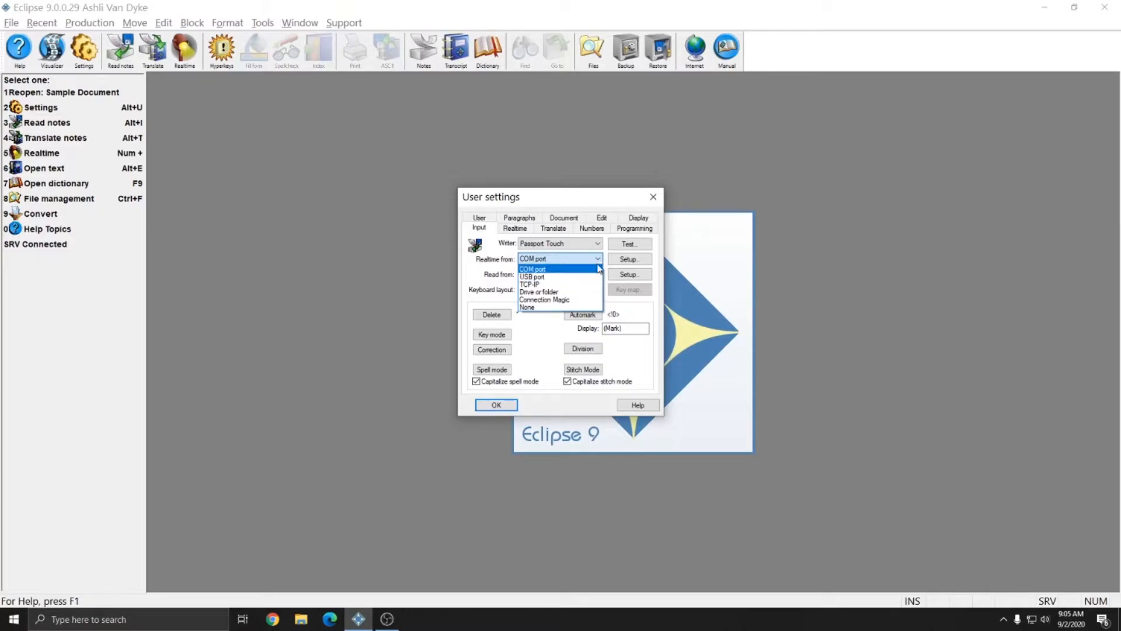
{"action": "left_click", "coordinate": [605, 261]}
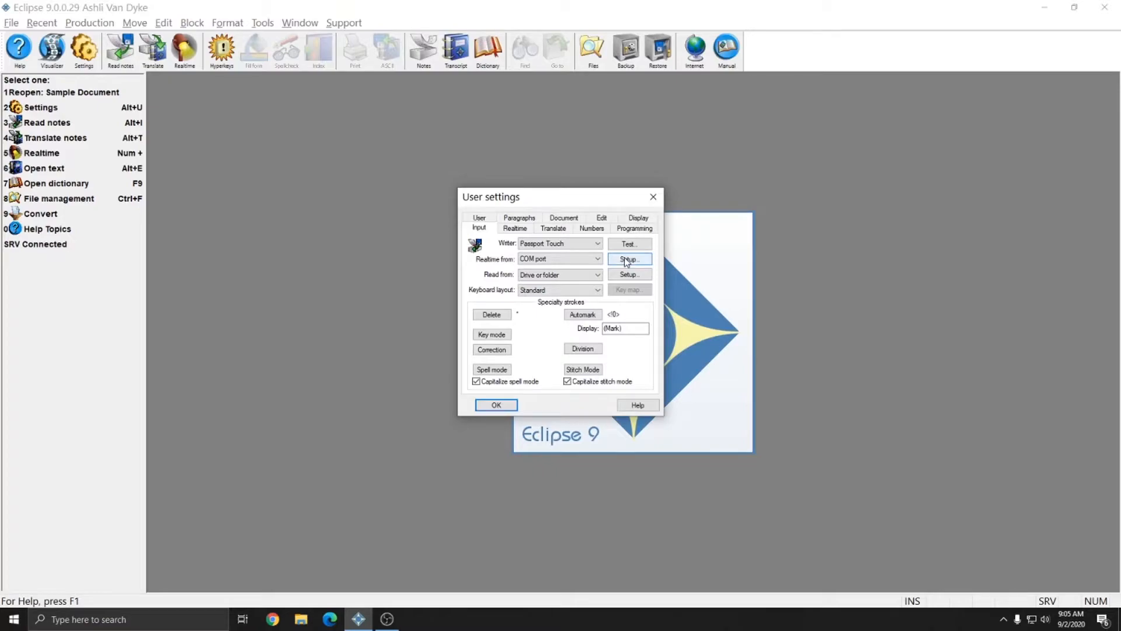
Step: From the COM port setup, open Device Manager and locate the port number of the Silicon Labs CP210x USB to UART Bridge
{"action": "left_click", "coordinate": [626, 261]}
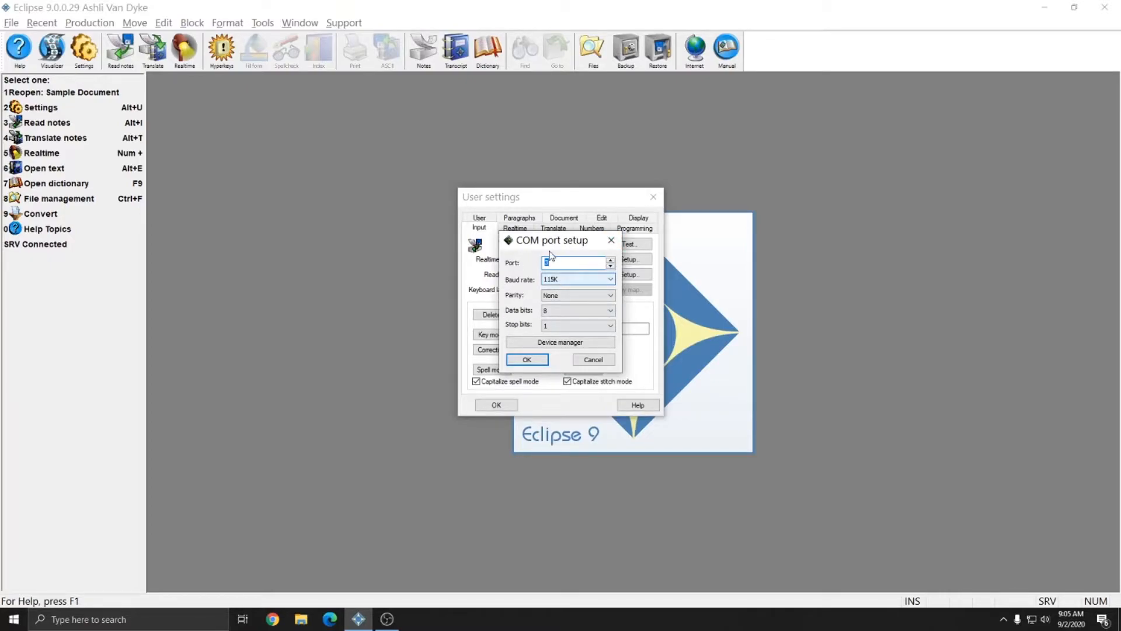
{"action": "left_click", "coordinate": [559, 346]}
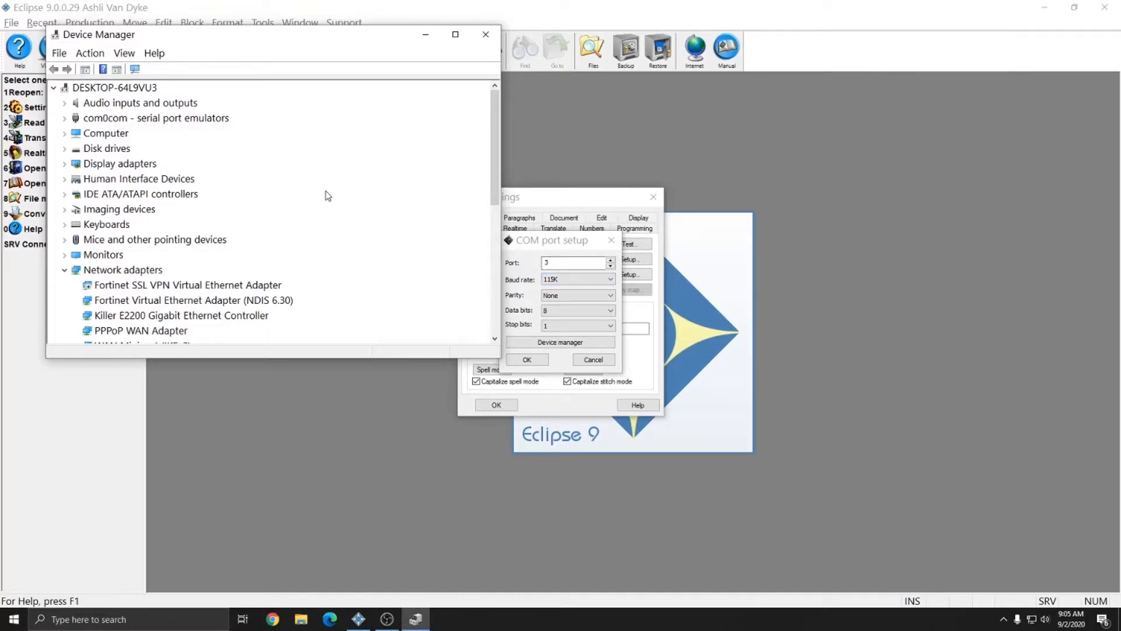
{"action": "scroll", "coordinate": [325, 195], "scroll_direction": "down", "scroll_amount": 6}
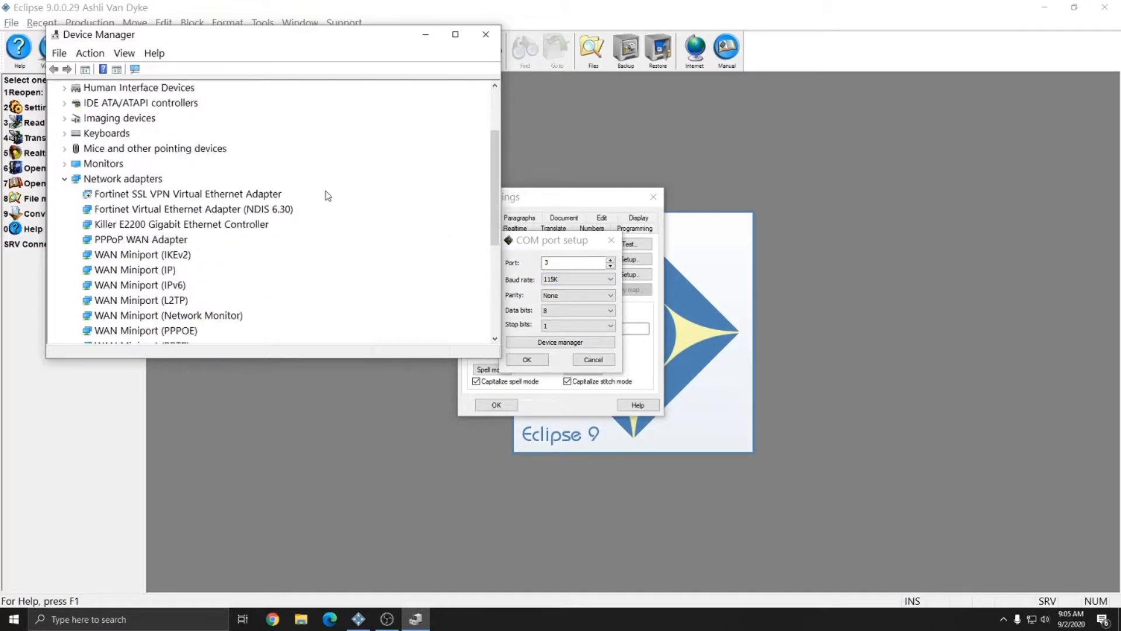
{"action": "left_click", "coordinate": [163, 197]}
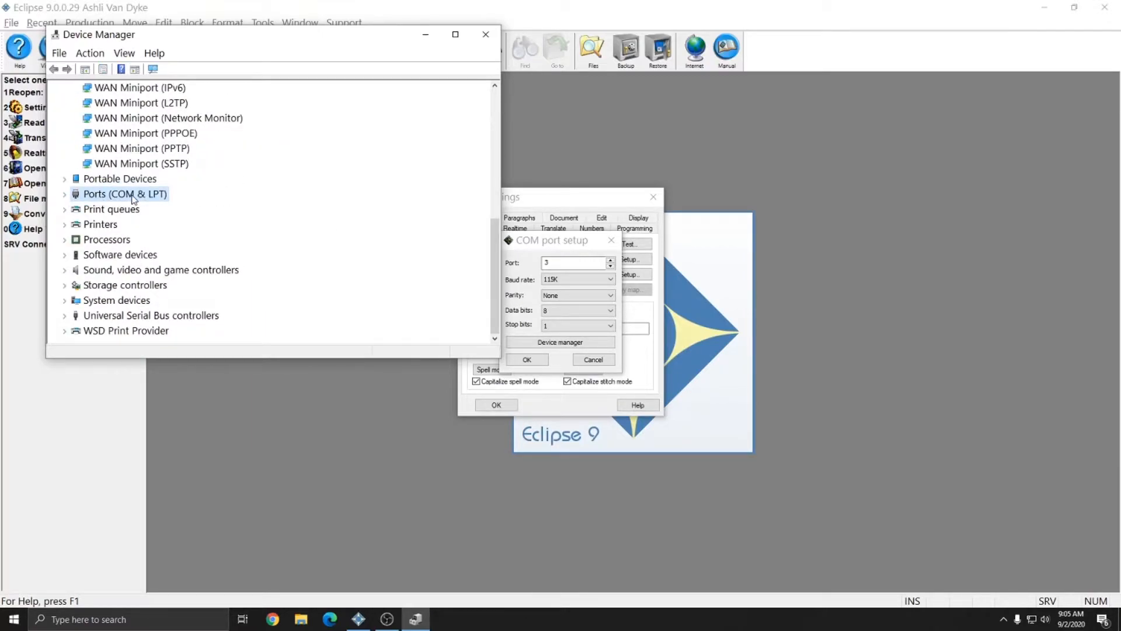
{"action": "left_click", "coordinate": [65, 195]}
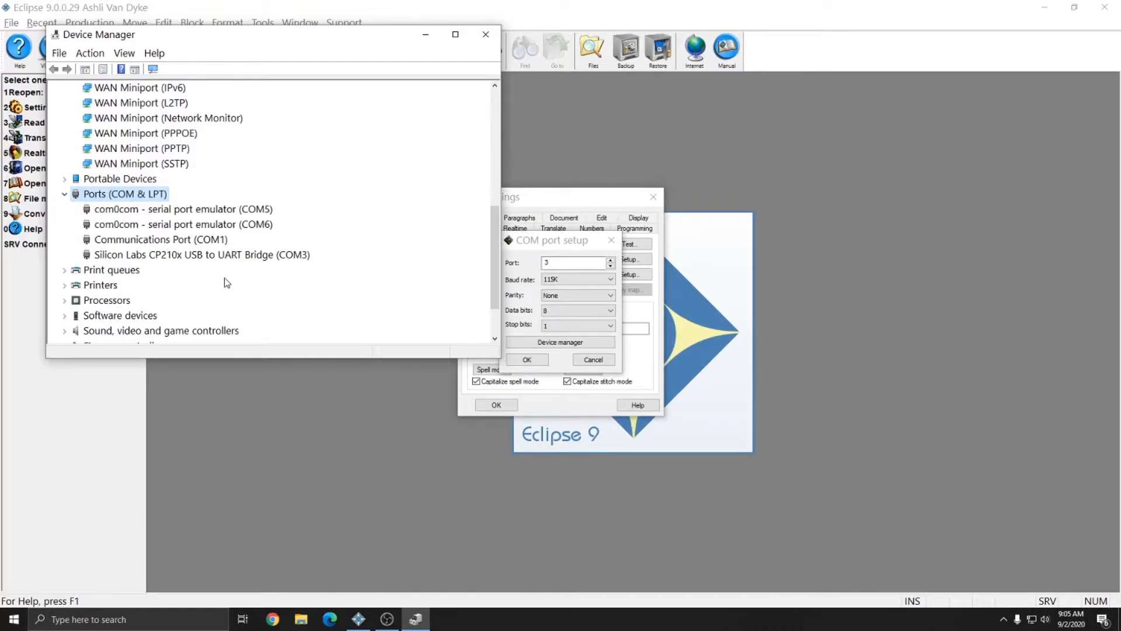
{"action": "scroll", "coordinate": [225, 278], "scroll_direction": "down", "scroll_amount": 2}
{"action": "left_click", "coordinate": [287, 198]}
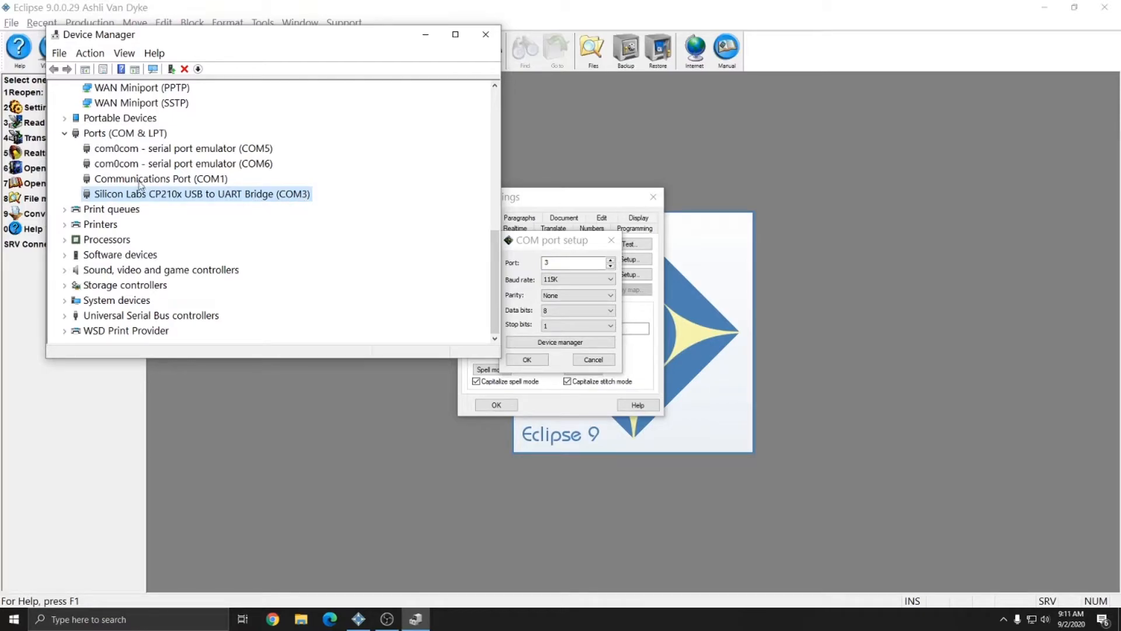
Step: Collapse the Ports category, look through the device categories below it, and close the COM port setup
{"action": "left_click", "coordinate": [64, 133]}
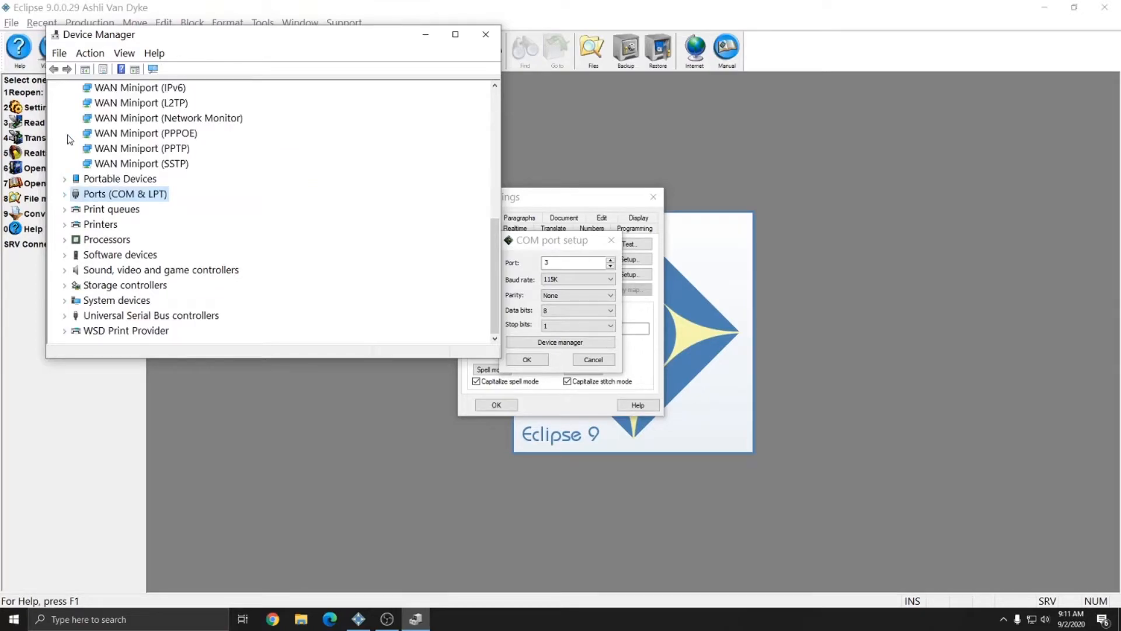
{"action": "left_click", "coordinate": [95, 214]}
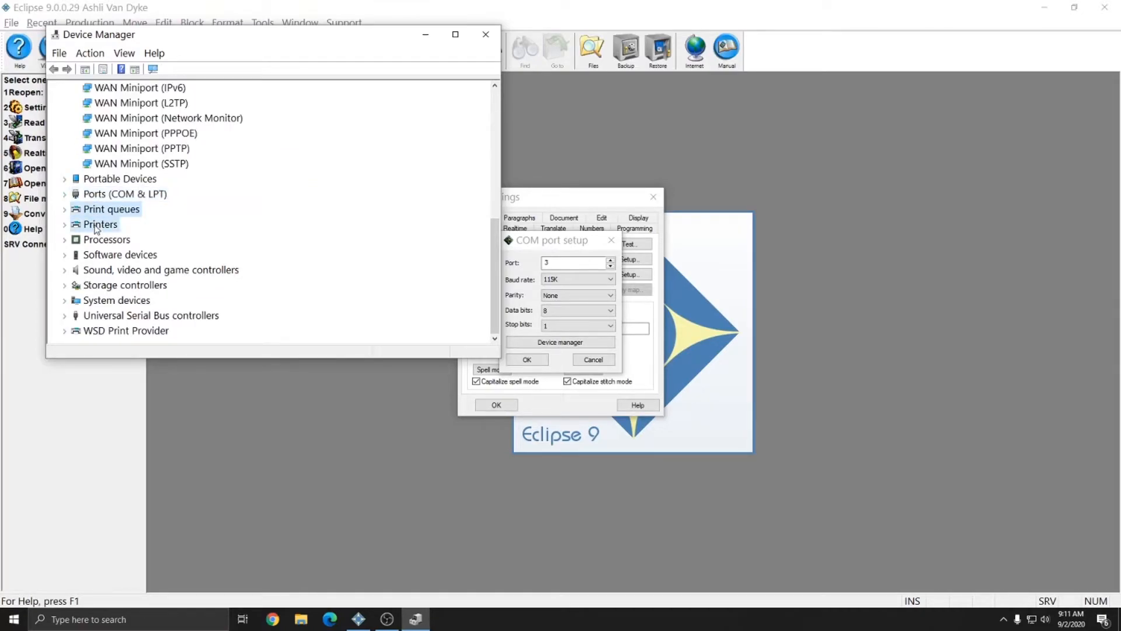
{"action": "left_click", "coordinate": [98, 228]}
{"action": "left_click", "coordinate": [108, 261]}
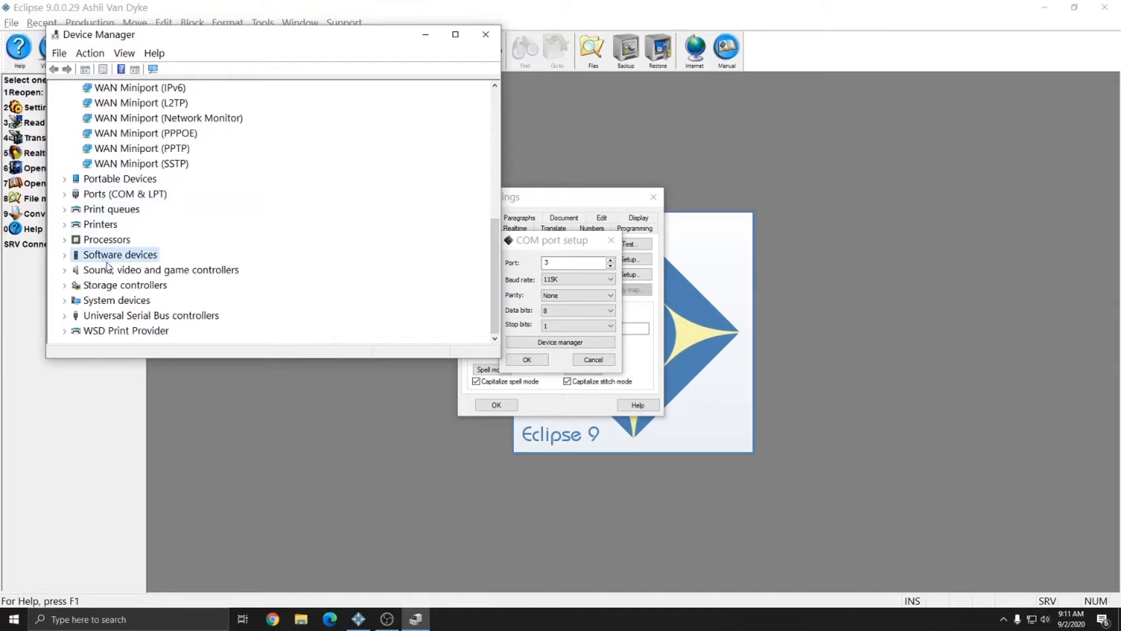
{"action": "left_click", "coordinate": [103, 303]}
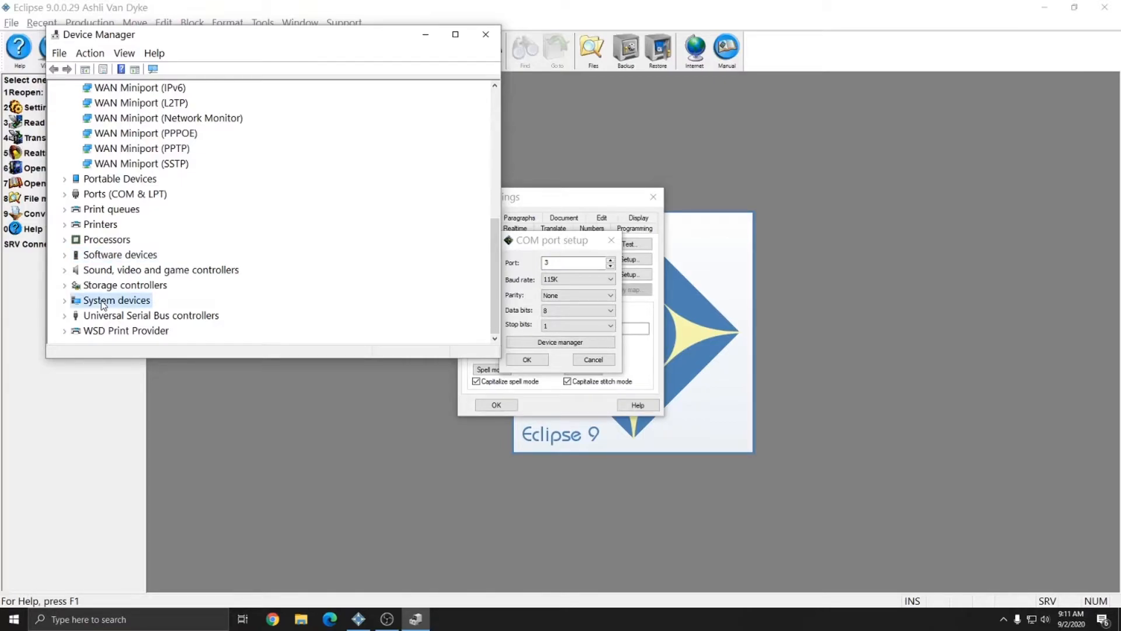
{"action": "left_click", "coordinate": [102, 316]}
{"action": "left_click", "coordinate": [111, 300]}
{"action": "left_click", "coordinate": [112, 286]}
{"action": "left_click", "coordinate": [106, 269]}
{"action": "left_click", "coordinate": [560, 247]}
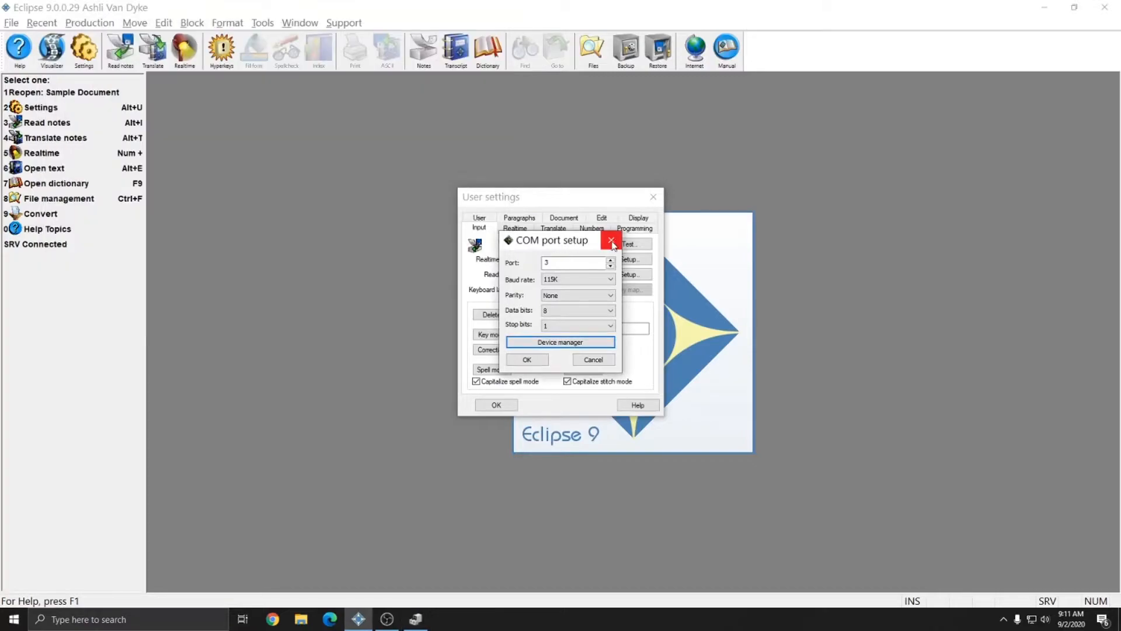
{"action": "left_click", "coordinate": [611, 240]}
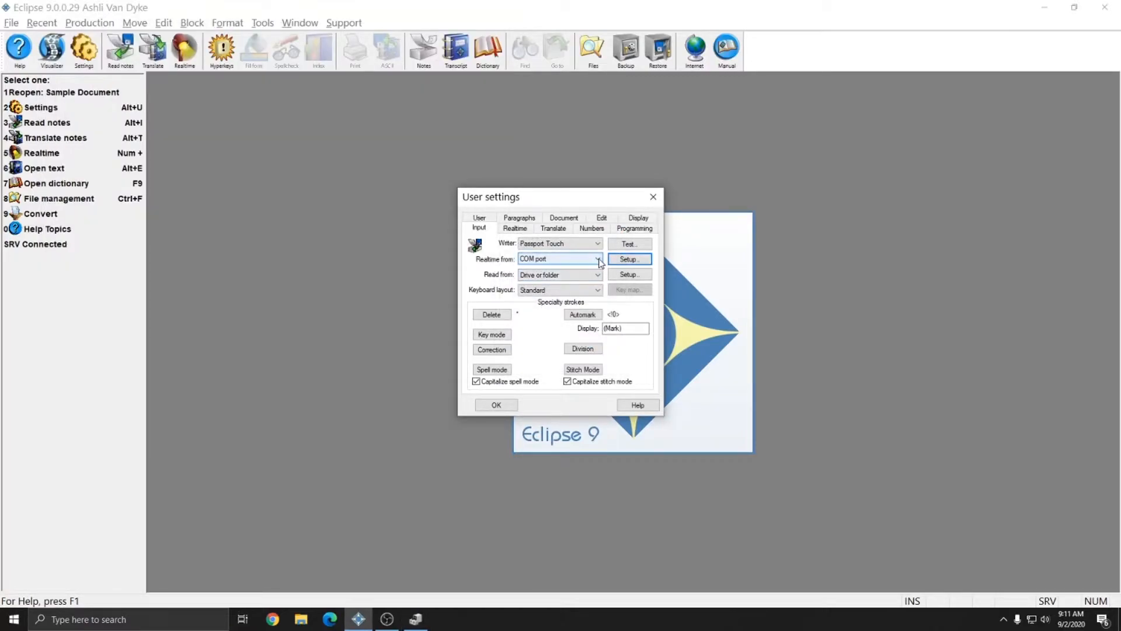
Step: Try USB port as the realtime source and set it back to COM port
{"action": "left_click", "coordinate": [558, 259]}
{"action": "left_click", "coordinate": [565, 279]}
{"action": "left_click", "coordinate": [590, 263]}
{"action": "left_click", "coordinate": [596, 261]}
{"action": "left_click", "coordinate": [598, 260]}
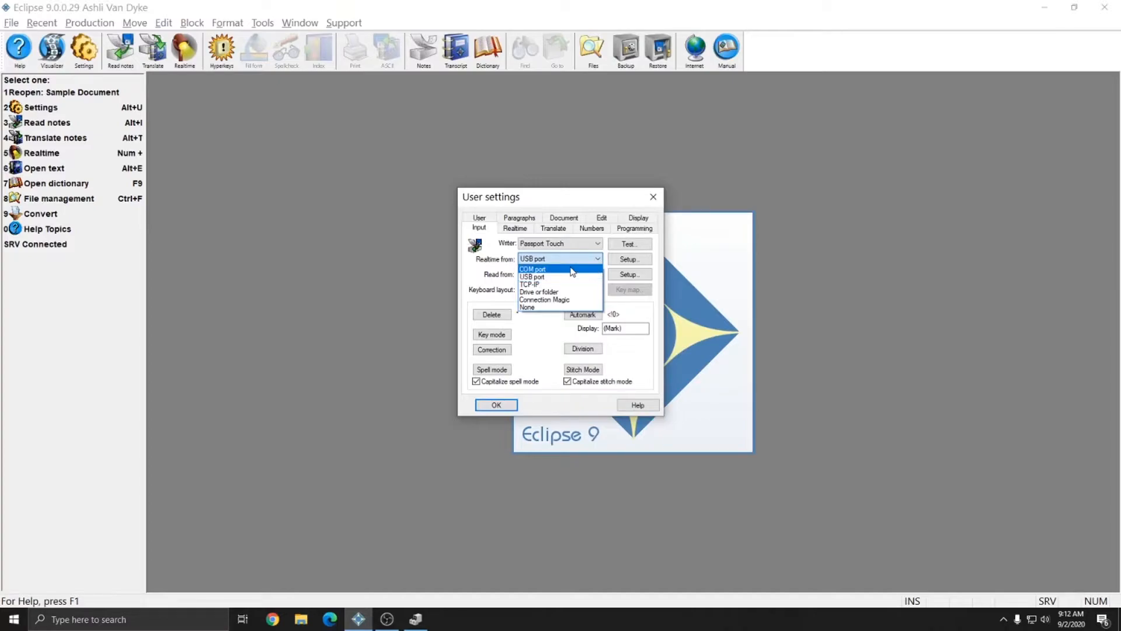
{"action": "left_click", "coordinate": [581, 268]}
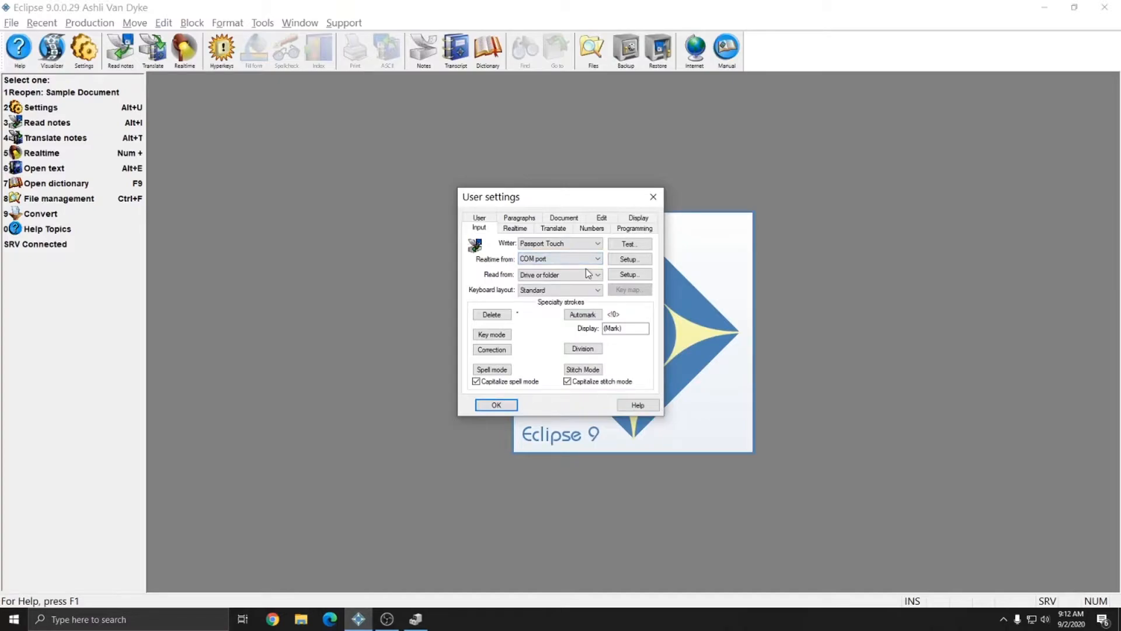
Step: Check the Silicon Labs bridge's port in Device Manager and confirm port 3 in the COM port setup
{"action": "left_click", "coordinate": [416, 619]}
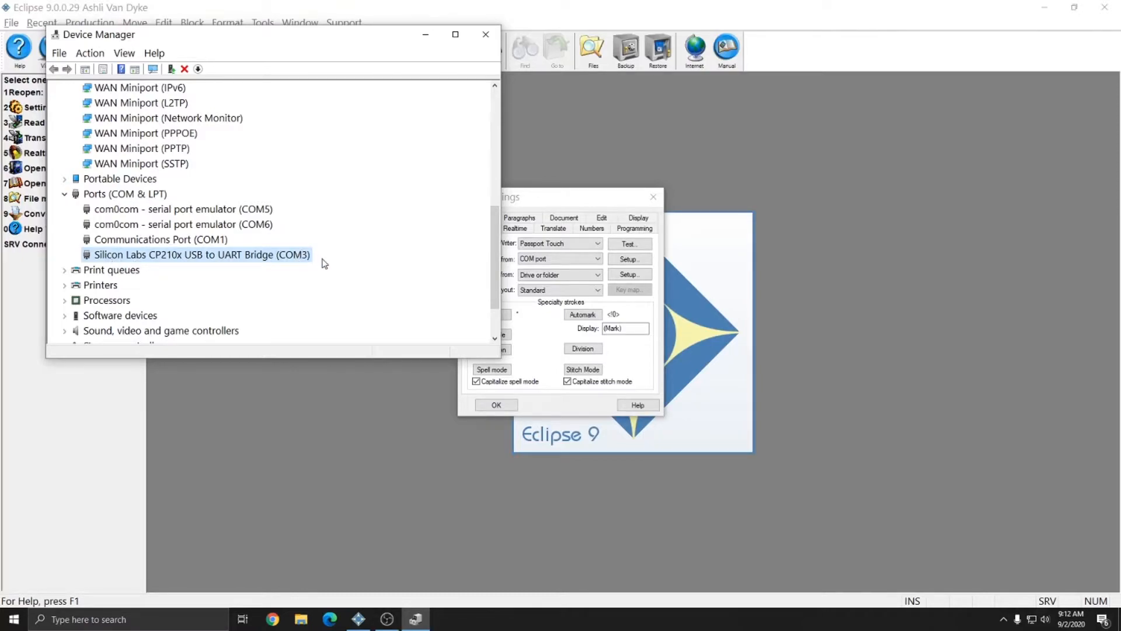
{"action": "left_click", "coordinate": [623, 261]}
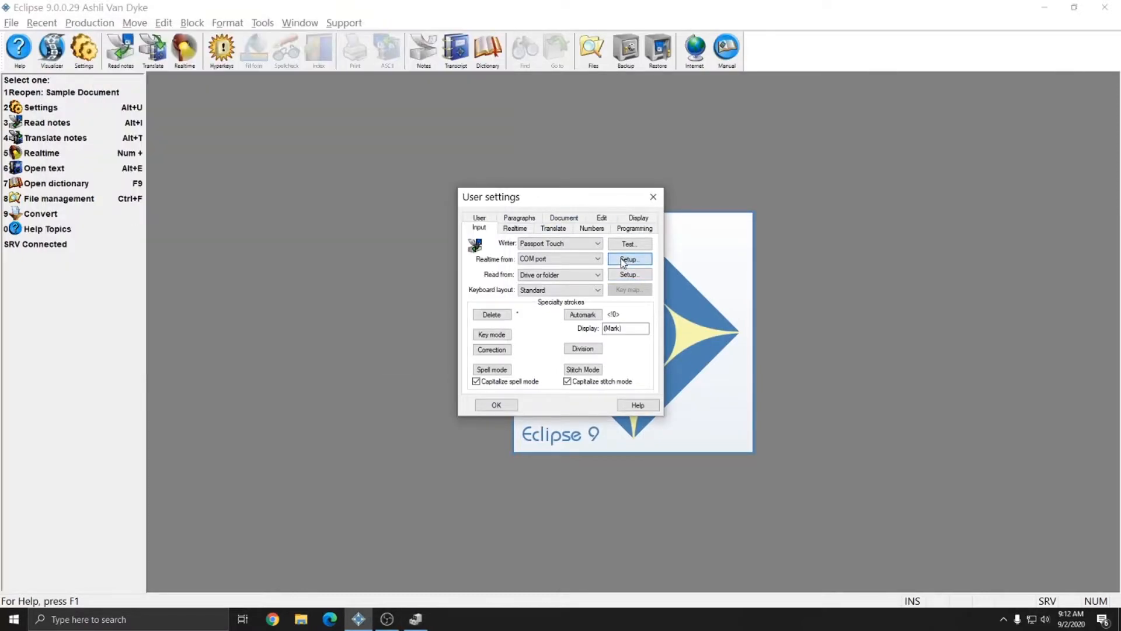
{"action": "left_click_drag", "start_coordinate": [560, 243], "coordinate": [557, 278]}
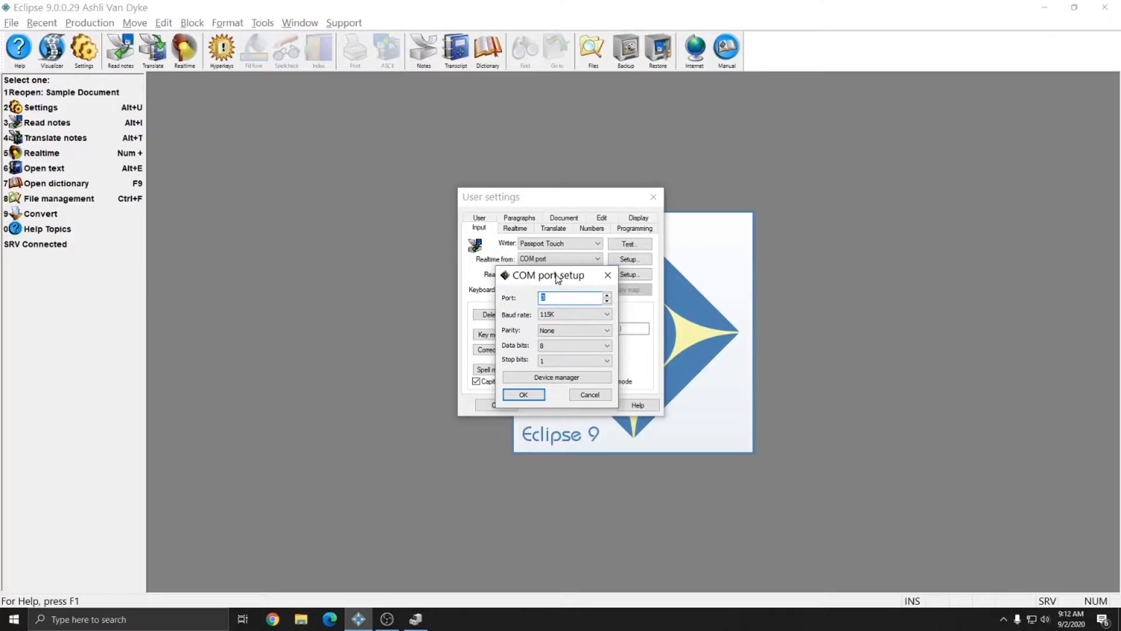
{"action": "left_click", "coordinate": [567, 298]}
{"action": "left_click", "coordinate": [523, 395]}
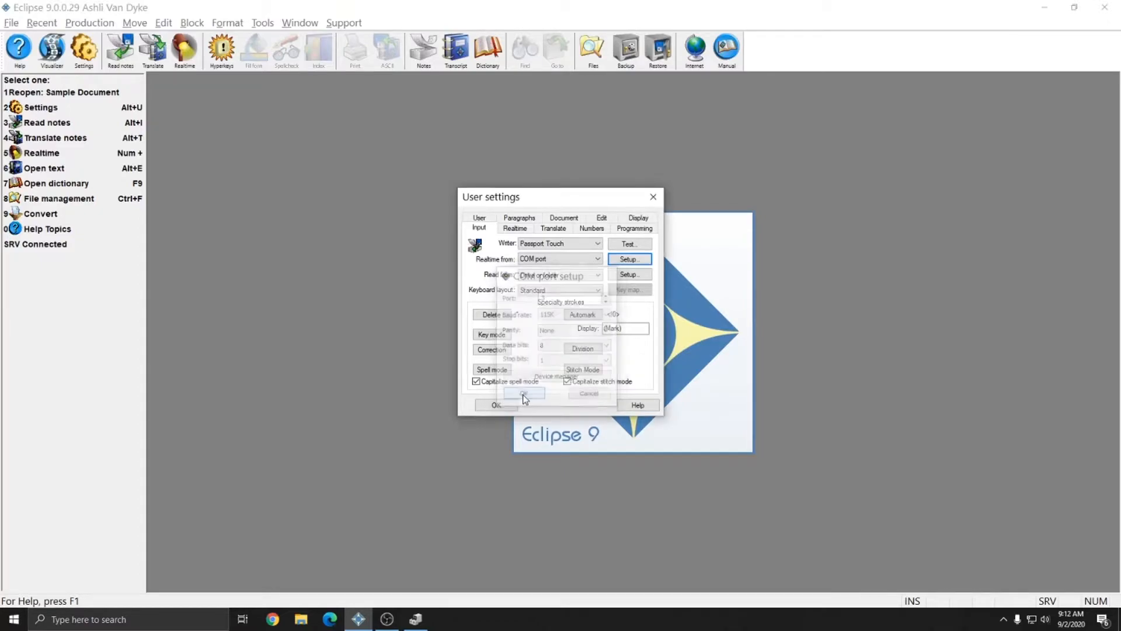
Step: Test the writer connection starting from the last stroke and close the test window
{"action": "left_click", "coordinate": [625, 249]}
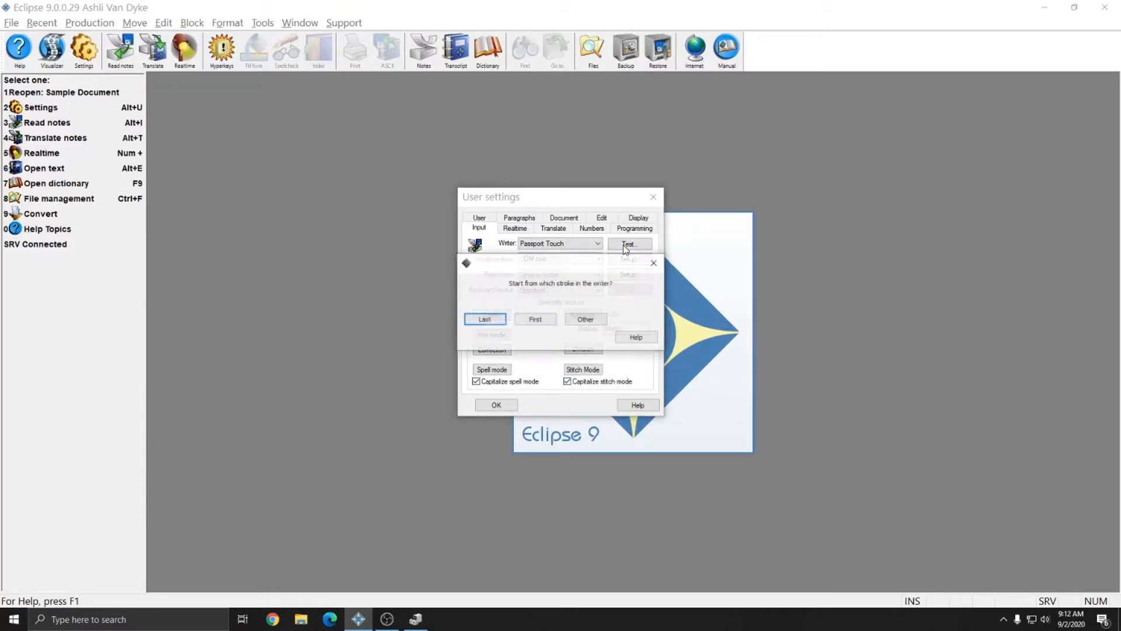
{"action": "left_click", "coordinate": [494, 321]}
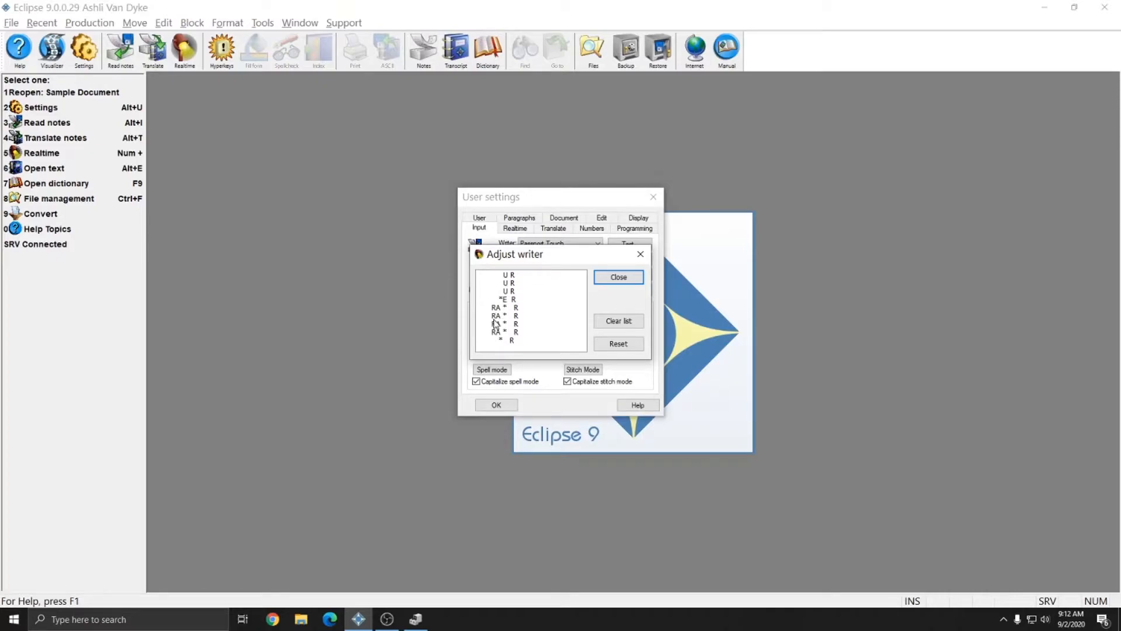
{"action": "left_click", "coordinate": [617, 278]}
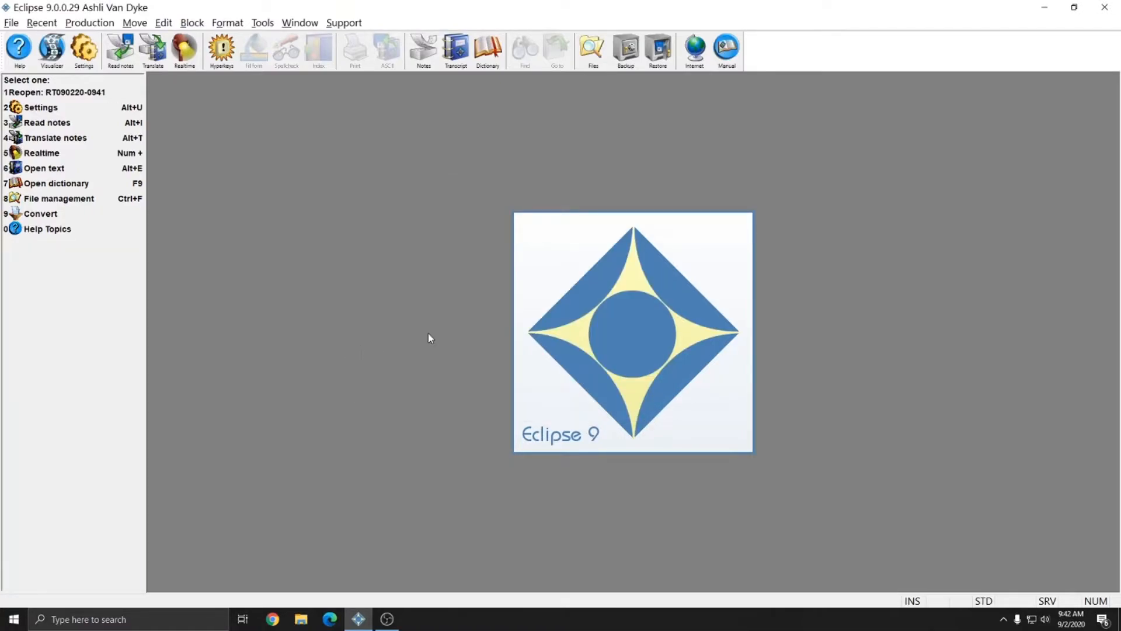
Step: Reopen the user settings, run the writer test again, and close the settings
{"action": "left_click", "coordinate": [83, 49]}
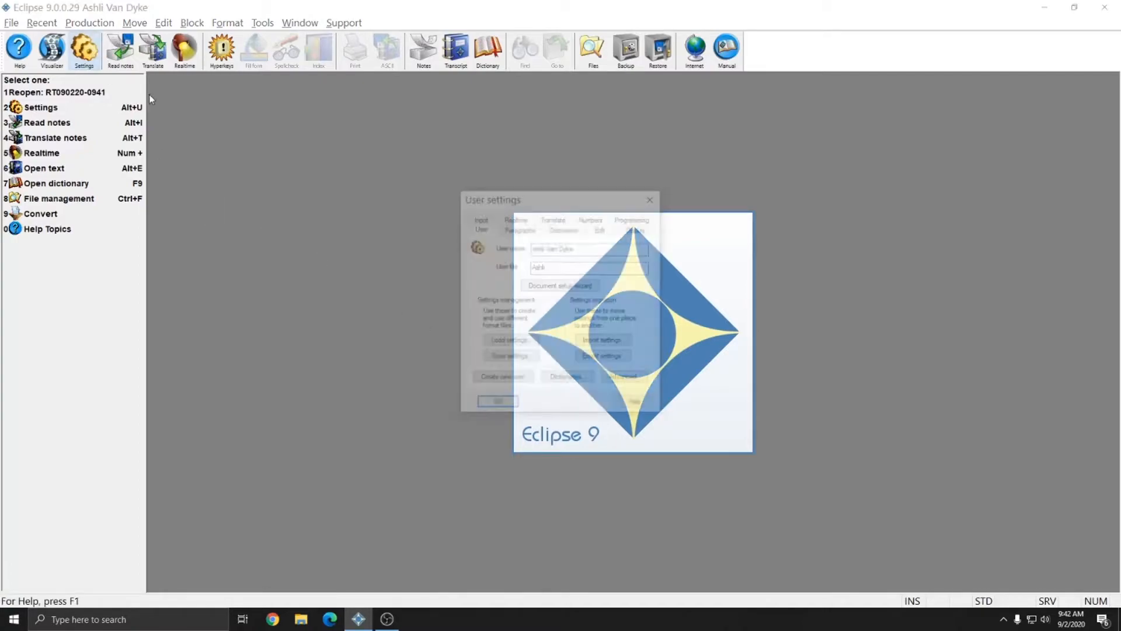
{"action": "left_click", "coordinate": [629, 245]}
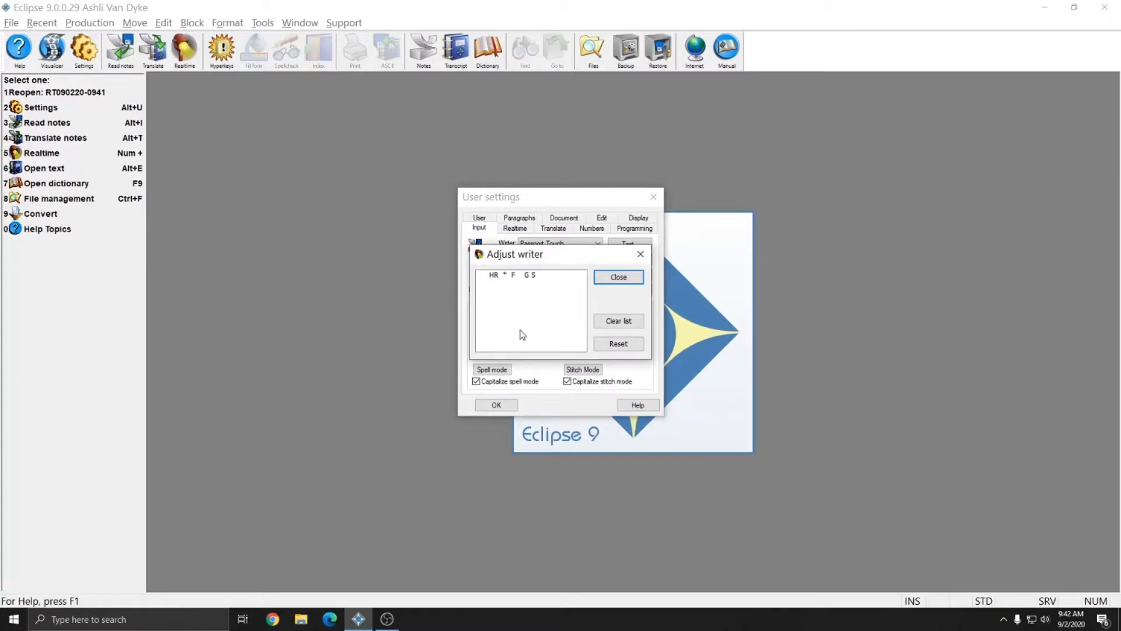
{"action": "left_click", "coordinate": [610, 285]}
{"action": "left_click", "coordinate": [654, 196]}
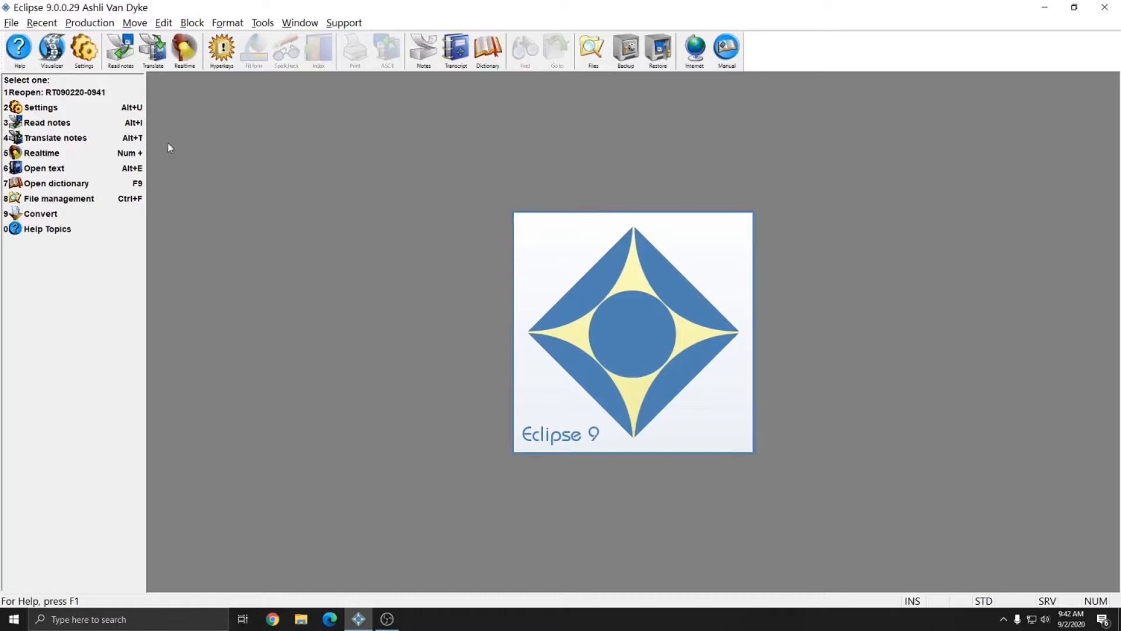
Step: Examine the auto-rename option for realtime jobs and its naming formats in the realtime user settings
{"action": "left_click", "coordinate": [84, 58]}
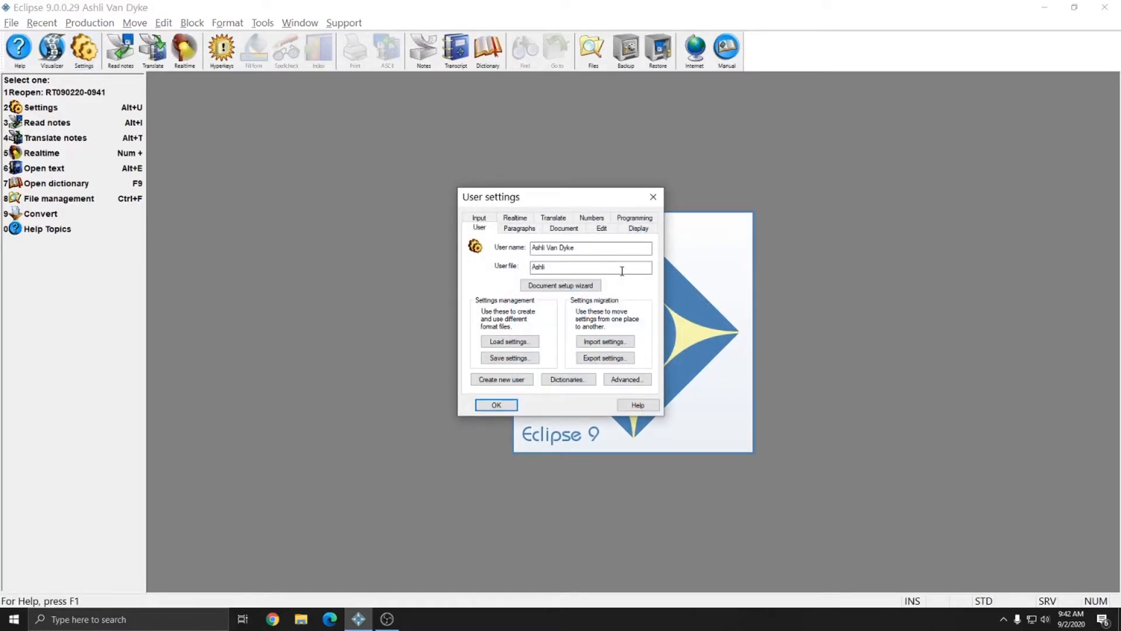
{"action": "left_click", "coordinate": [516, 220]}
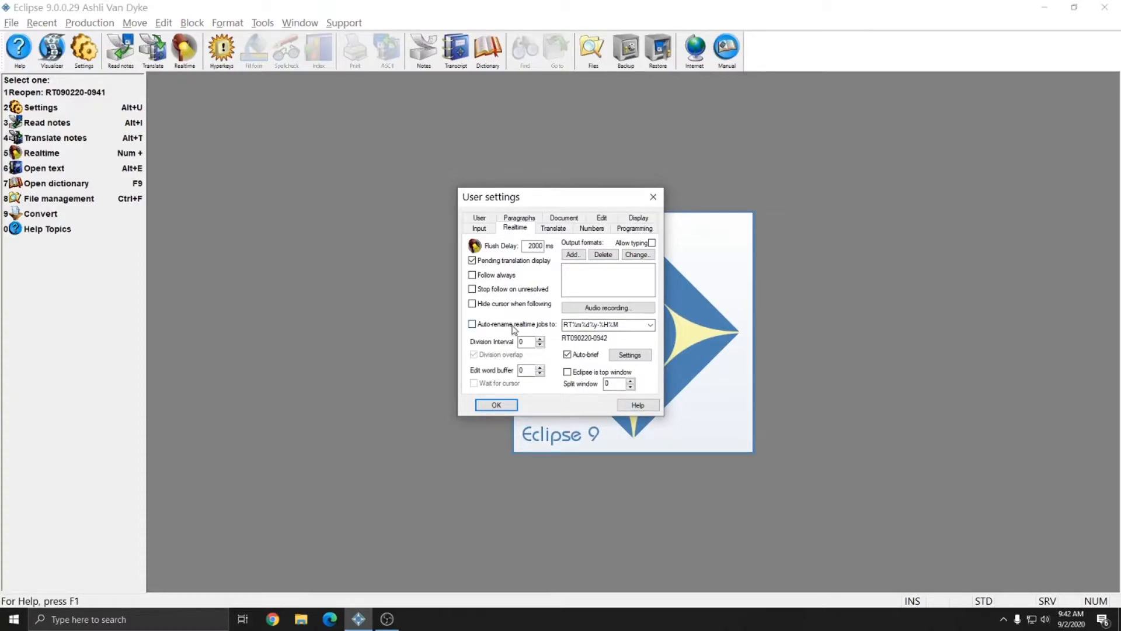
{"action": "double_click", "coordinate": [630, 327]}
{"action": "left_click", "coordinate": [624, 329]}
{"action": "left_click", "coordinate": [501, 328]}
{"action": "left_click", "coordinate": [632, 325]}
{"action": "left_click", "coordinate": [635, 326]}
{"action": "left_click", "coordinate": [472, 324]}
{"action": "left_click", "coordinate": [472, 324]}
{"action": "left_click", "coordinate": [623, 325]}
{"action": "left_click", "coordinate": [634, 325]}
{"action": "left_click", "coordinate": [653, 197]}
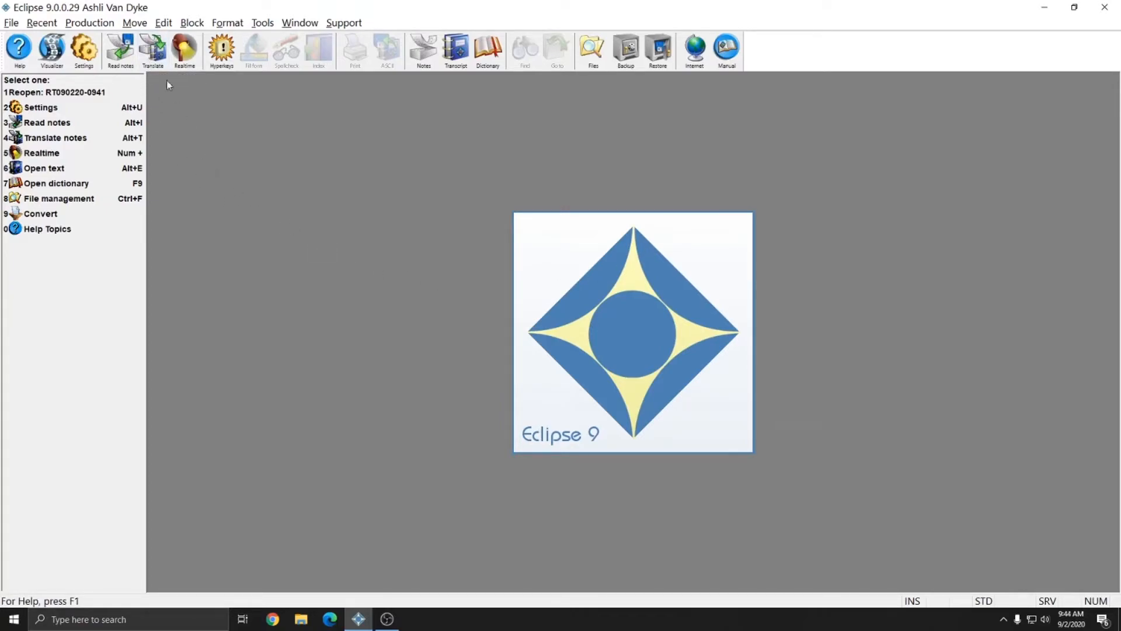
Step: Open the setup for translating notes, turn on audio recording, review the realtime output formats, and keep output enabled
{"action": "left_click", "coordinate": [153, 50]}
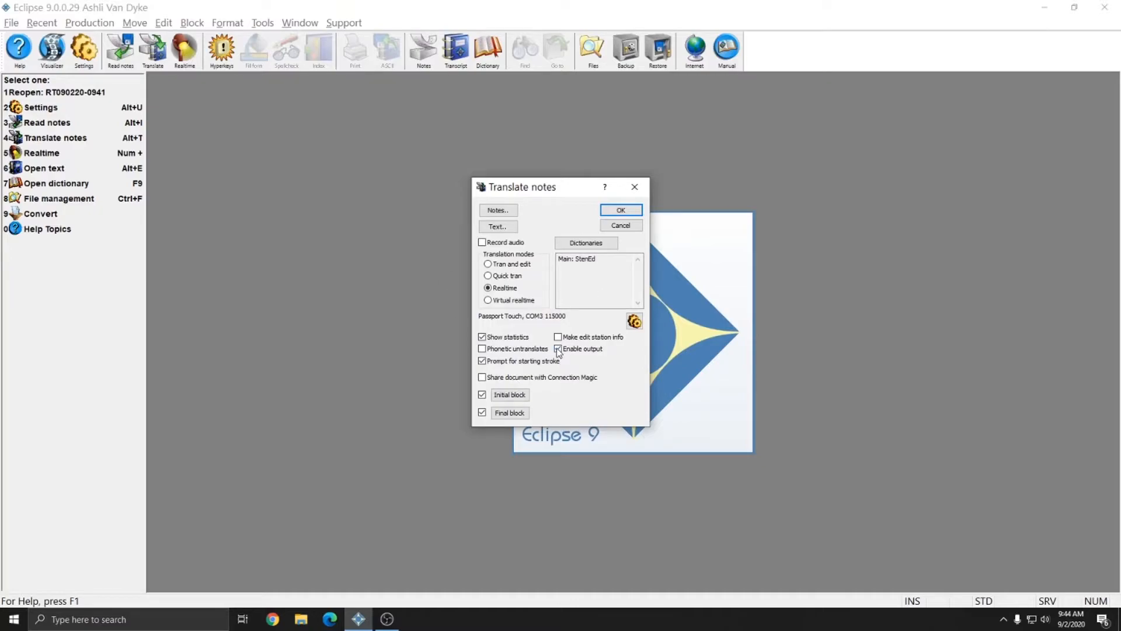
{"action": "left_click", "coordinate": [482, 243]}
{"action": "left_click", "coordinate": [634, 321]}
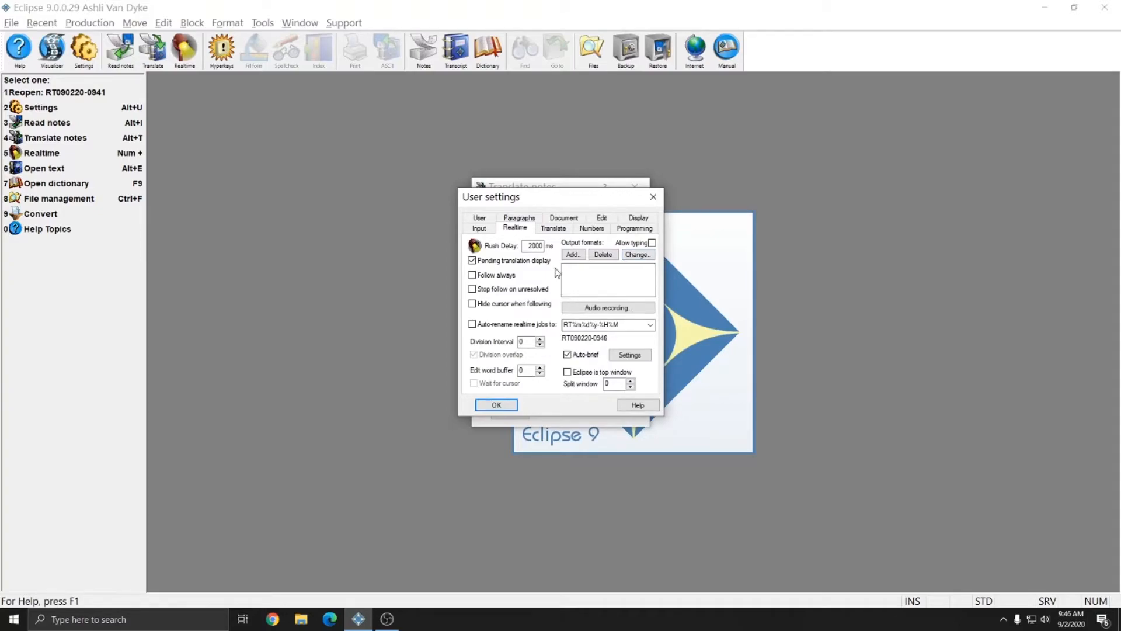
{"action": "left_click", "coordinate": [653, 197]}
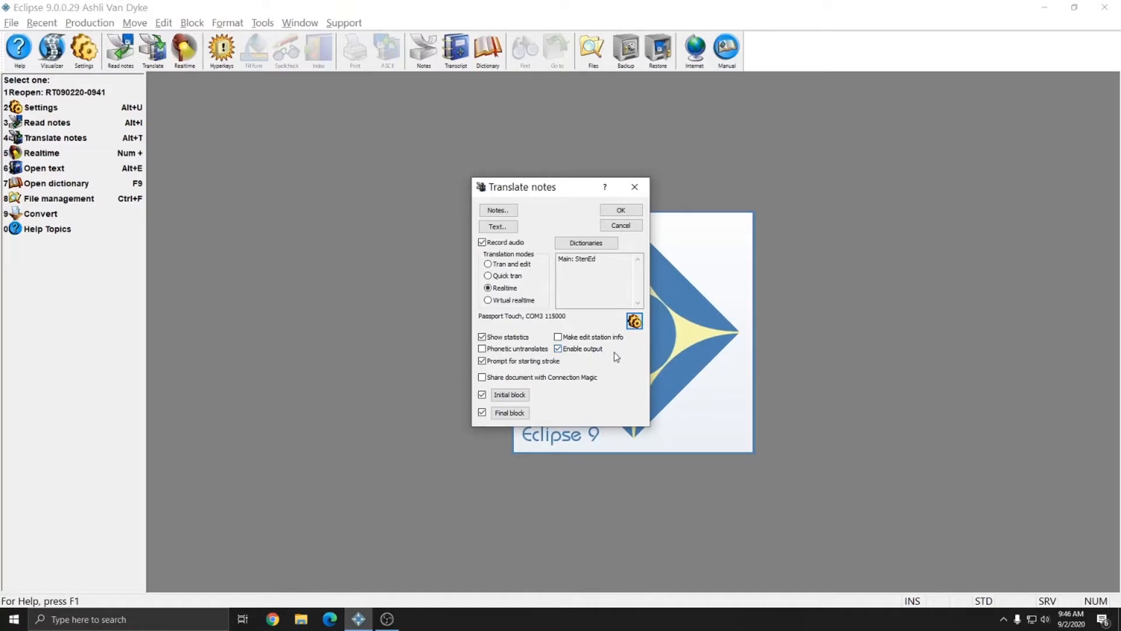
{"action": "left_click", "coordinate": [584, 350]}
{"action": "left_click", "coordinate": [584, 350]}
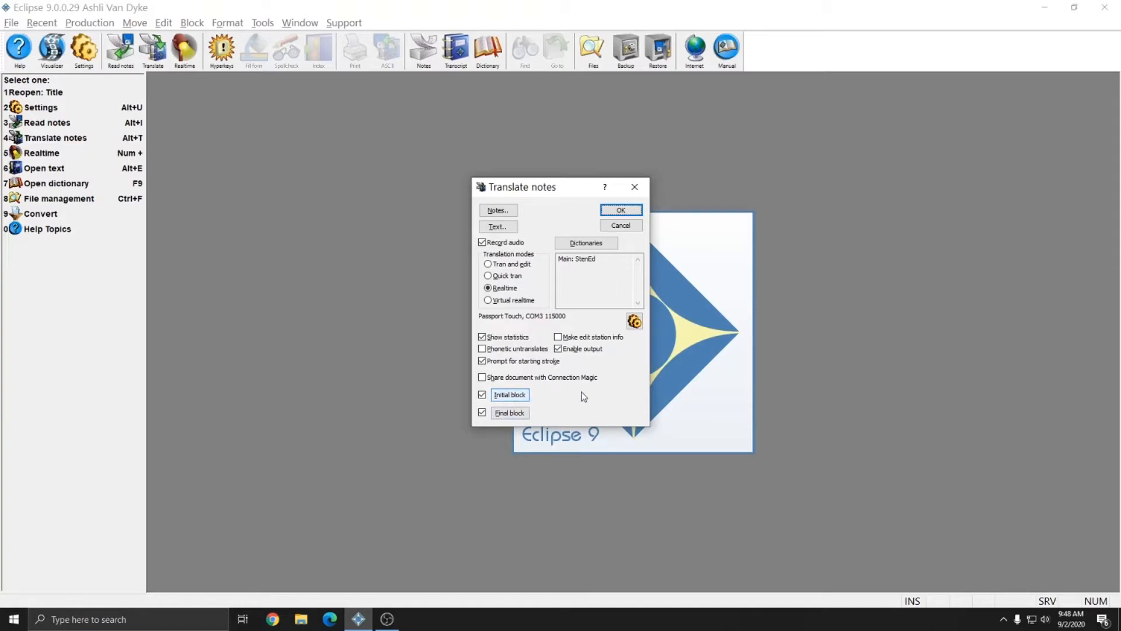
Step: Assign Title.ecl as the initial block and Cert.ecl as the final block from the Blocks folder
{"action": "left_click", "coordinate": [510, 395]}
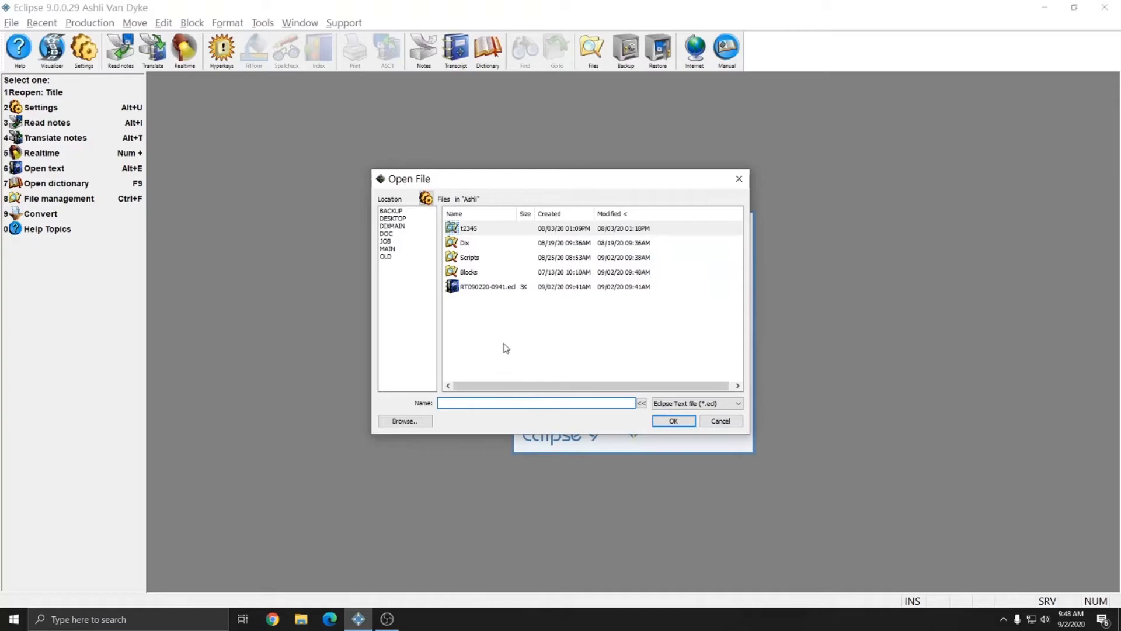
{"action": "double_click", "coordinate": [468, 272]}
{"action": "double_click", "coordinate": [470, 316]}
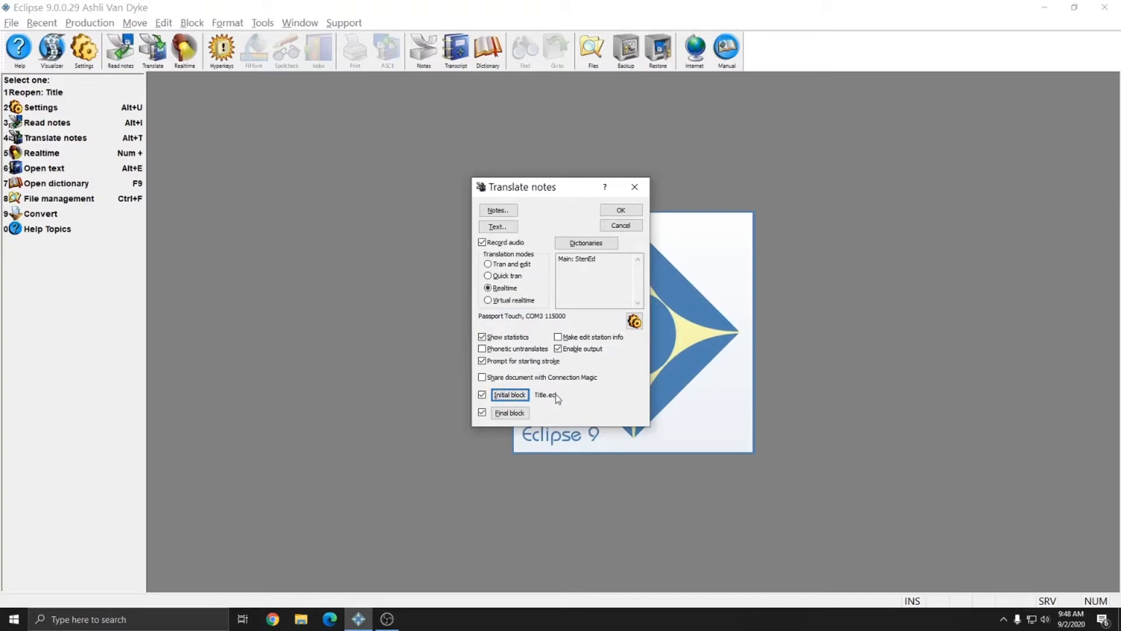
{"action": "left_click", "coordinate": [523, 415]}
{"action": "double_click", "coordinate": [466, 272]}
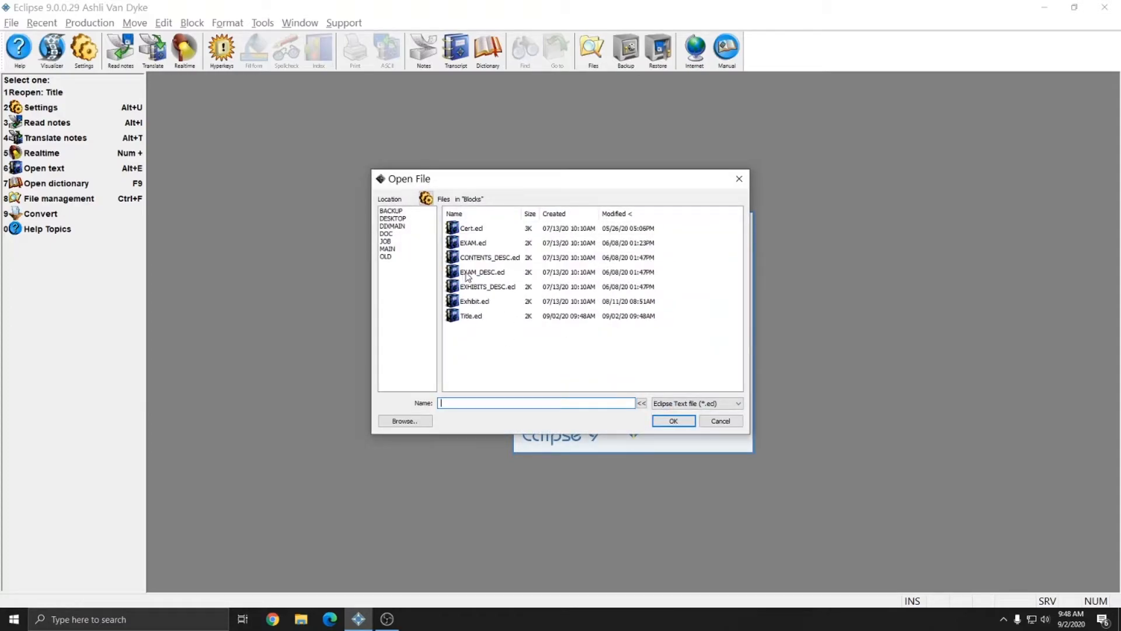
{"action": "double_click", "coordinate": [469, 229]}
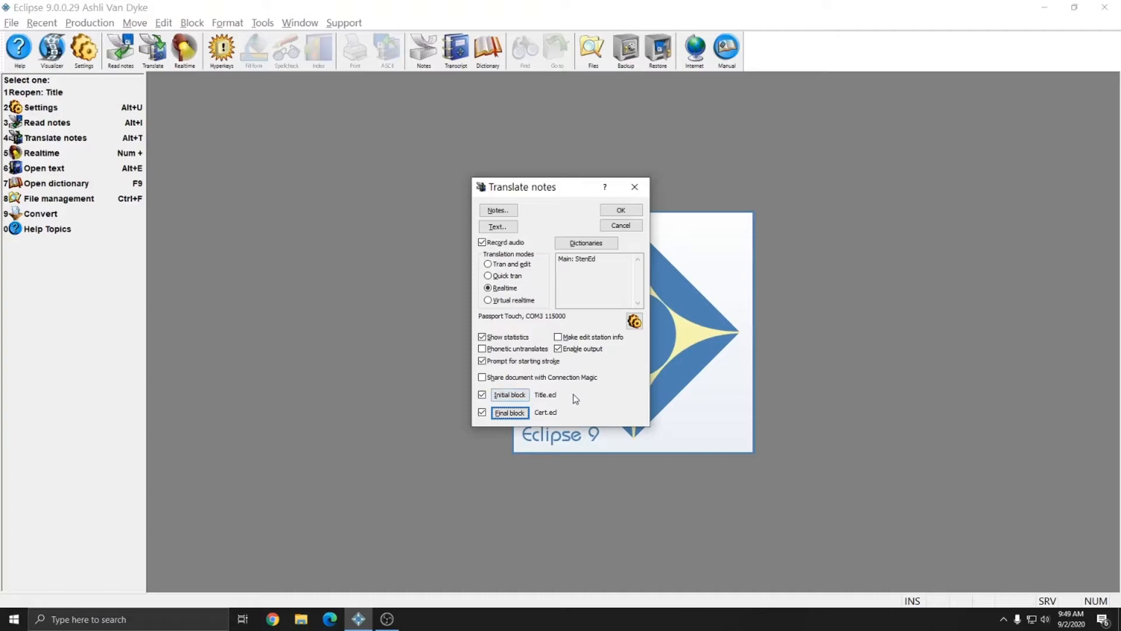
Step: Disable both the initial and final blocks and replace the initial block file with EXAM.ecl
{"action": "left_click", "coordinate": [482, 394]}
{"action": "left_click", "coordinate": [482, 412]}
{"action": "left_click", "coordinate": [516, 396]}
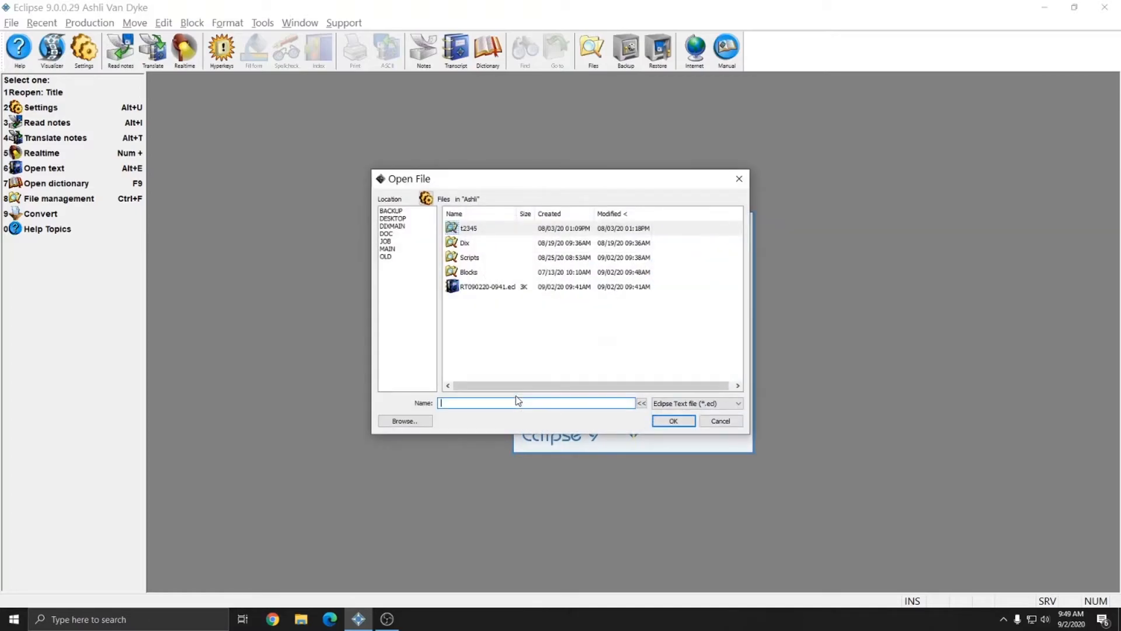
{"action": "double_click", "coordinate": [478, 272]}
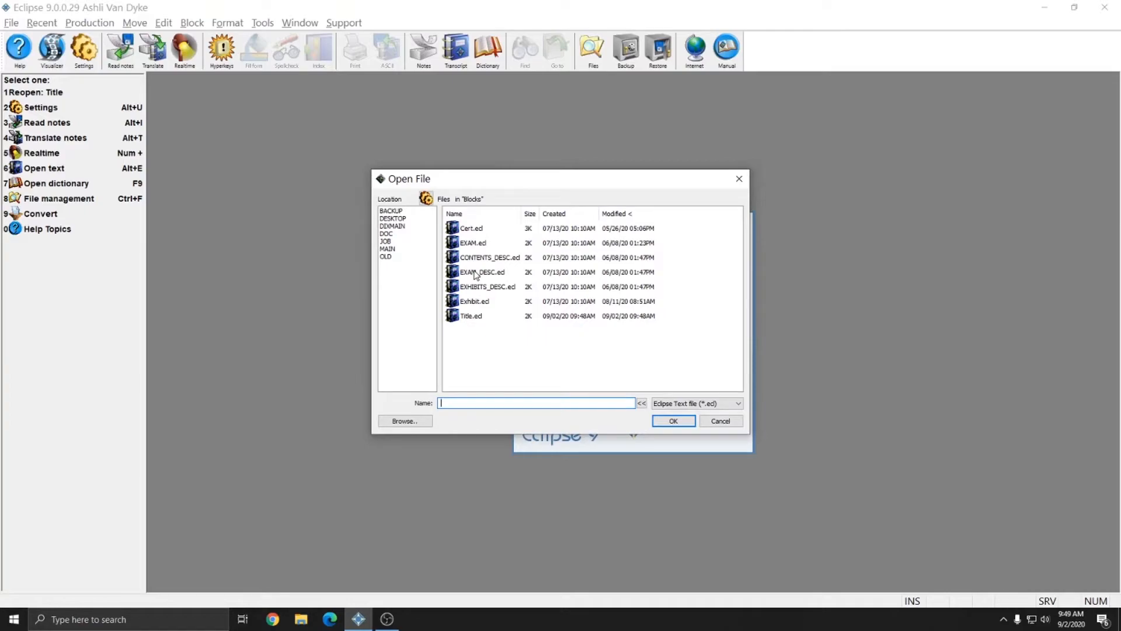
{"action": "double_click", "coordinate": [473, 244]}
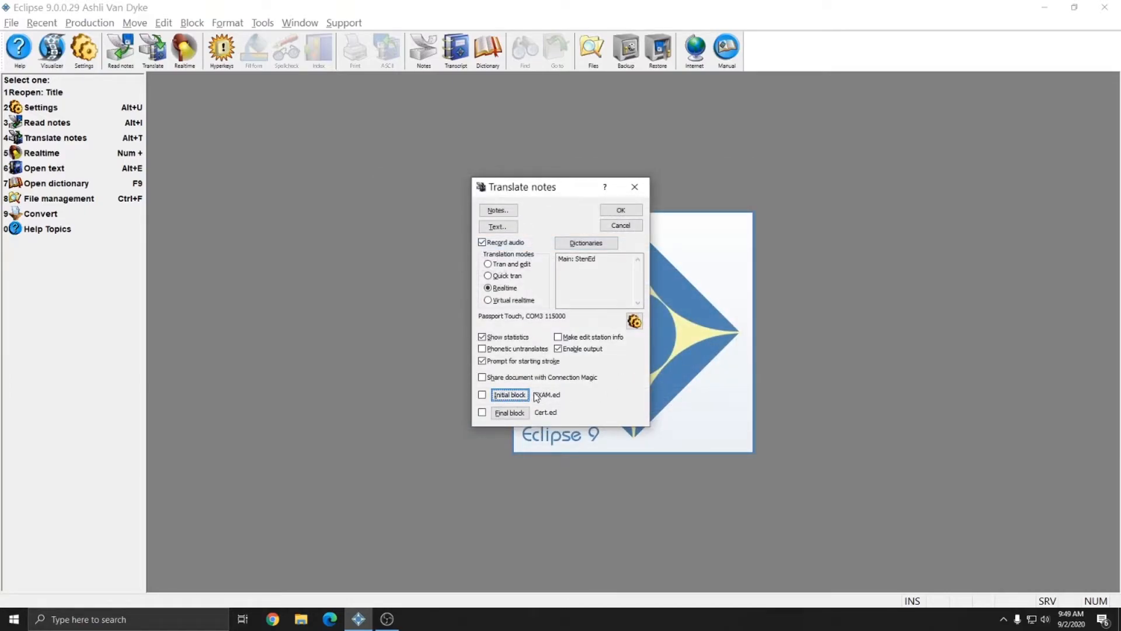
Step: Clear the files assigned to the initial and final blocks, and re-enable both block options
{"action": "left_click", "coordinate": [496, 396]}
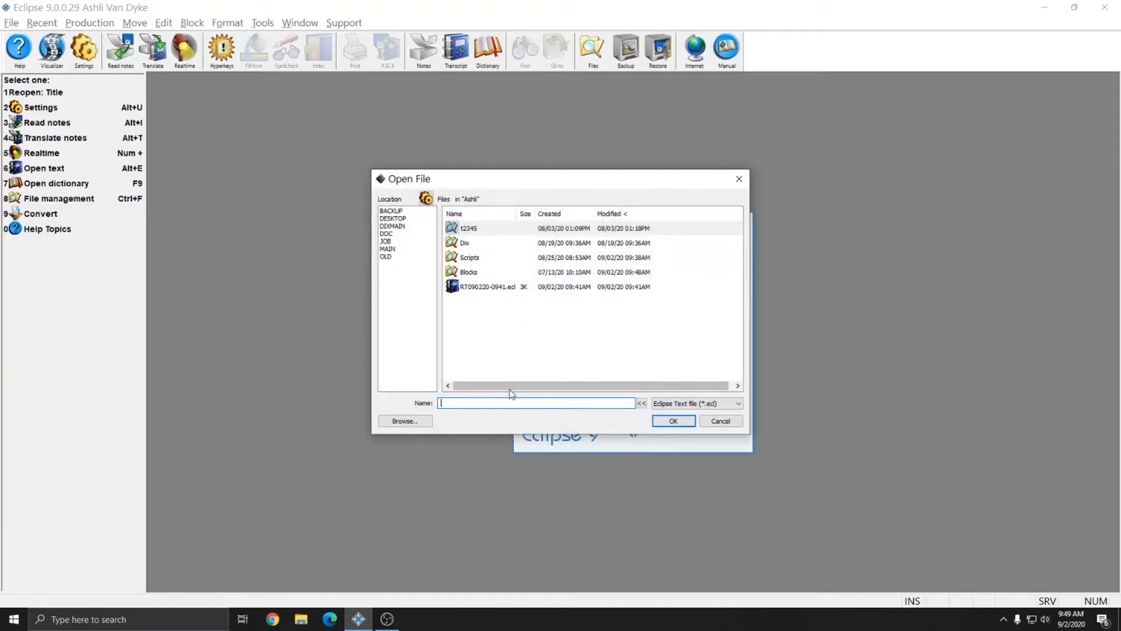
{"action": "left_click", "coordinate": [721, 421]}
{"action": "left_click", "coordinate": [501, 416]}
{"action": "left_click", "coordinate": [716, 421]}
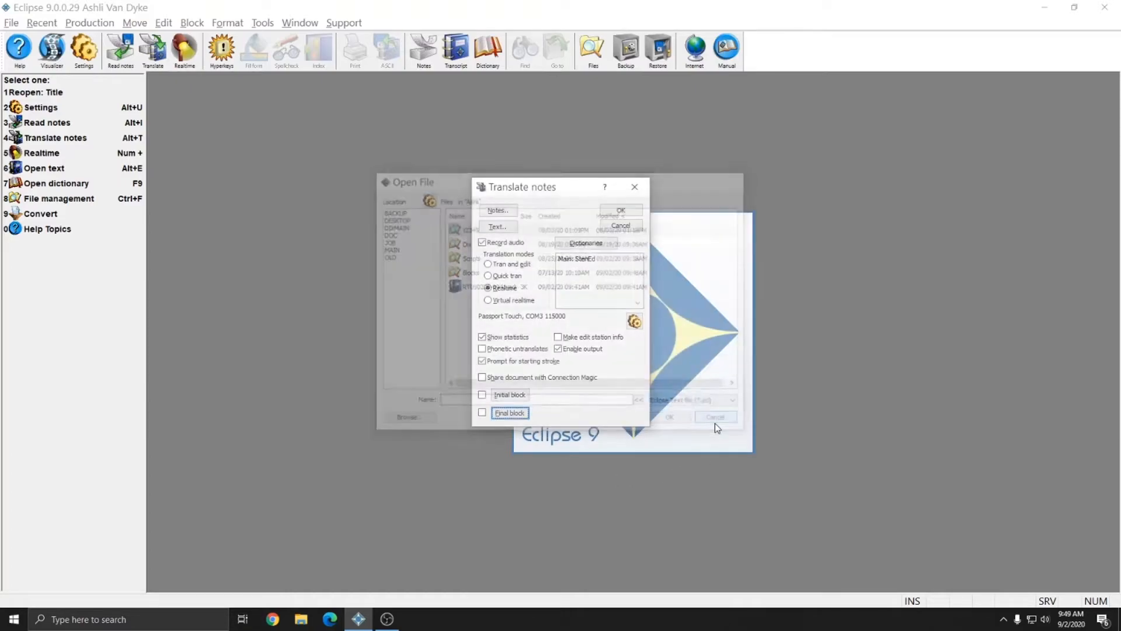
{"action": "left_click", "coordinate": [482, 395]}
{"action": "left_click", "coordinate": [482, 413]}
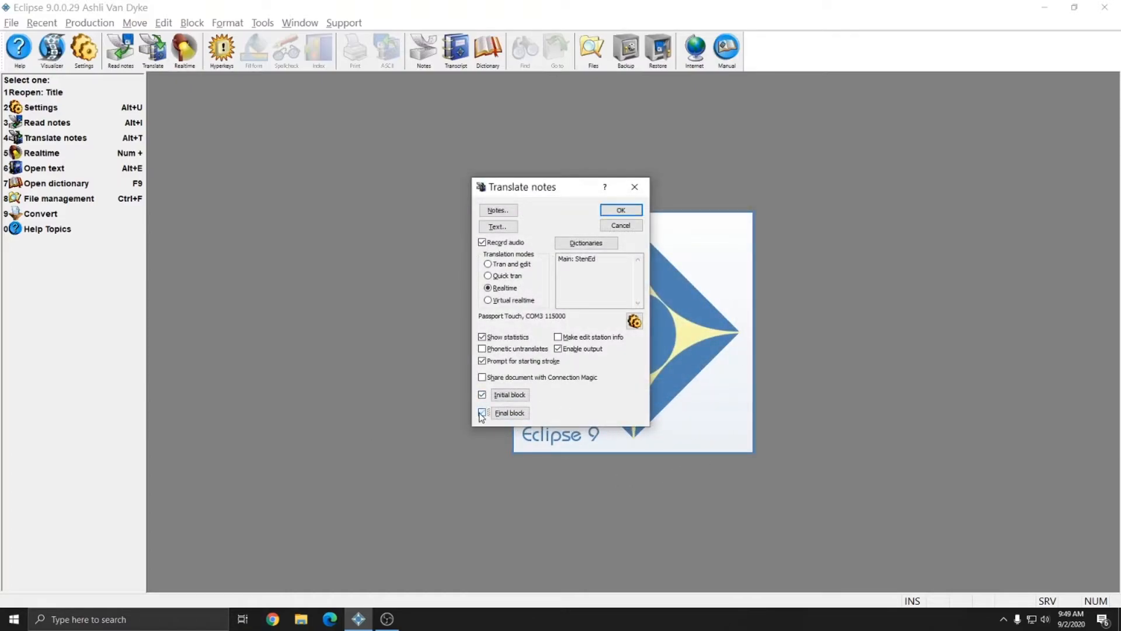
{"action": "left_click", "coordinate": [482, 413]}
{"action": "left_click", "coordinate": [495, 210]}
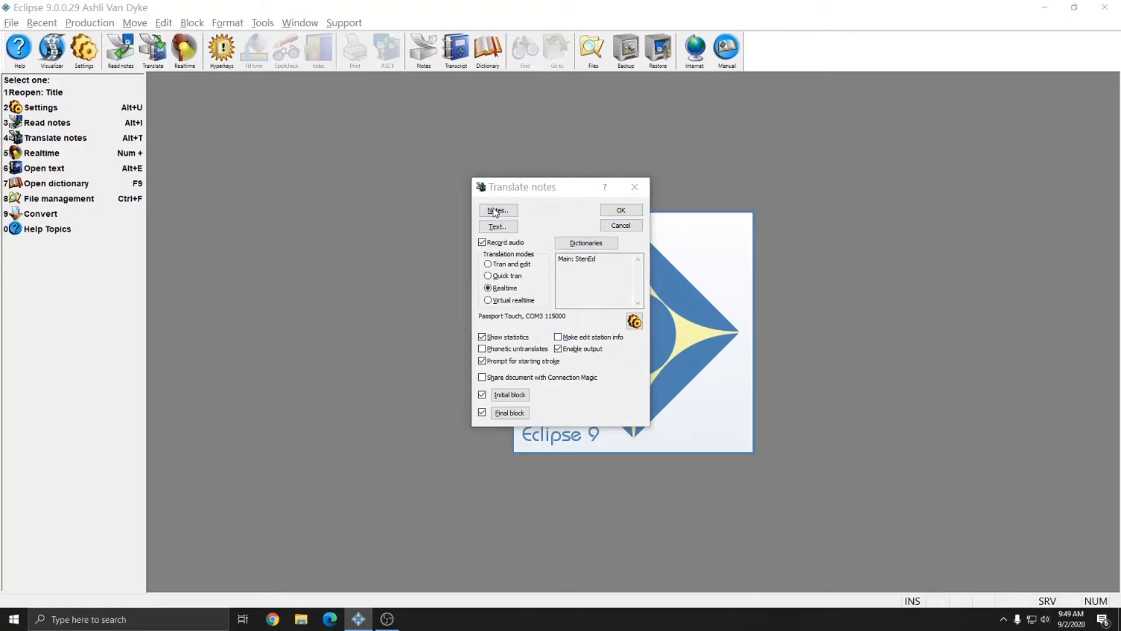
{"action": "left_click", "coordinate": [739, 180]}
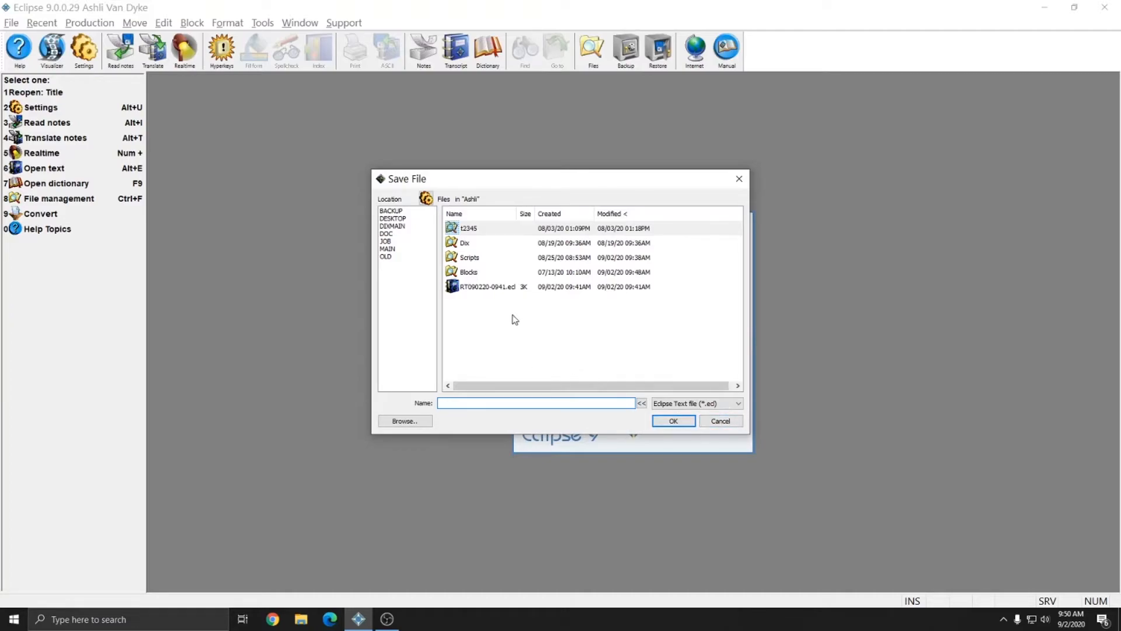
{"action": "left_click", "coordinate": [471, 291]}
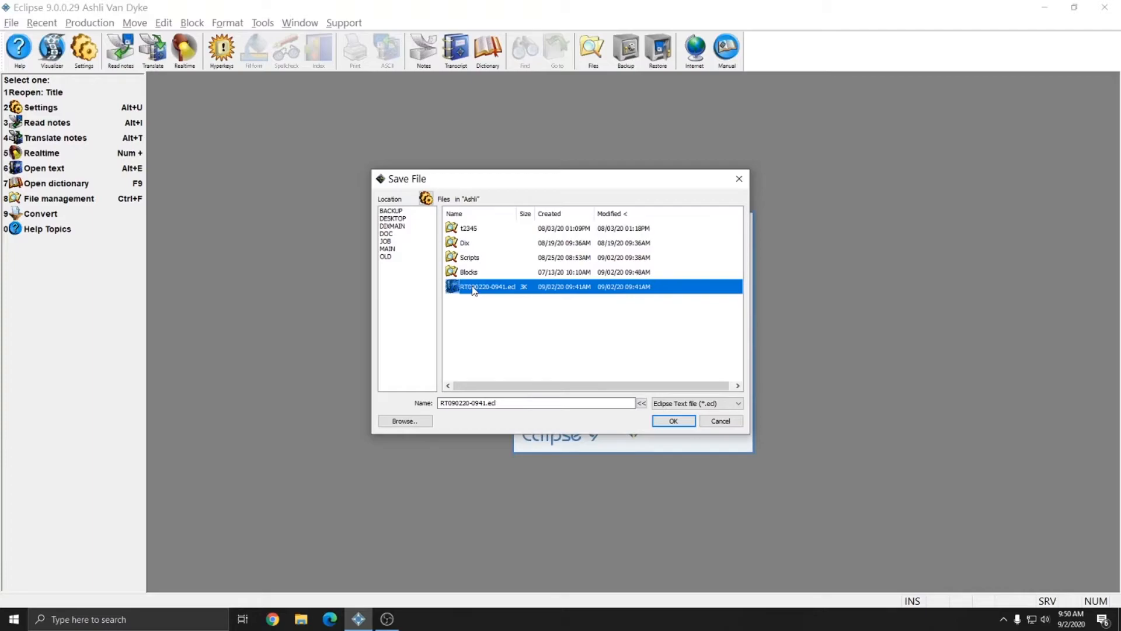
{"action": "left_click", "coordinate": [718, 421]}
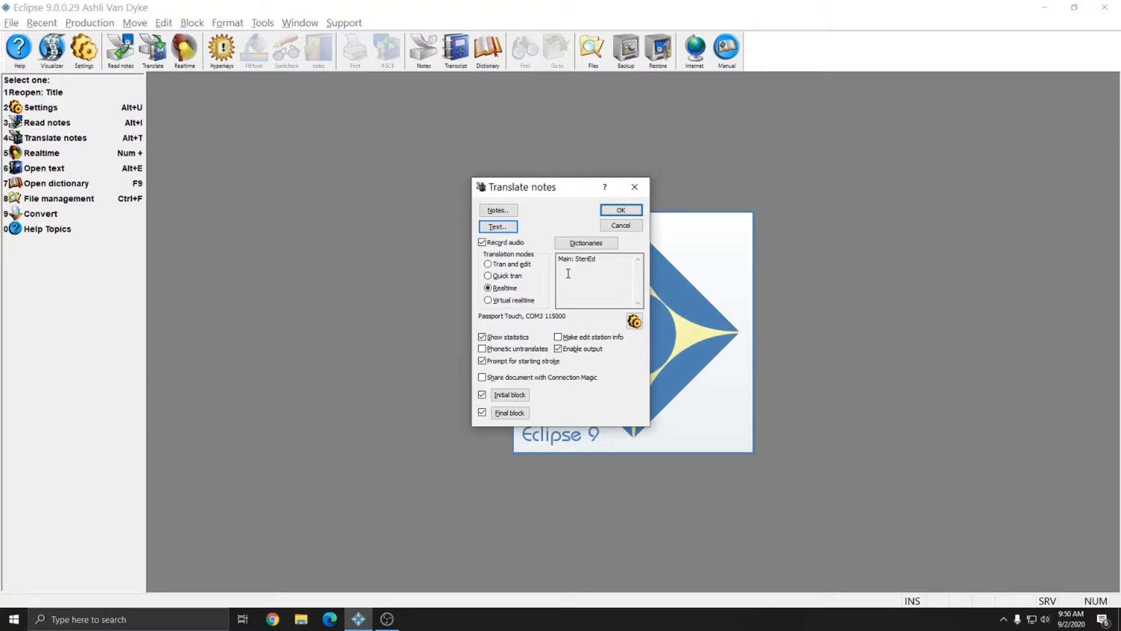
{"action": "left_click", "coordinate": [501, 211]}
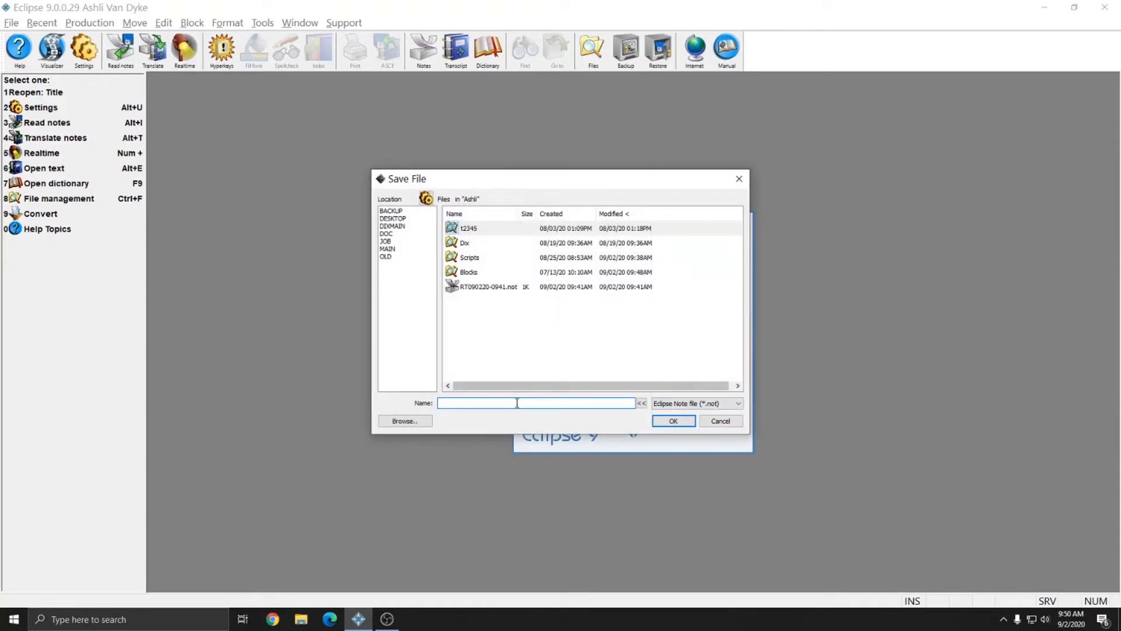
{"action": "type", "text": "new name"}
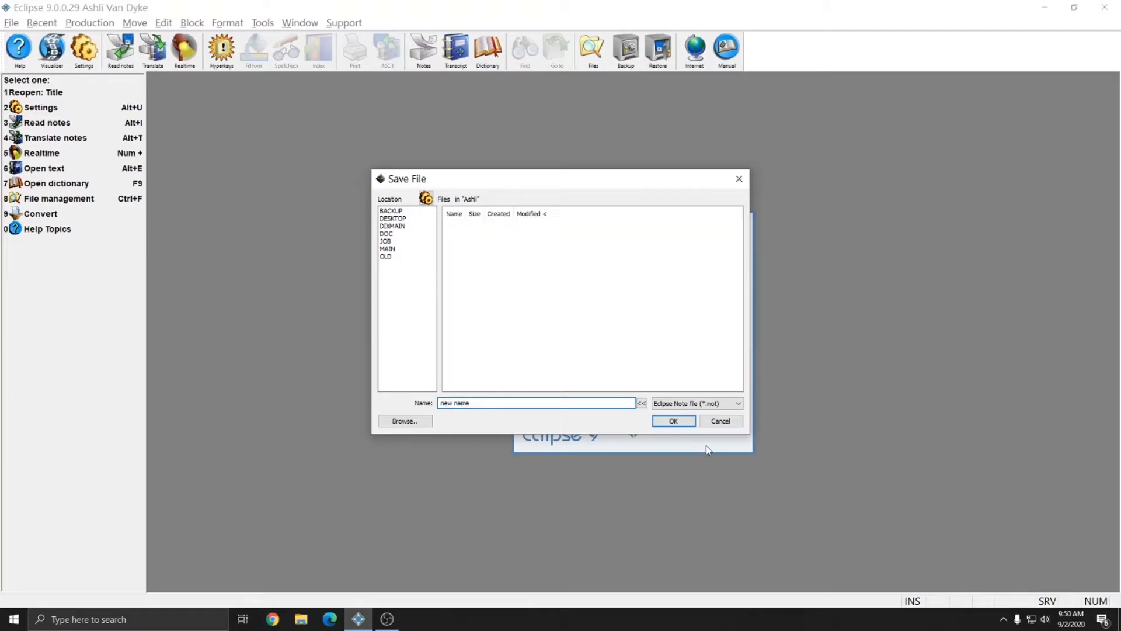
{"action": "key", "text": "Return"}
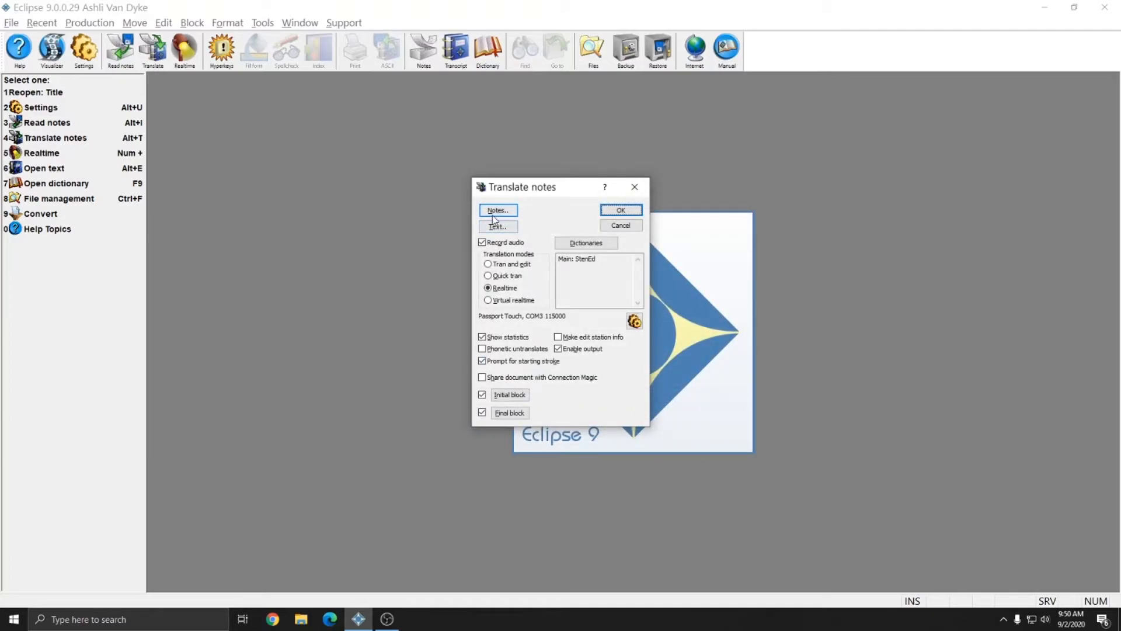
Step: Start the realtime translation as a new text file named Realtime test, beginning from the last stroke in the writer
{"action": "left_click", "coordinate": [622, 211]}
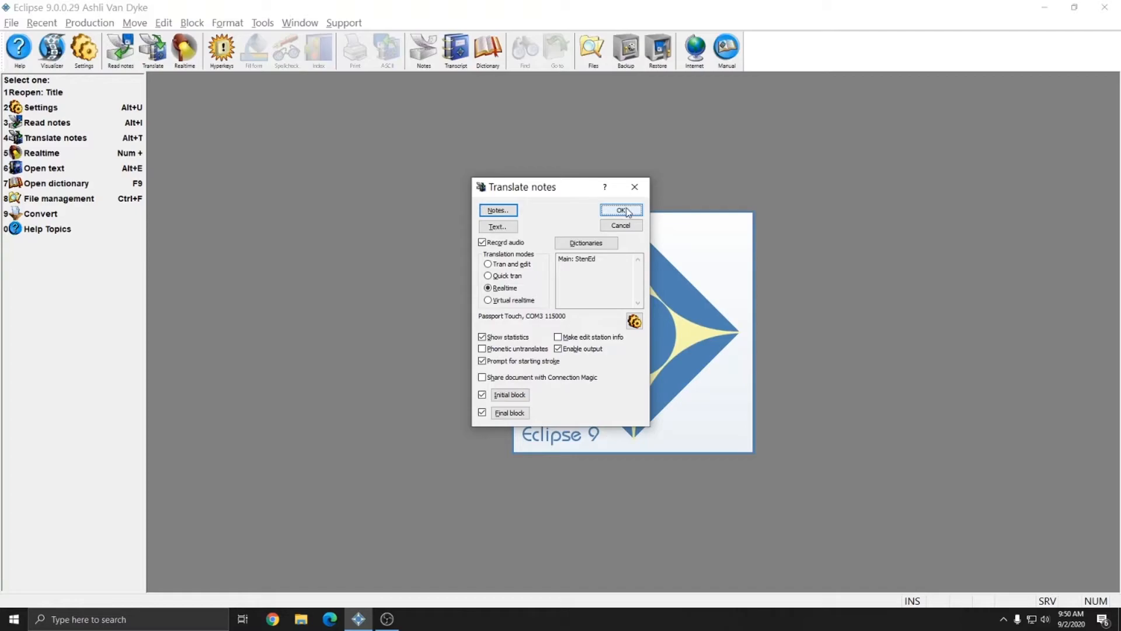
{"action": "left_click", "coordinate": [623, 210]}
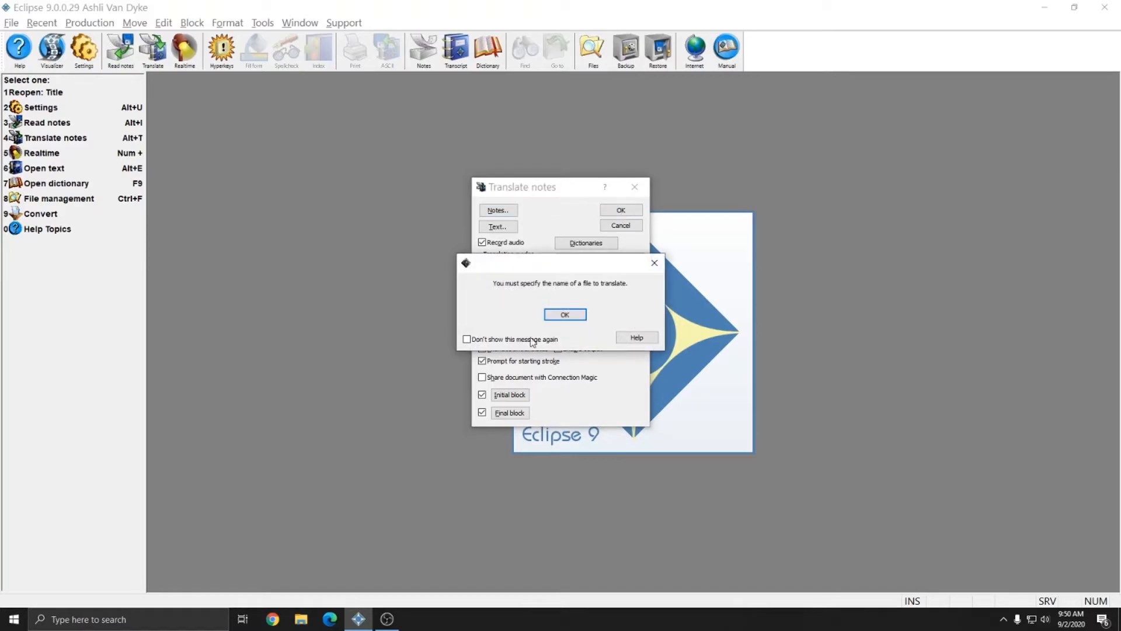
{"action": "left_click_drag", "start_coordinate": [489, 283], "coordinate": [630, 283]}
{"action": "left_click", "coordinate": [629, 283]}
{"action": "left_click", "coordinate": [565, 316]}
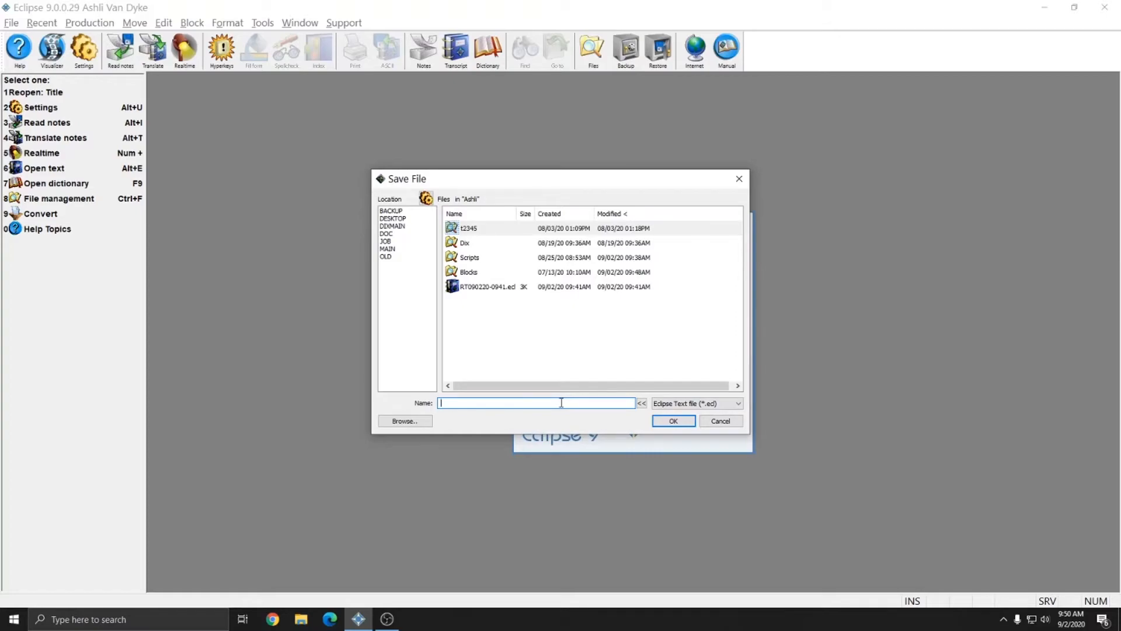
{"action": "type", "text": "Realtime test"}
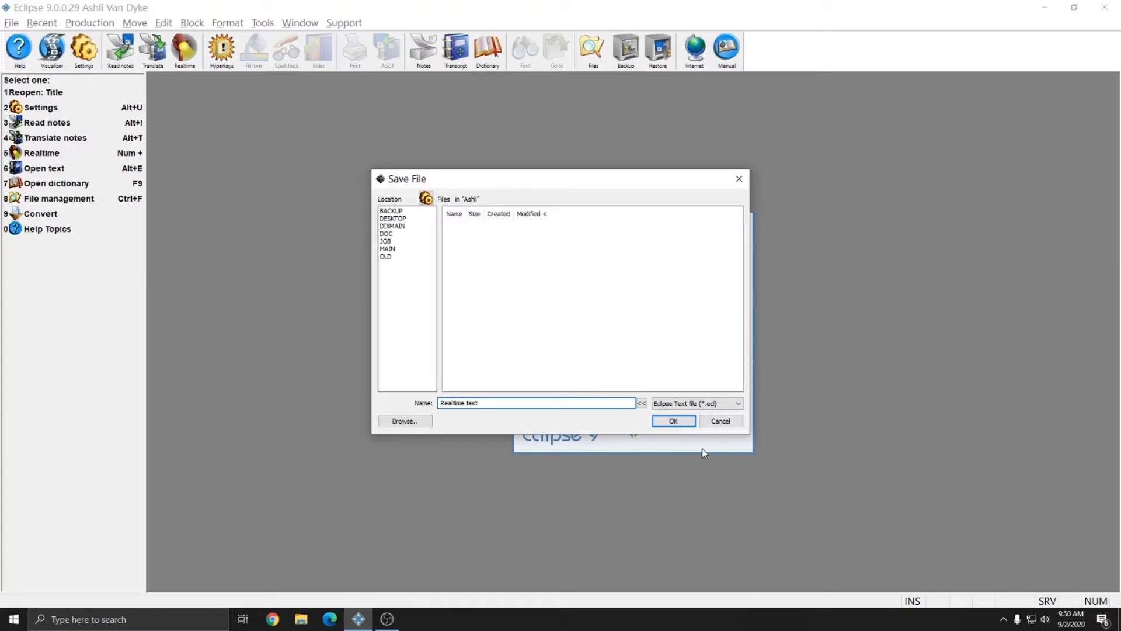
{"action": "left_click", "coordinate": [672, 419]}
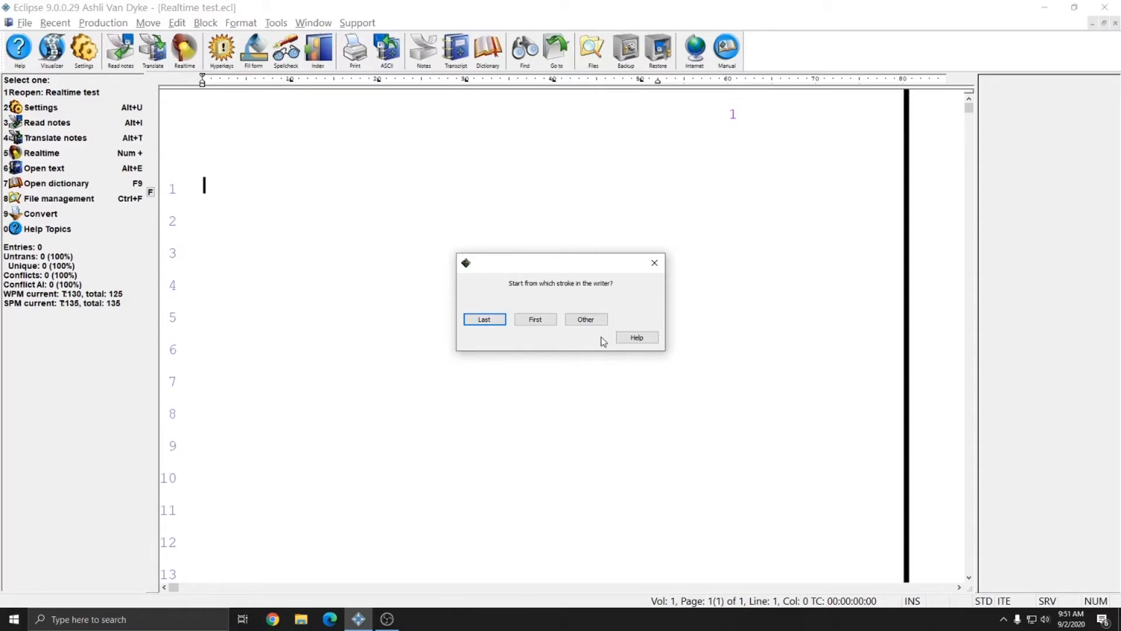
{"action": "left_click", "coordinate": [487, 320]}
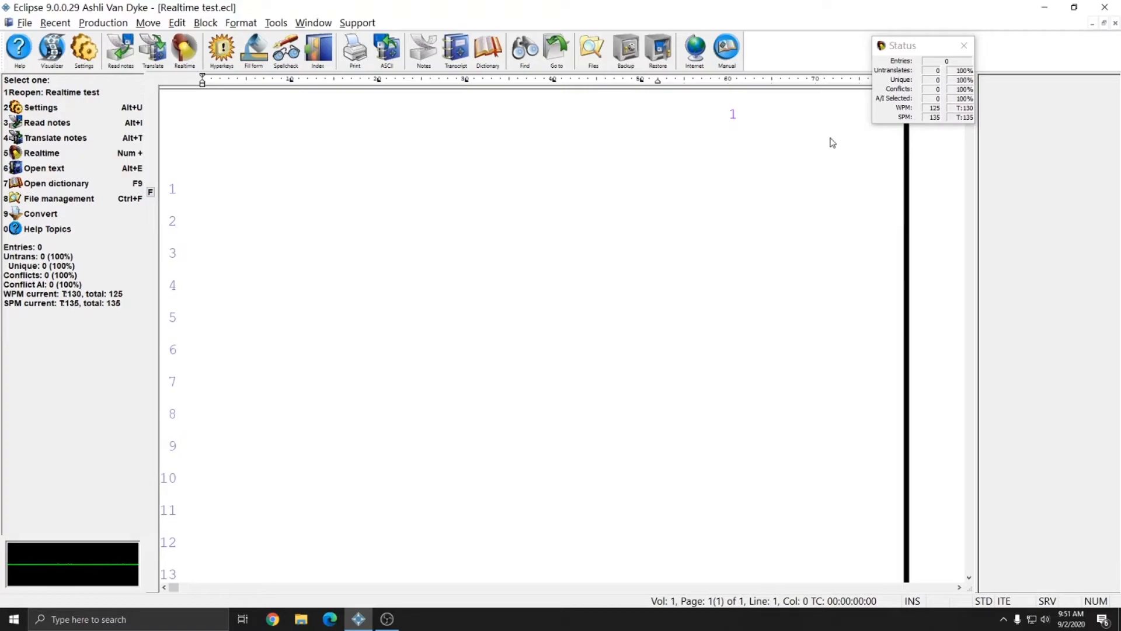
Step: Write test strokes on the steno writer into the Realtime test document, from "h sew so testify" through "can be will O can"
{"action": "left_click", "coordinate": [932, 51]}
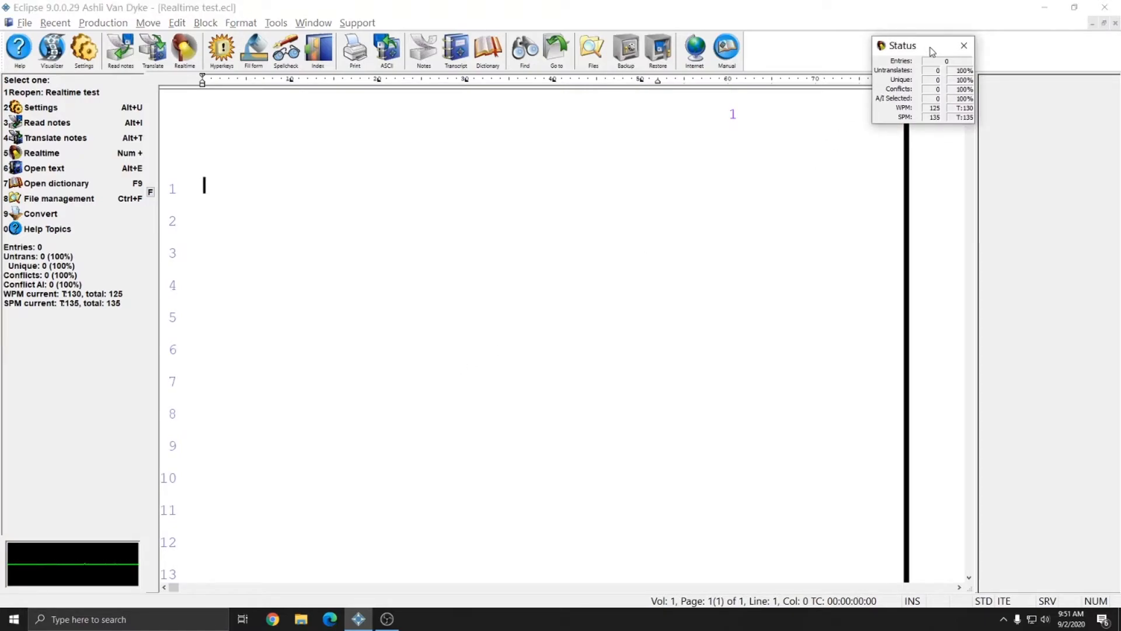
{"action": "type", "text": "h sew so testify l  WR* where you"}
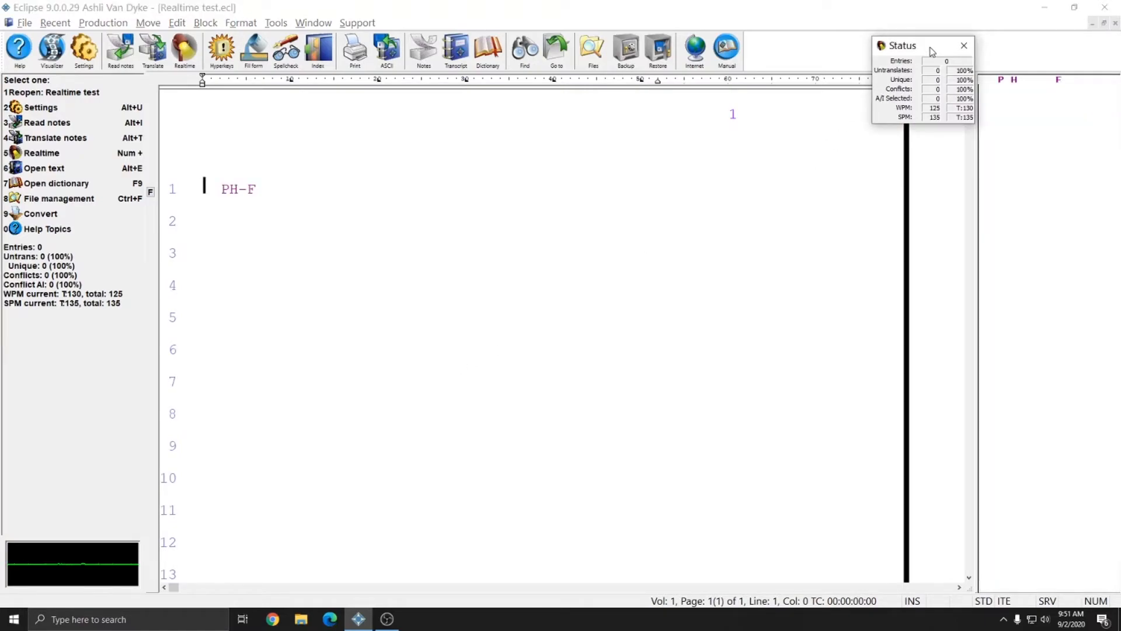
{"action": "type", "text": " with E"}
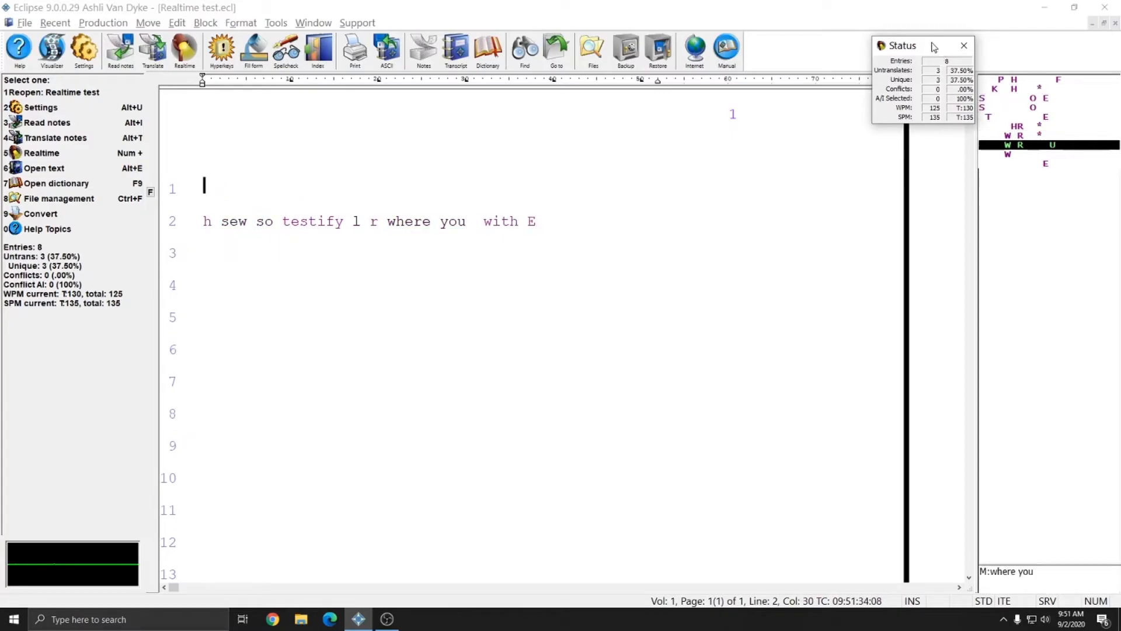
{"action": "type", "text": " ask there is E a -R E is ask where are WR*R"}
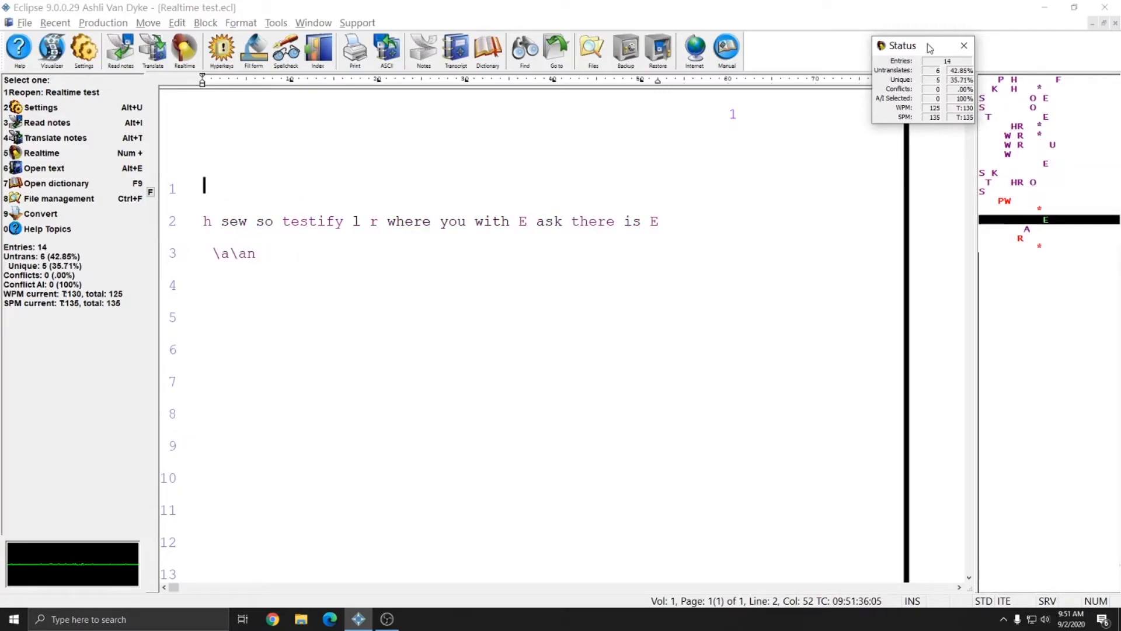
{"action": "type", "text": " w r"}
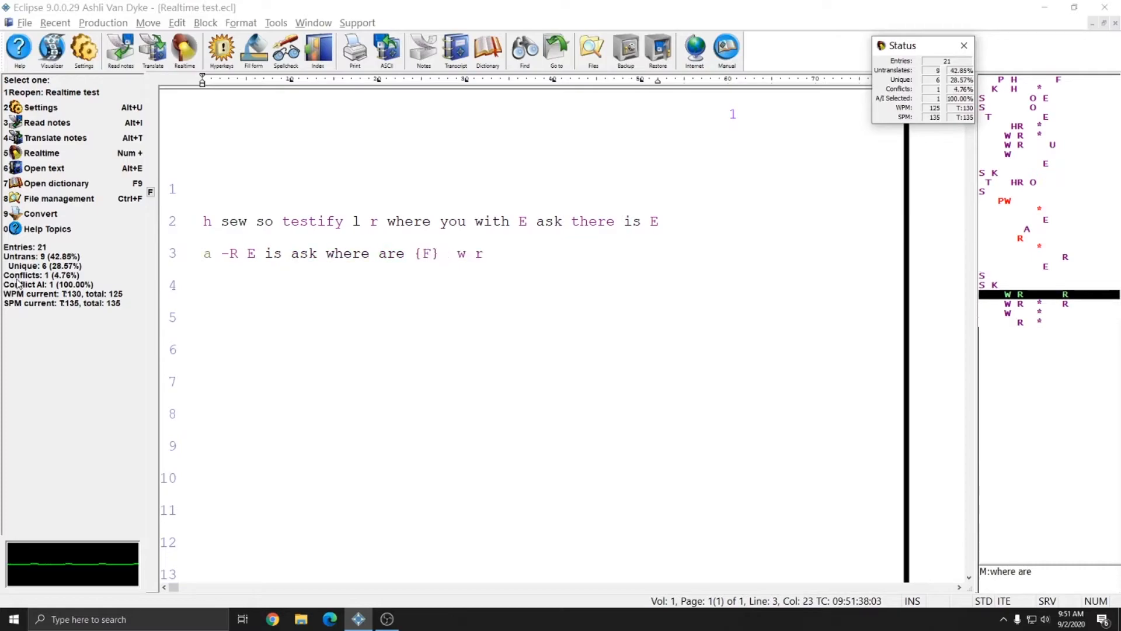
{"action": "type", "text": " can cuff duh request the-R {^ing}"}
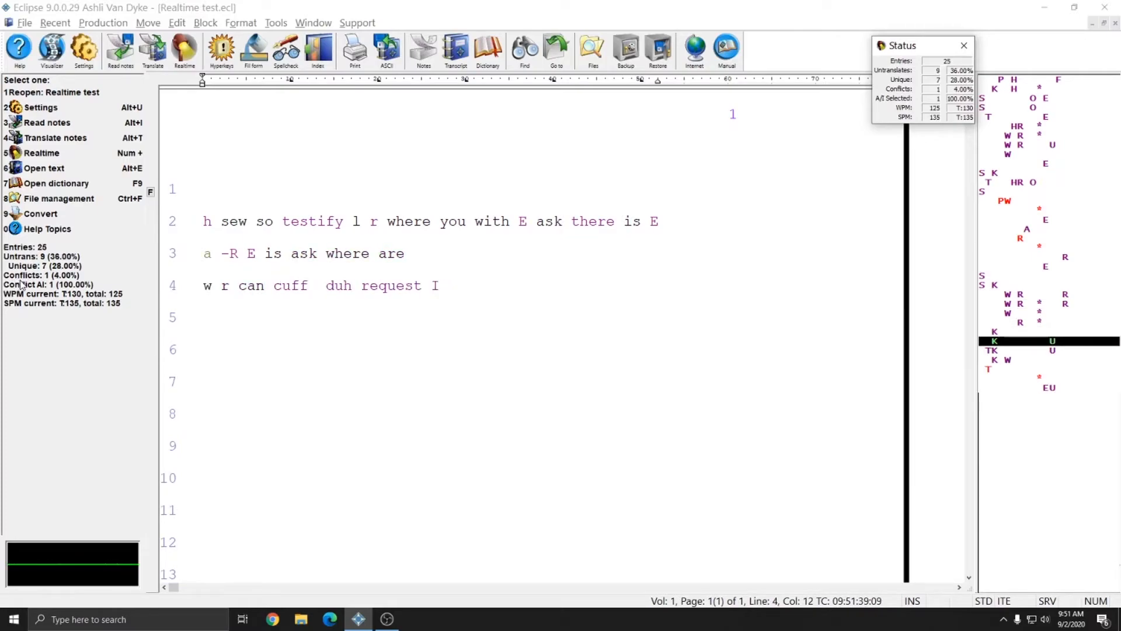
{"action": "type", "text": "ing -P"}
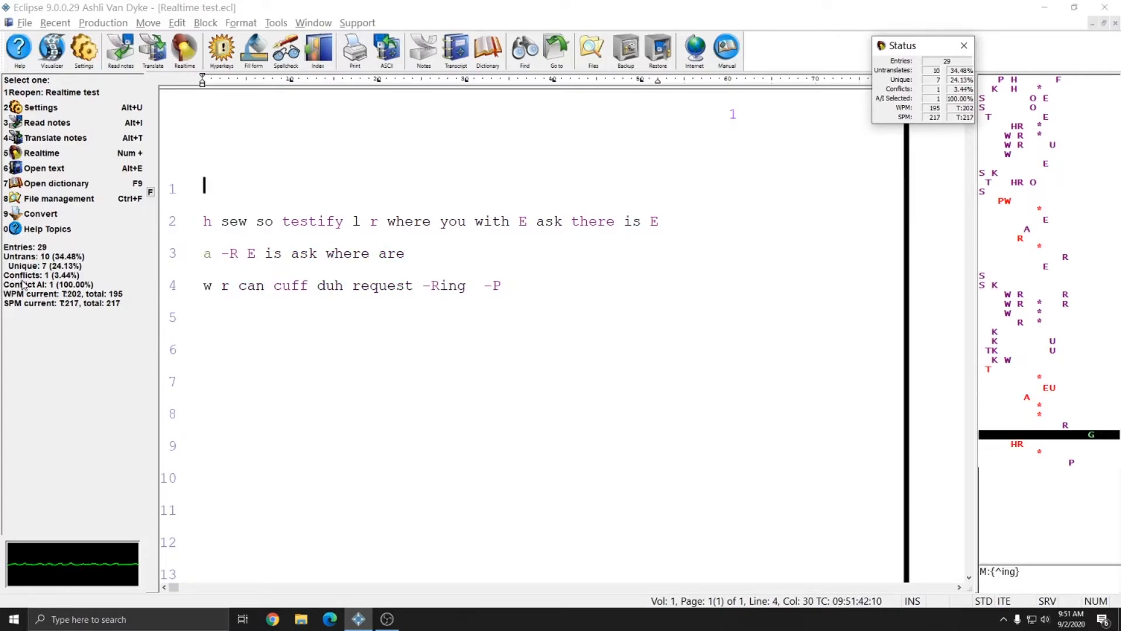
{"action": "type", "text": " -T H E can is"}
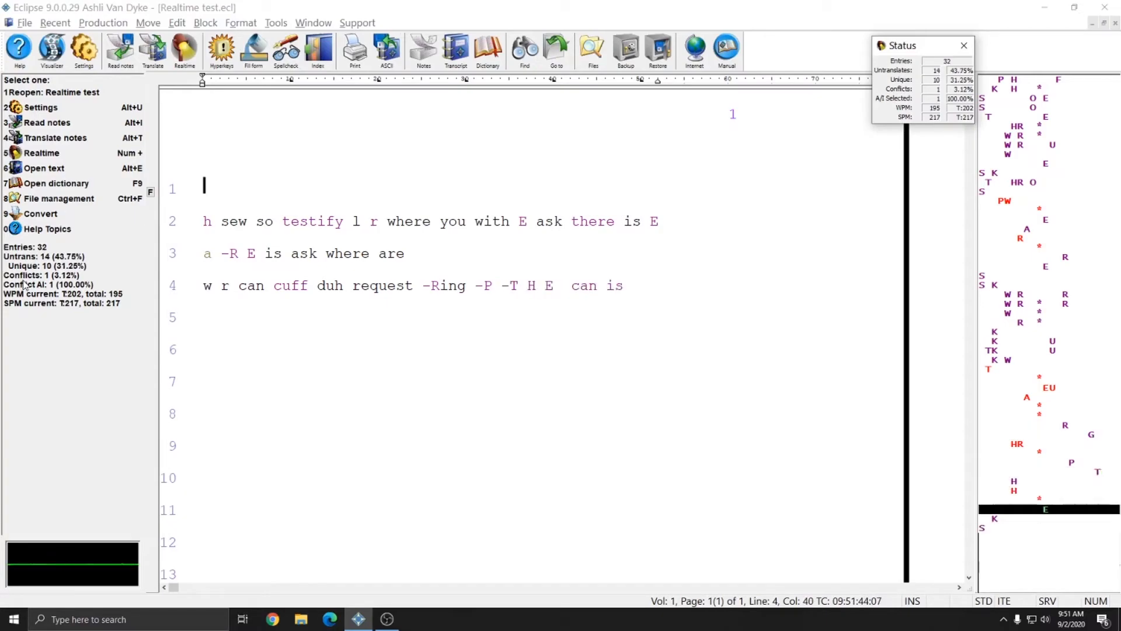
{"action": "type", "text": " ask c ask \\a\\an is can be will O can"}
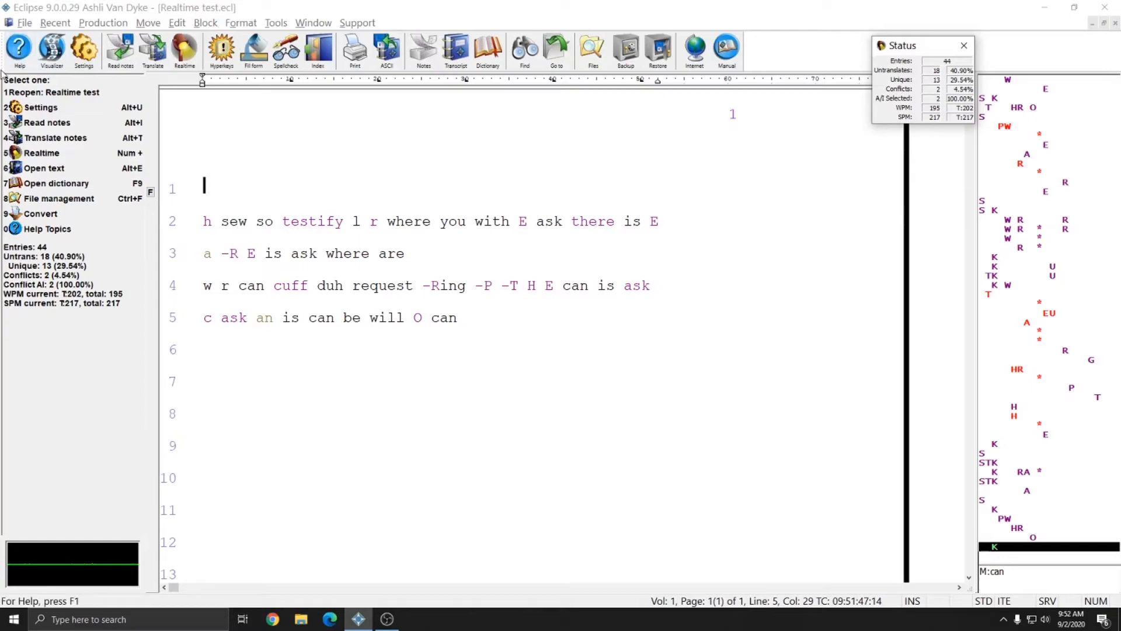
Step: Move the cursor from "testify" to "where you" on line 2 while continuing the realtime test strokes through "can have were willing"
{"action": "left_click", "coordinate": [283, 219]}
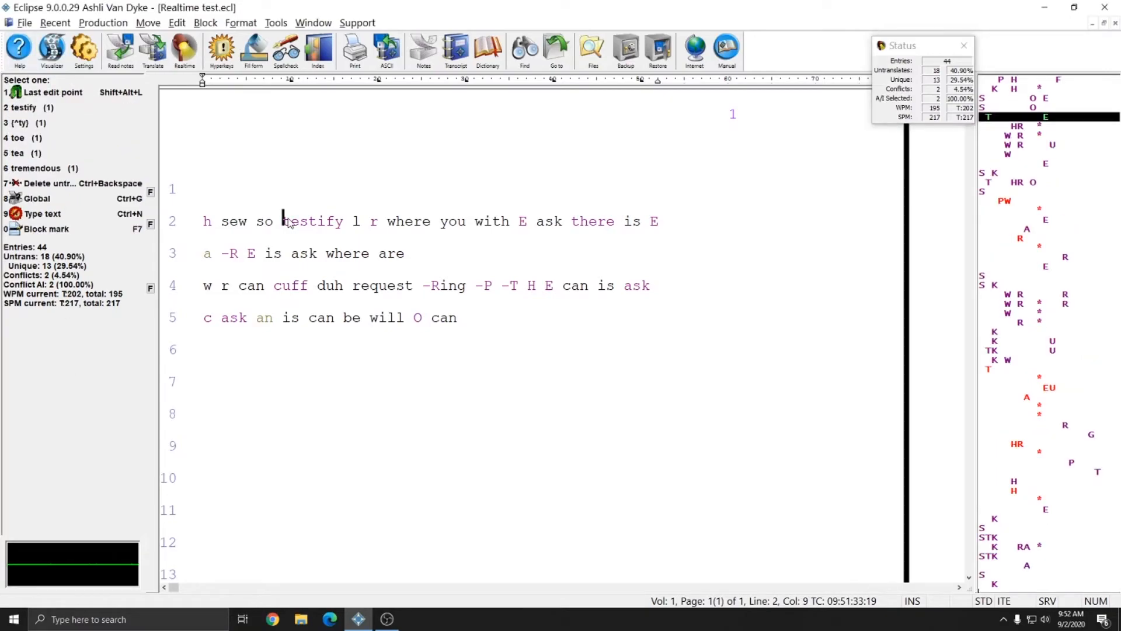
{"action": "key", "text": "ctrl+Right"}
{"action": "key", "text": "ctrl+Right"}
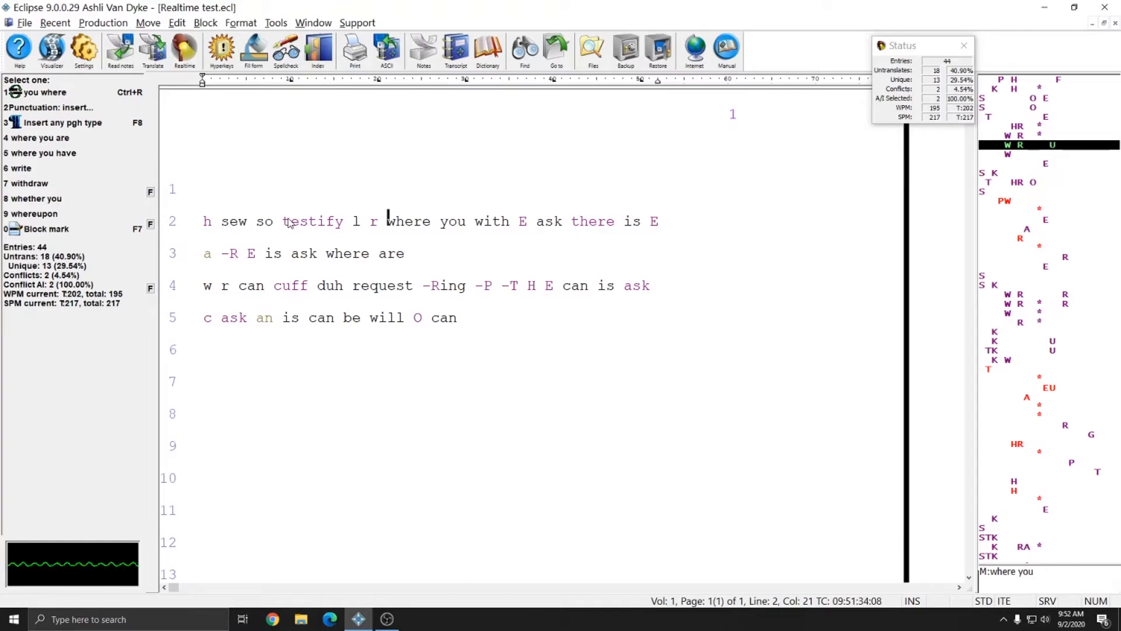
{"action": "type", "text": "ask  is this STH-FRG"}
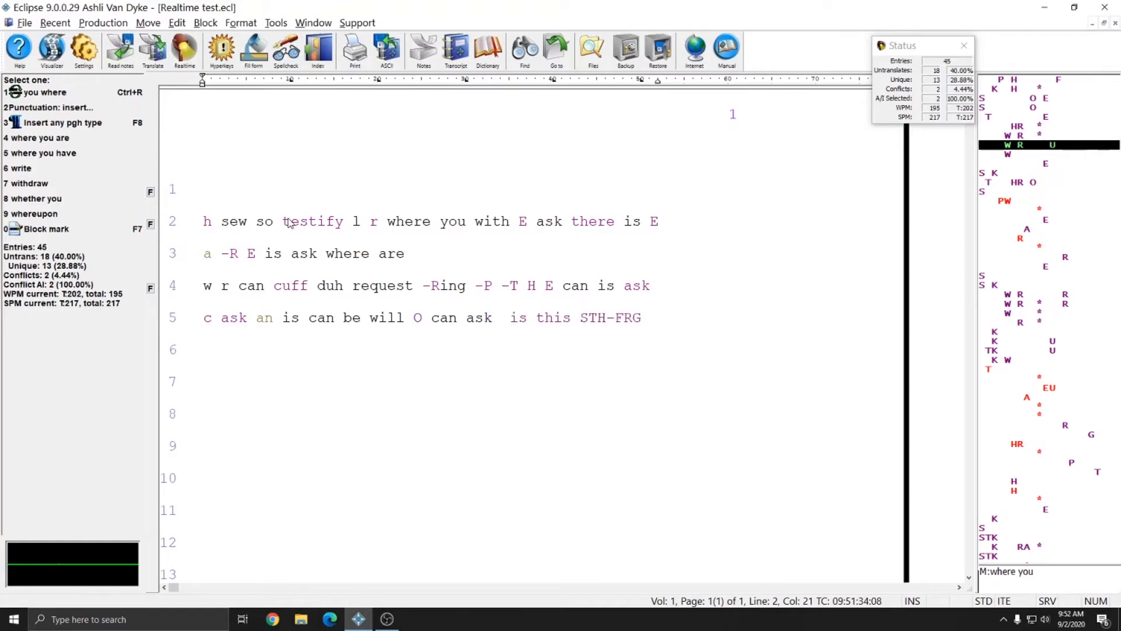
{"action": "type", "text": "is this right?  Transfers stray ever SKHA ever Stella U ska -RZ  KWA R-Gqua rag sass for willing oz. confidences it were P-G H-SZmanager H-SZ radioas much it shall manager H-SZ  RO S-FZ Tennessee"}
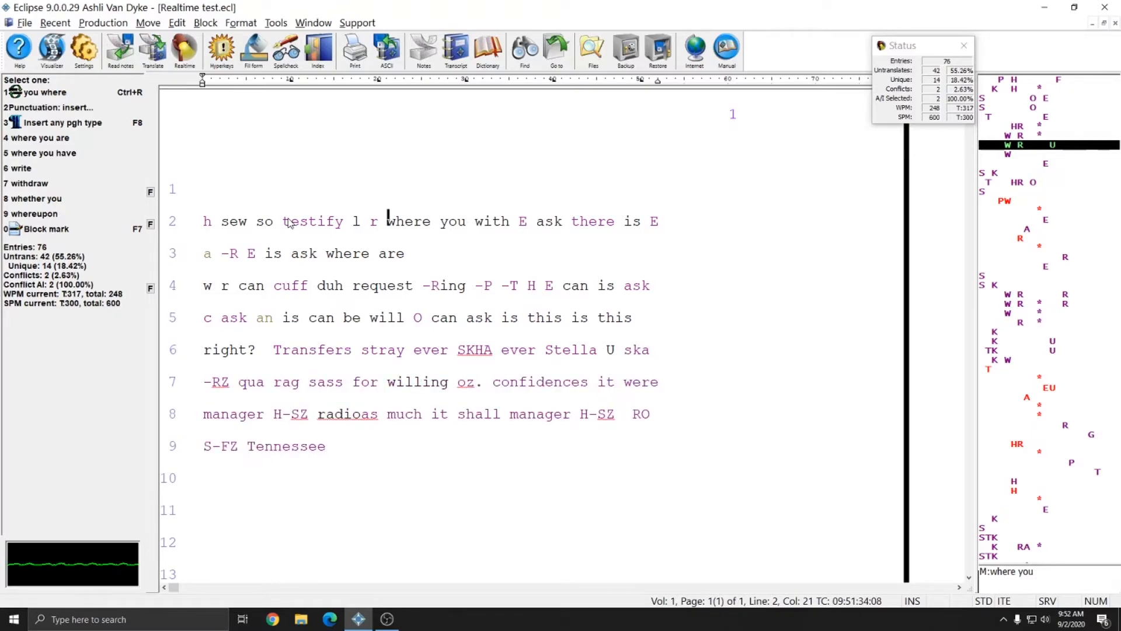
{"action": "type", "text": "are search and seizure Tennessee opinion H-SZ R-FZ Sr. physician  lass SK-Z"}
{"action": "type", "text": " can have were willing"}
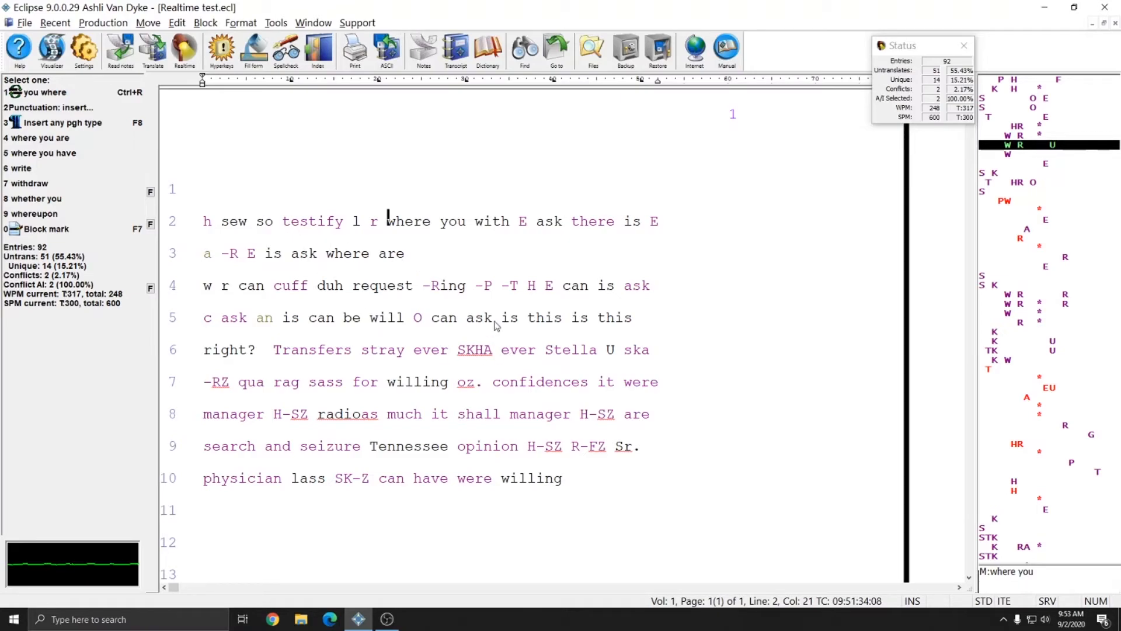
Step: Insert "type in text" before the second "ever" on line 6, and globally redefine that "ever" as "over"
{"action": "left_click", "coordinate": [506, 354]}
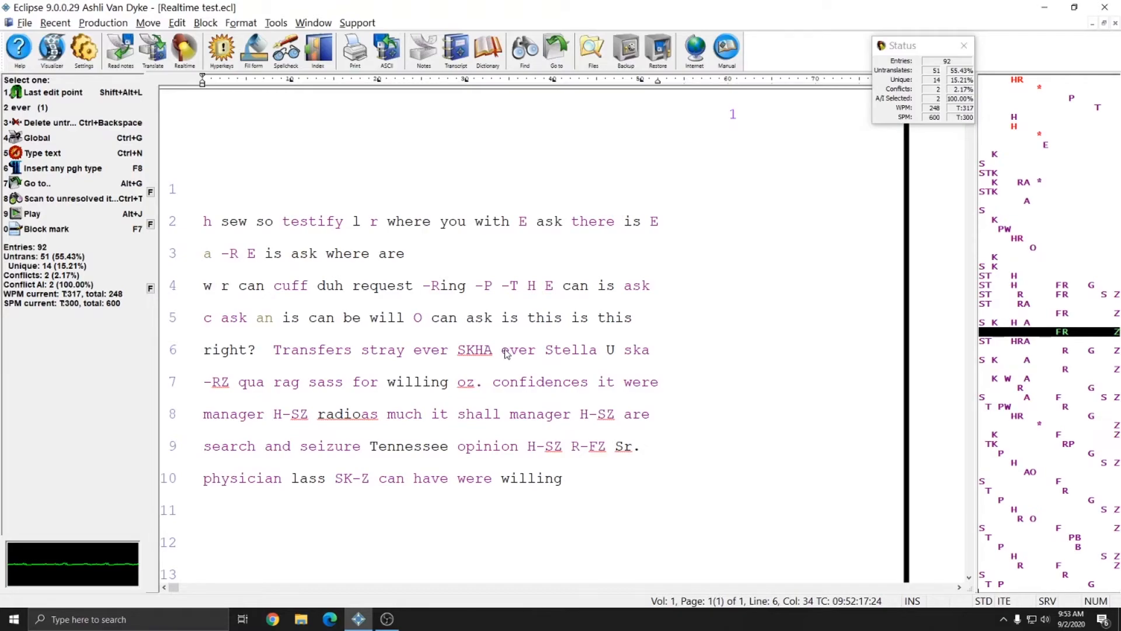
{"action": "type", "text": "type in text"}
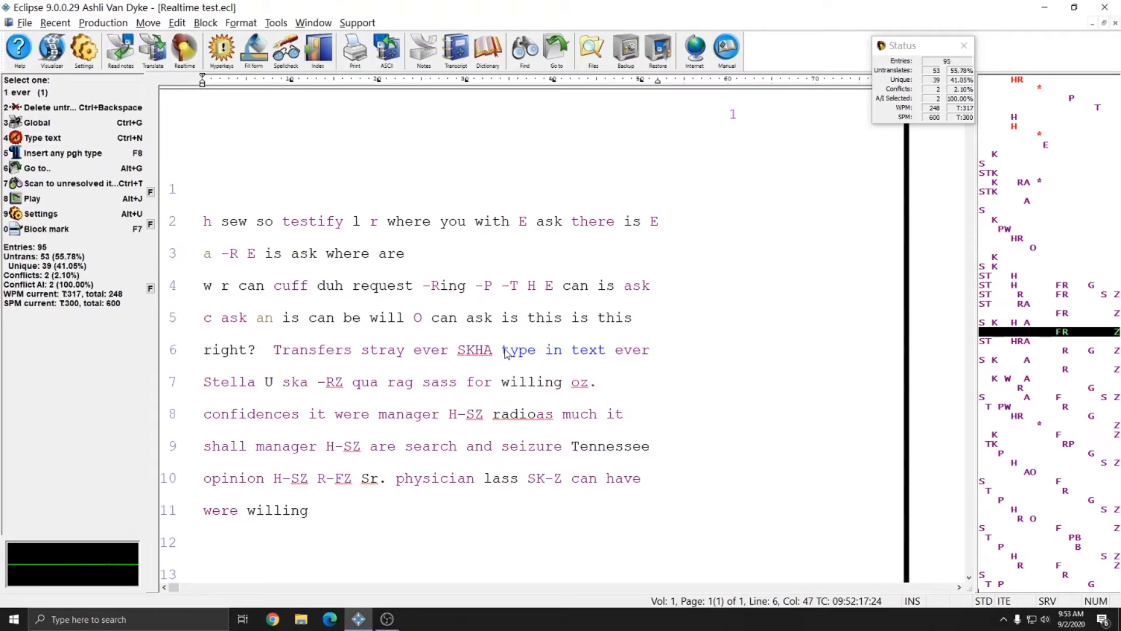
{"action": "key", "text": "ctrl+g"}
{"action": "type", "text": "over"}
{"action": "key", "text": "Return"}
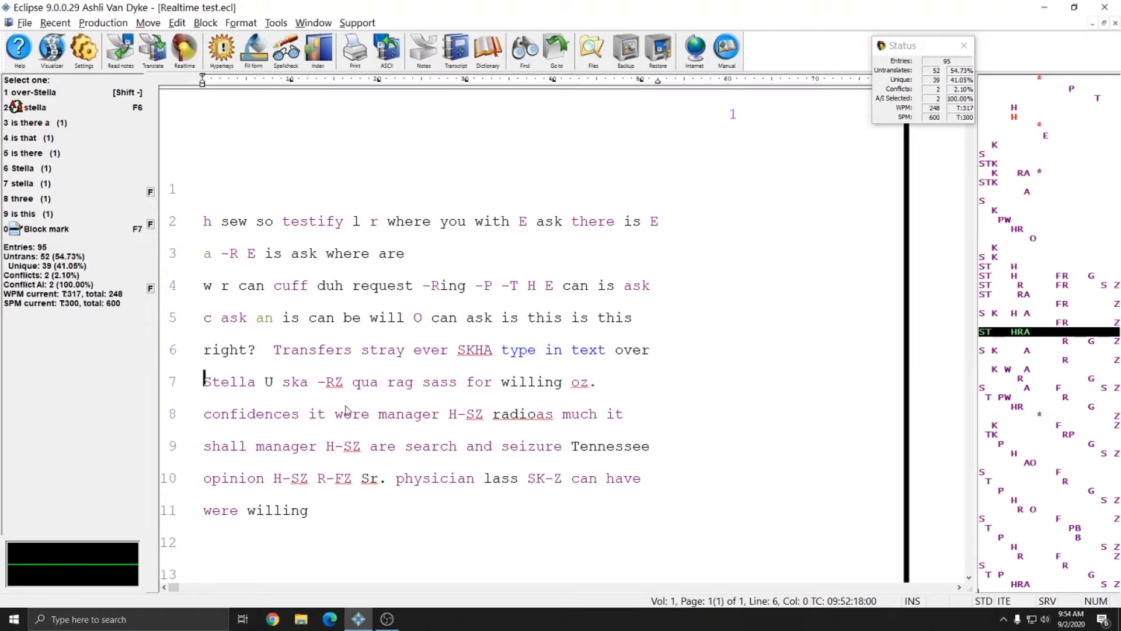
Step: Stop the running translation and close the Realtime test document
{"action": "left_click", "coordinate": [1116, 24]}
{"action": "left_click", "coordinate": [533, 319]}
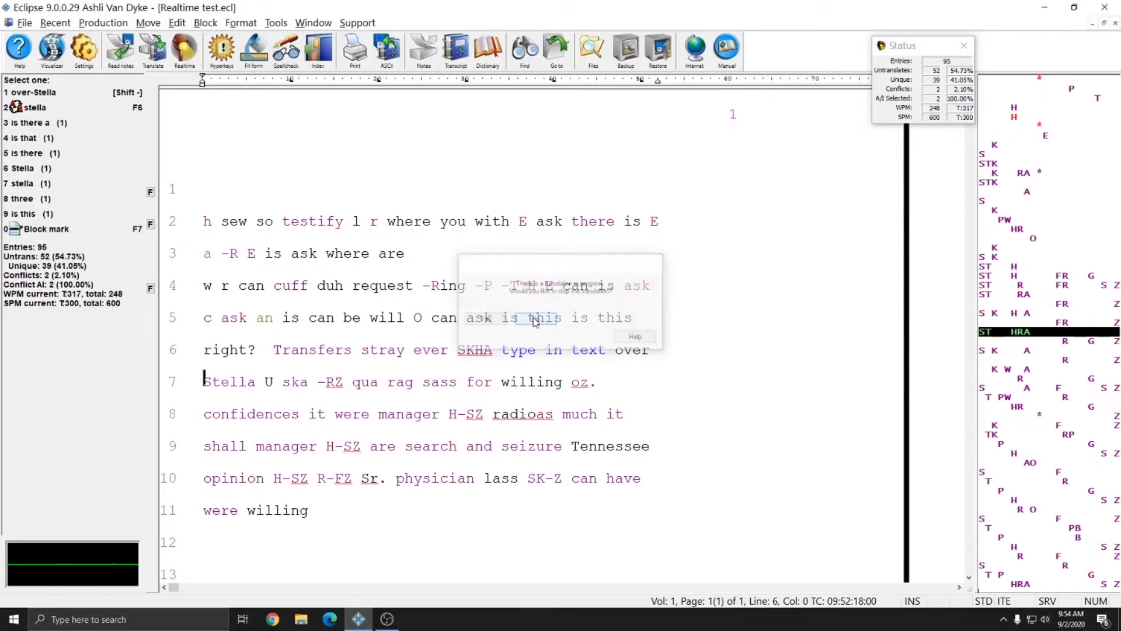
{"action": "left_click", "coordinate": [25, 23]}
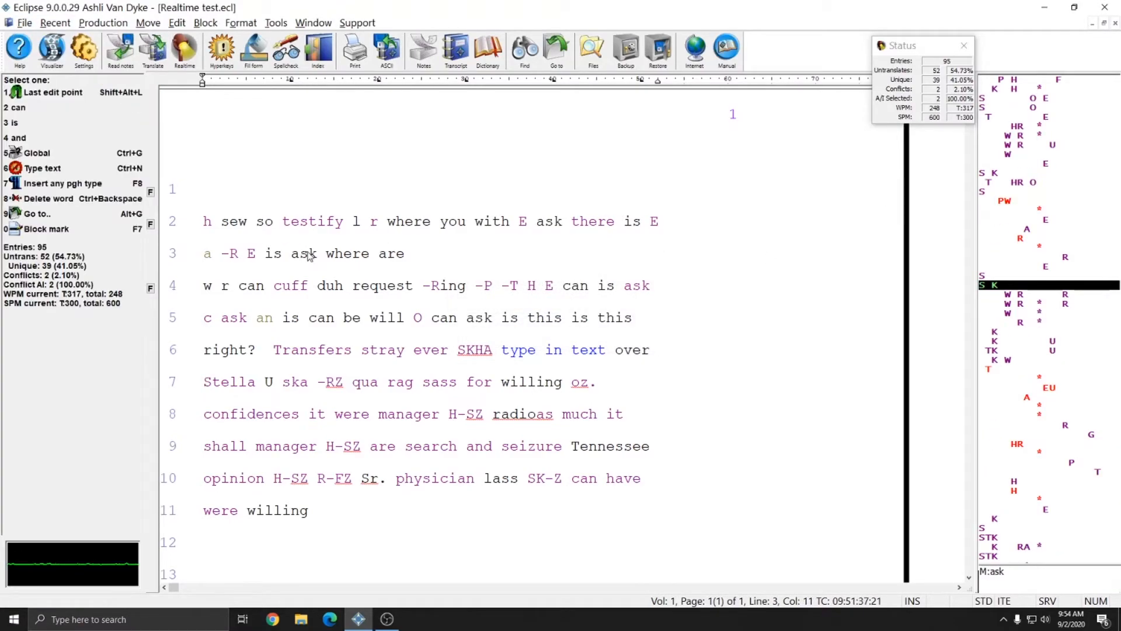
{"action": "key", "text": "Escape"}
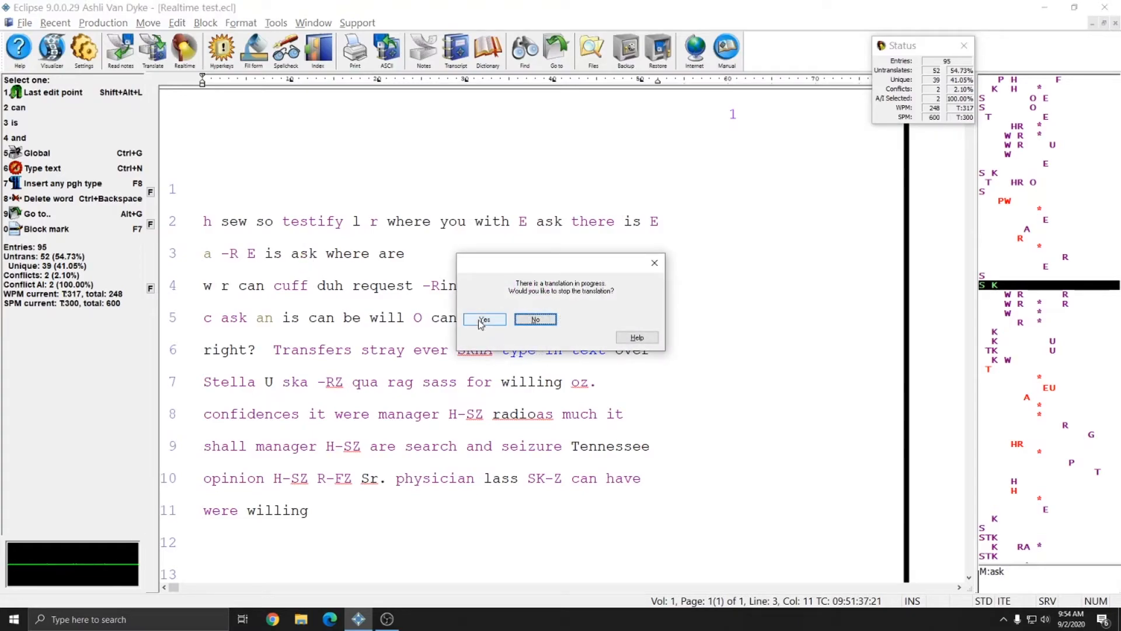
{"action": "left_click", "coordinate": [485, 320]}
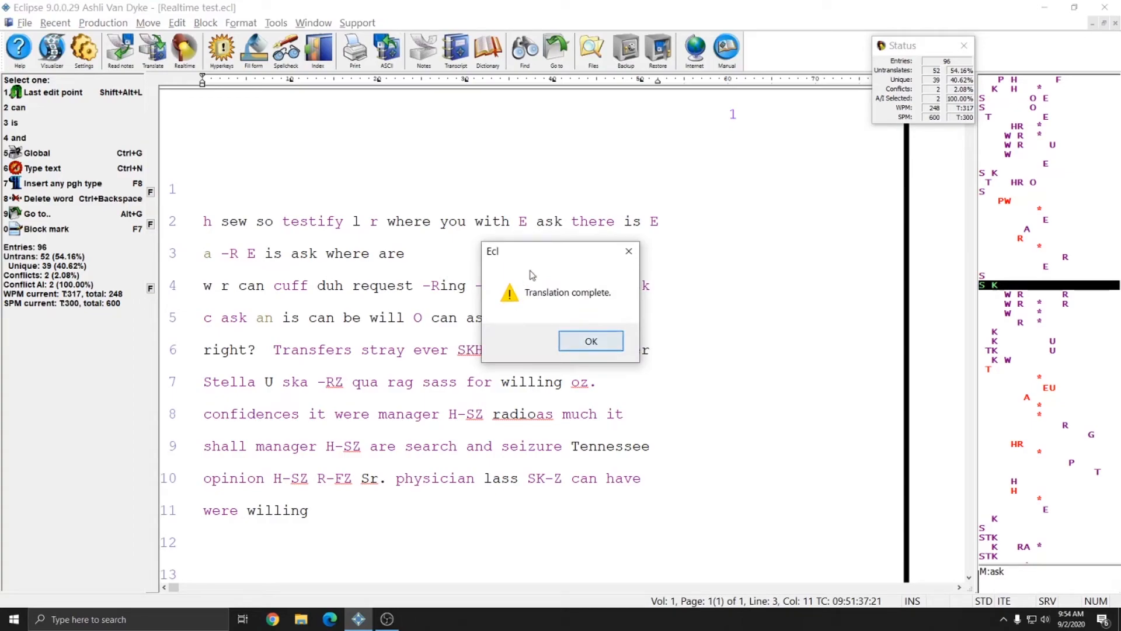
{"action": "left_click", "coordinate": [593, 343]}
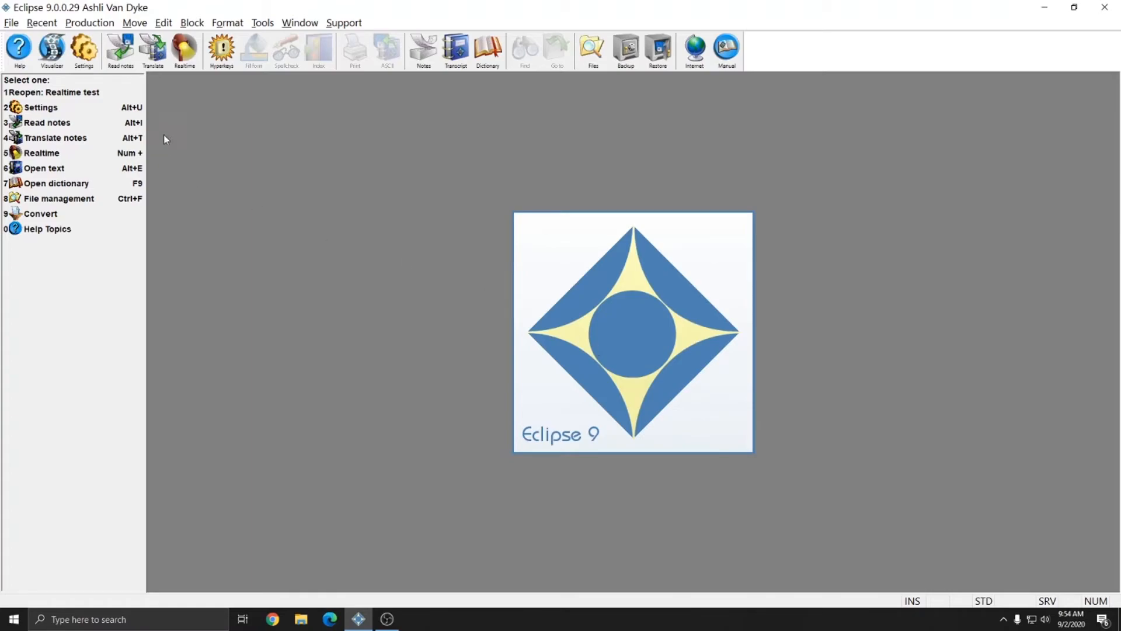
Step: Start another translation into a new text file named Realtime test 2, beginning from the last stroke in the writer
{"action": "left_click", "coordinate": [157, 52]}
{"action": "left_click", "coordinate": [621, 210]}
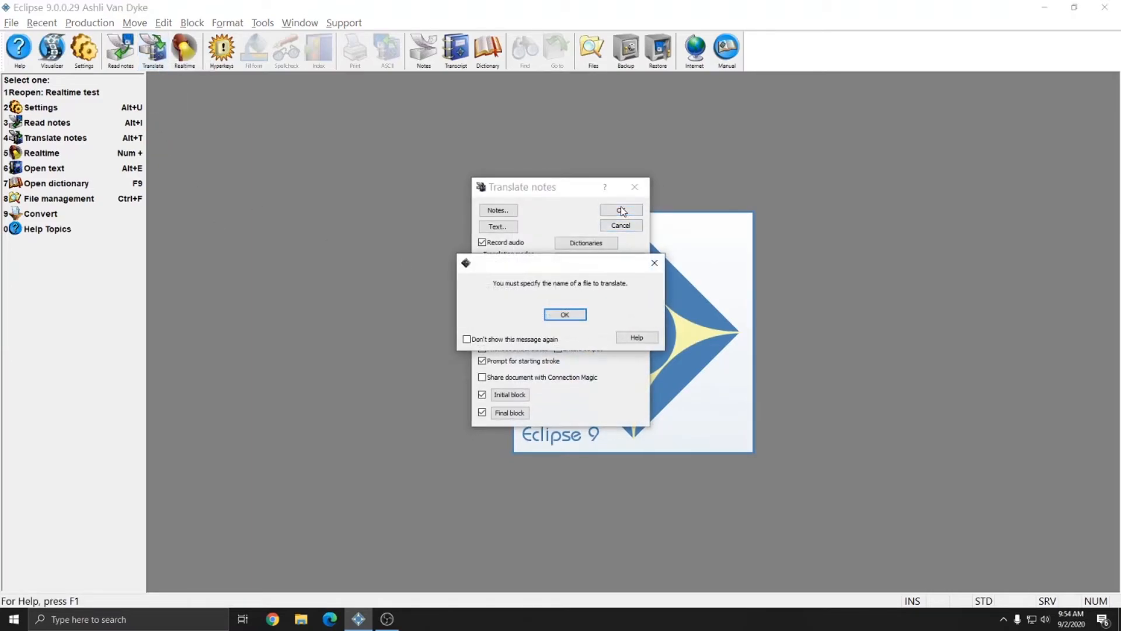
{"action": "key", "text": "Return"}
{"action": "type", "text": "Realtim"}
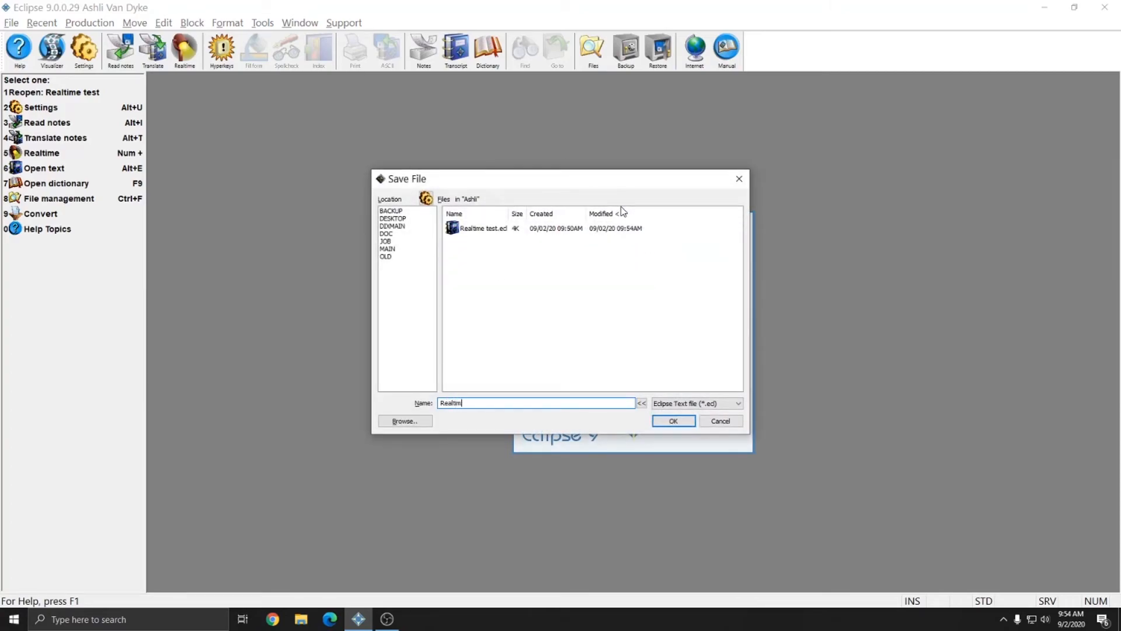
{"action": "type", "text": "e text 2"}
{"action": "key", "text": "BackSpace"}
{"action": "key", "text": "BackSpace"}
{"action": "type", "text": "st 2"}
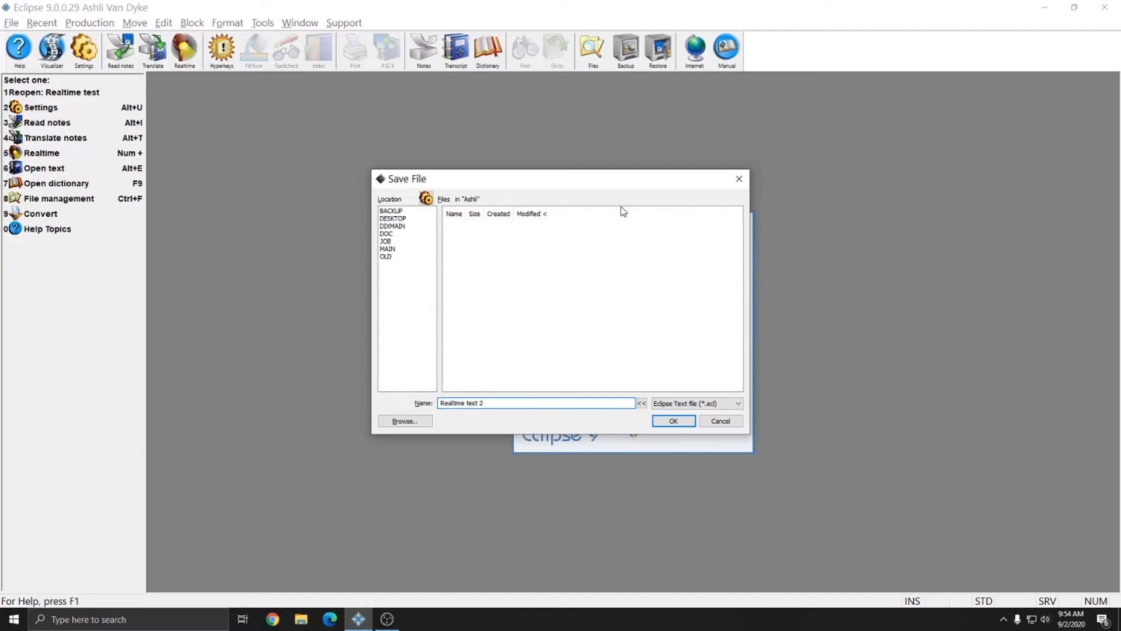
{"action": "key", "text": "Return"}
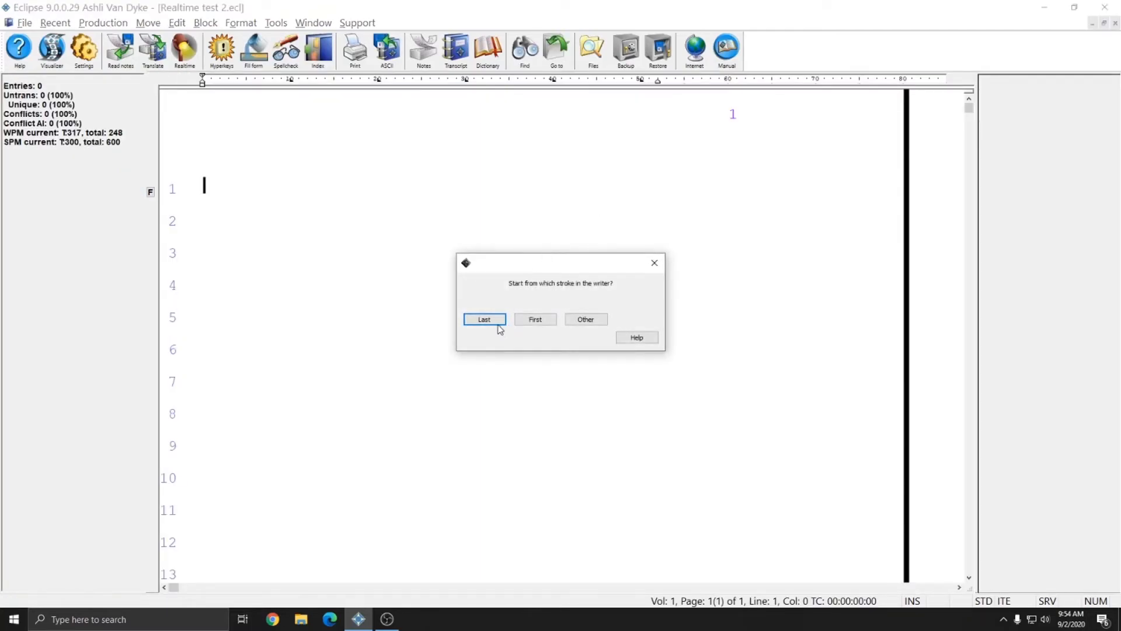
{"action": "left_click", "coordinate": [486, 318]}
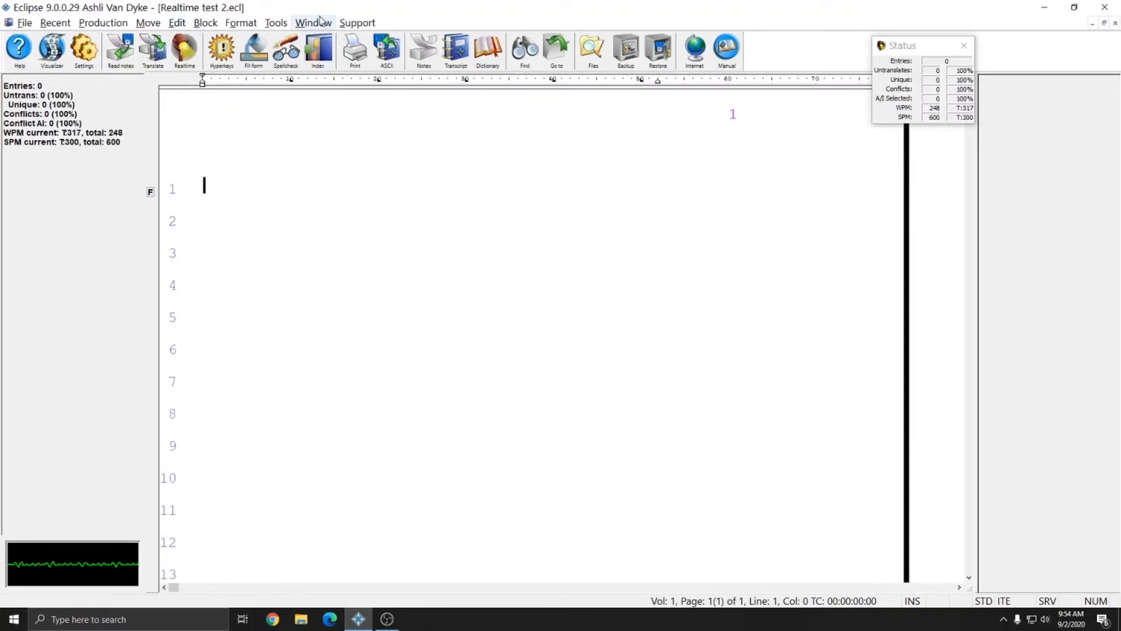
Step: Write test strokes into the Realtime test 2 document, from "Which you is that true" through the repeated "ers" endings
{"action": "type", "text": "Which you is that true is that true which you z secure DWI {F}  r *FRG"}
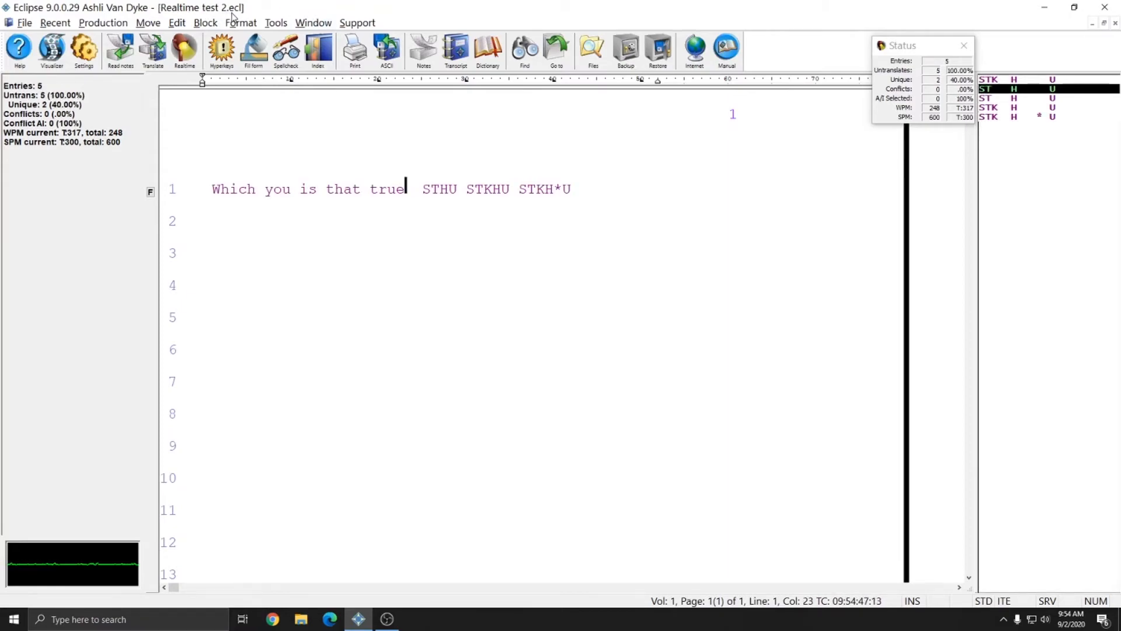
{"action": "type", "text": "ersers  -RS -RS"}
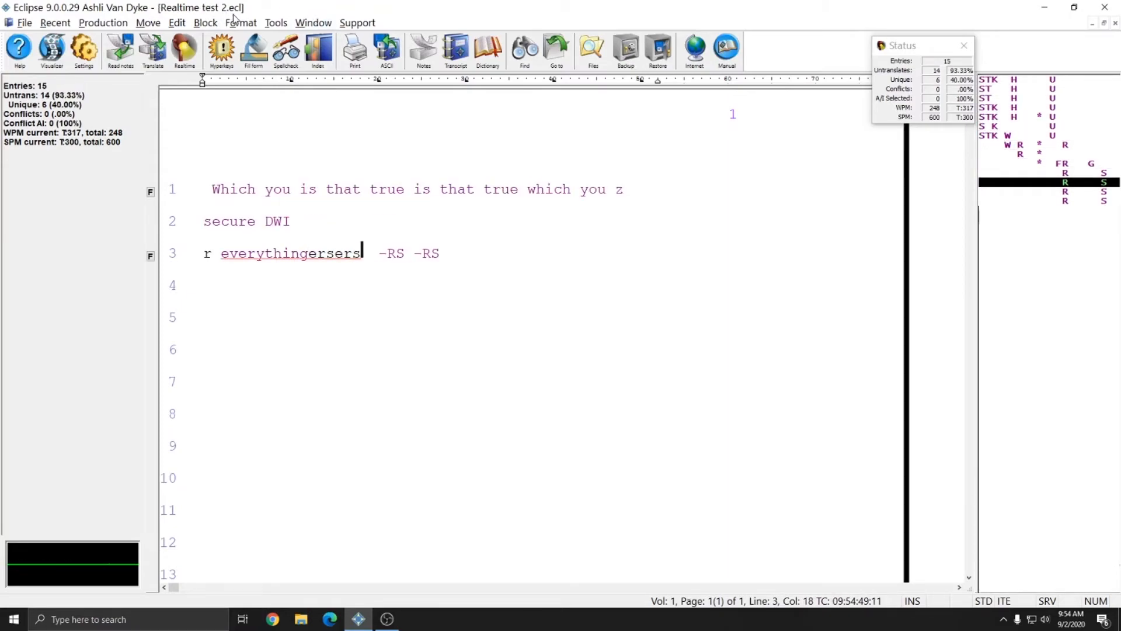
{"action": "type", "text": "ersers"}
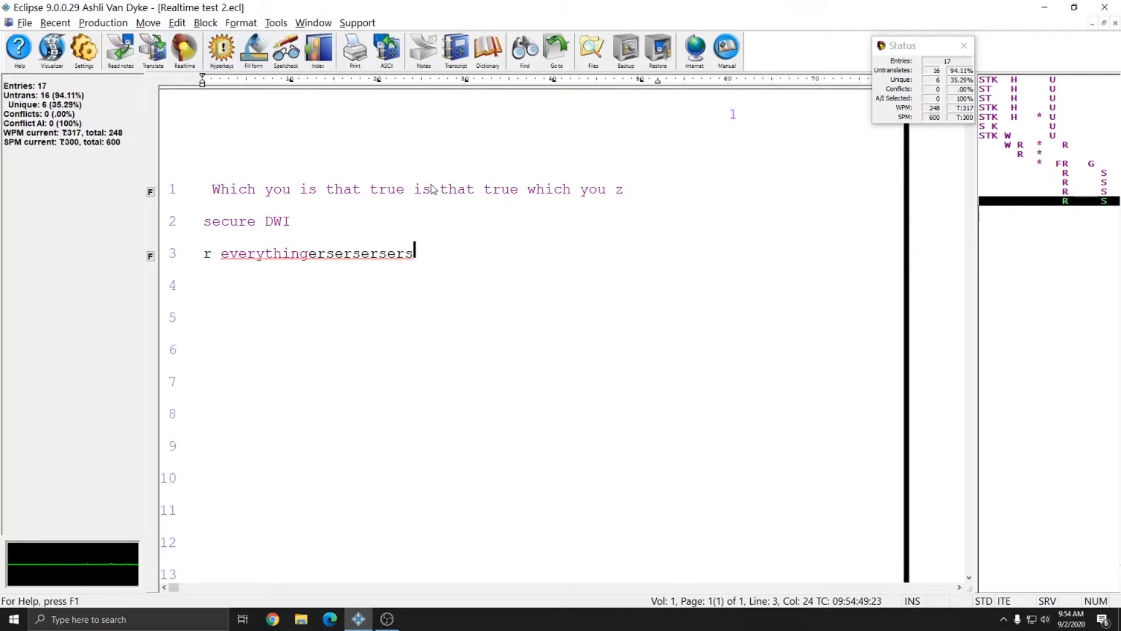
Step: Stop the Realtime test 2 translation while keeping the document open, and close the Status window
{"action": "left_click", "coordinate": [104, 23]}
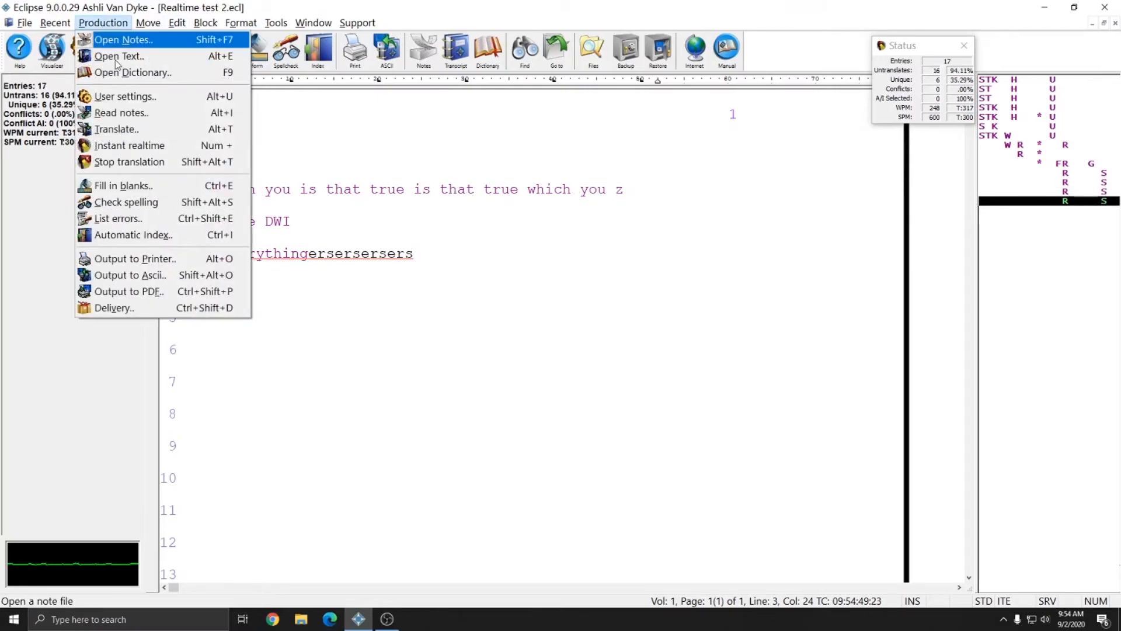
{"action": "left_click", "coordinate": [219, 166]}
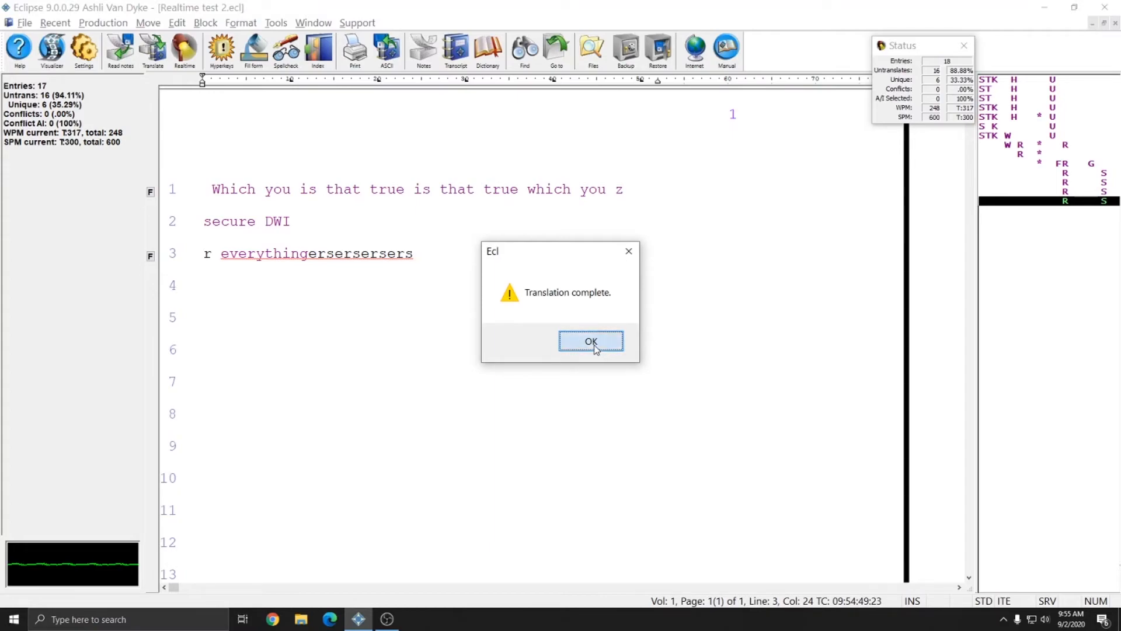
{"action": "left_click", "coordinate": [592, 343]}
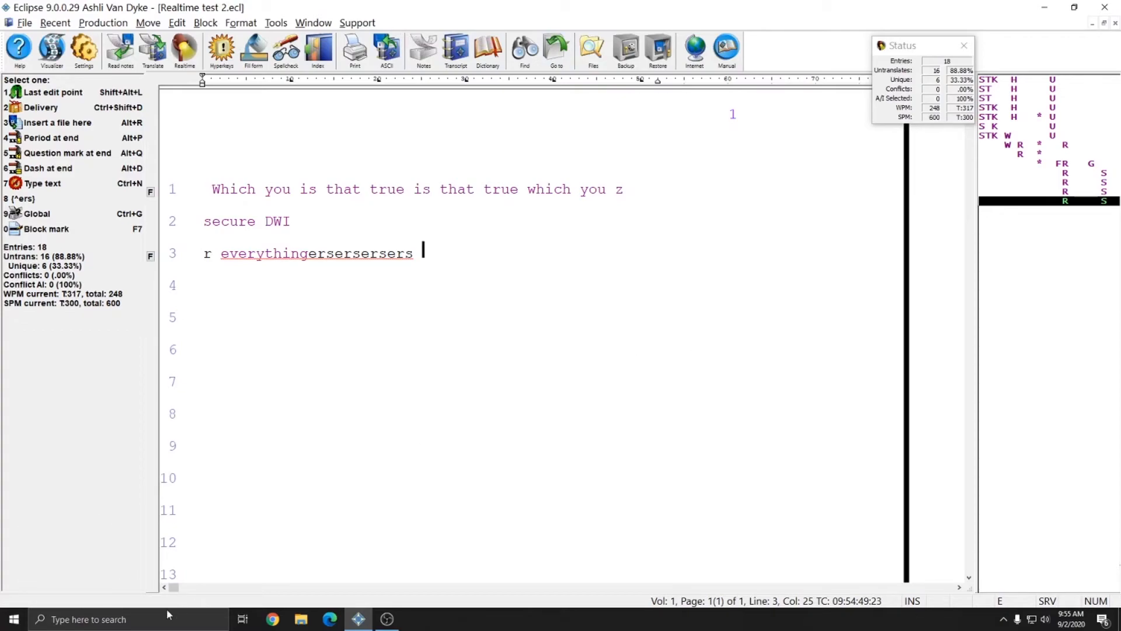
{"action": "left_click_drag", "start_coordinate": [904, 39], "coordinate": [905, 125]}
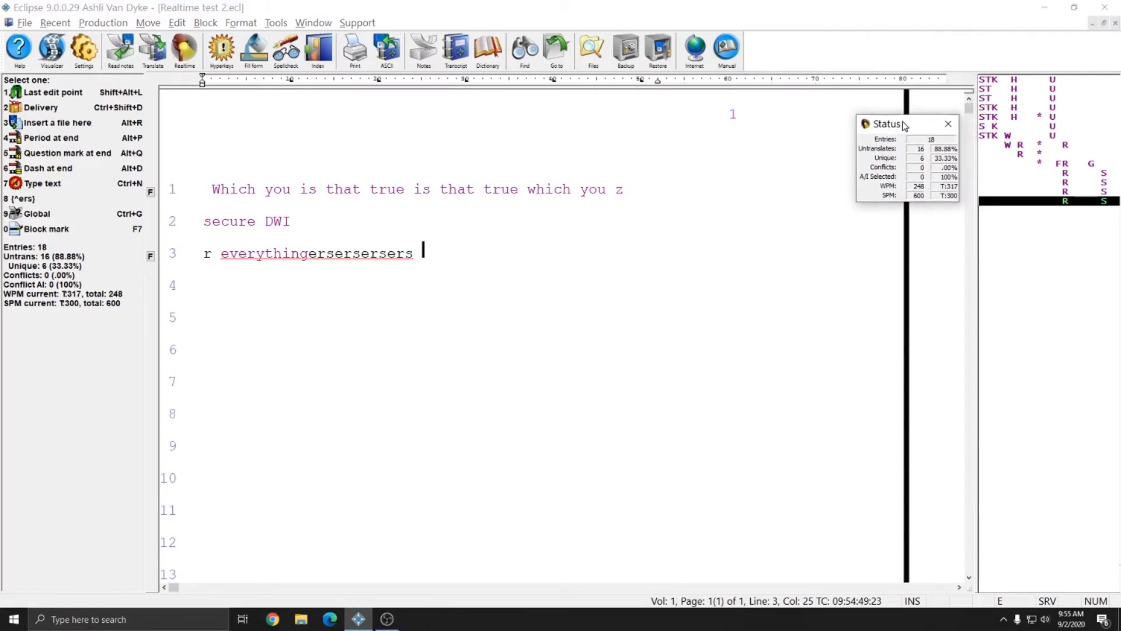
{"action": "left_click", "coordinate": [949, 129]}
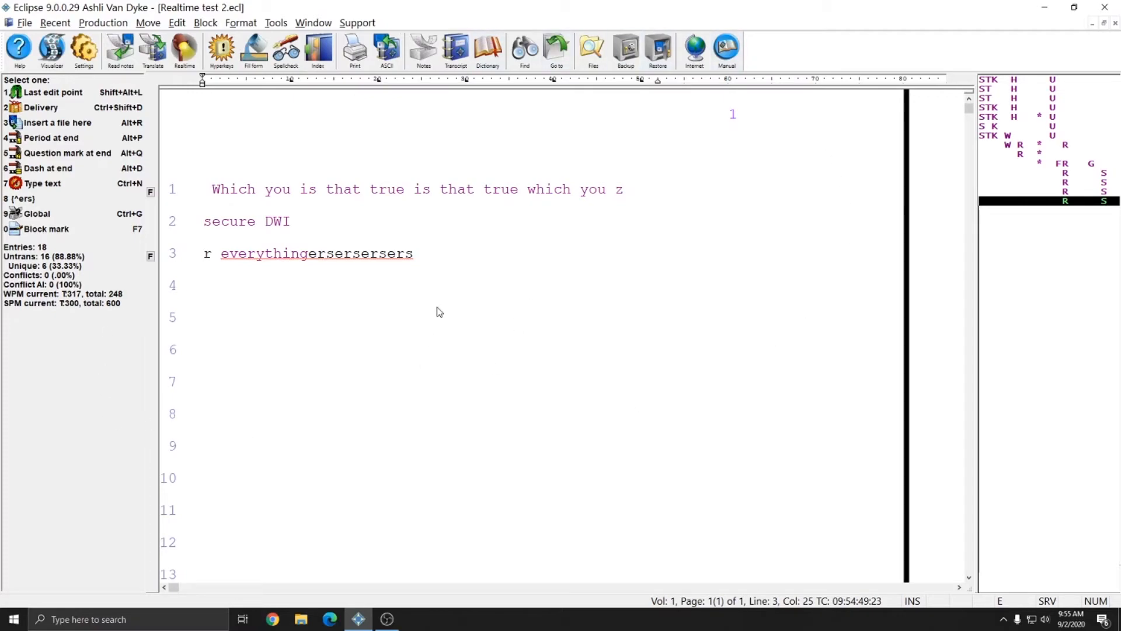
Step: Close the Realtime test 2 document, and view the Translate notes options without starting a translation
{"action": "key", "text": "Escape"}
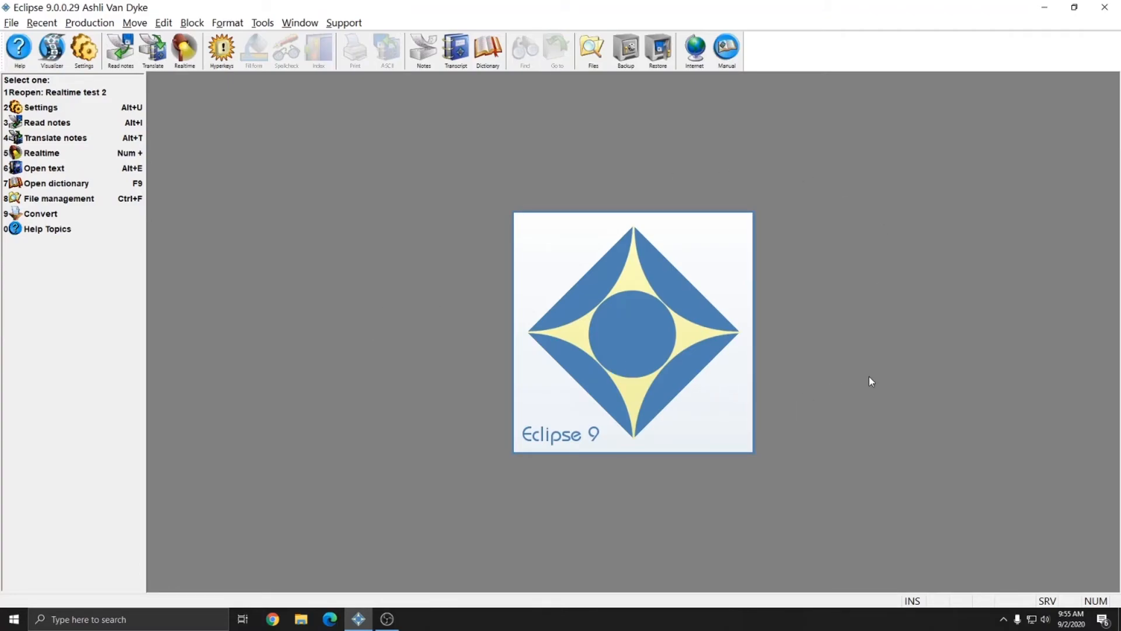
{"action": "key", "text": "alt+t"}
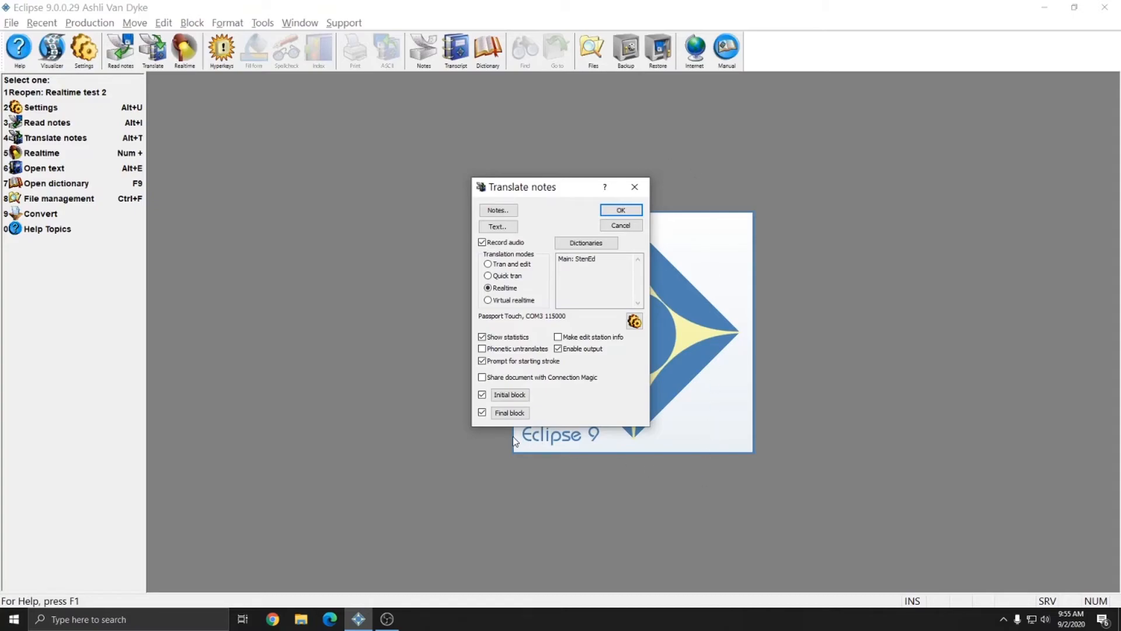
{"action": "key", "text": "Escape"}
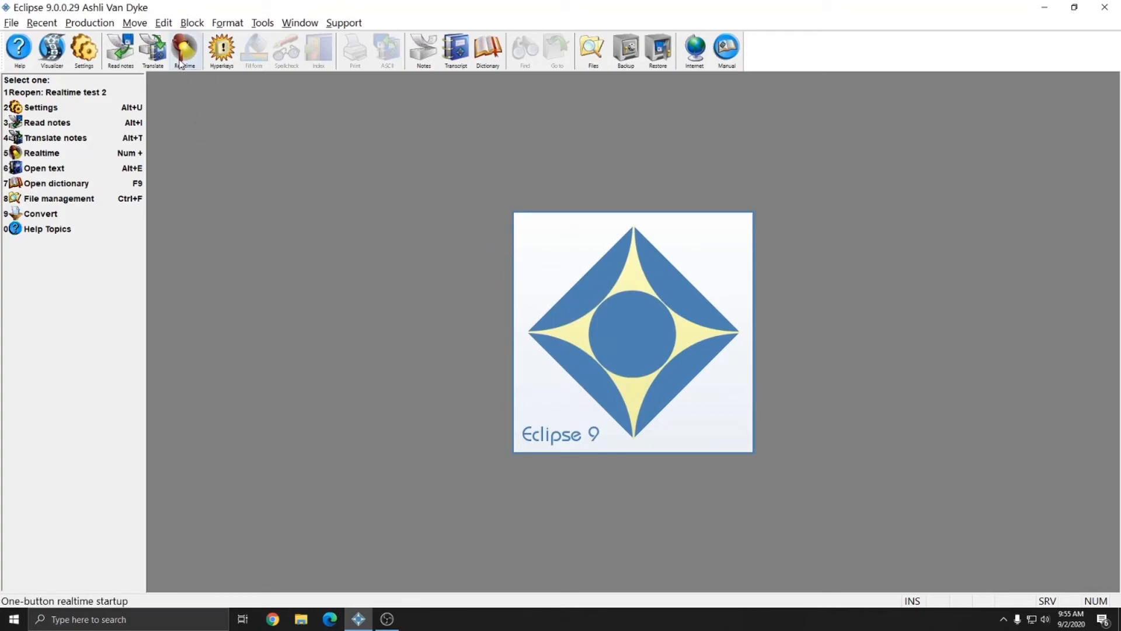
Step: Examine the auto-rename format for realtime jobs in the Realtime user settings
{"action": "left_click", "coordinate": [85, 54]}
{"action": "left_click", "coordinate": [515, 218]}
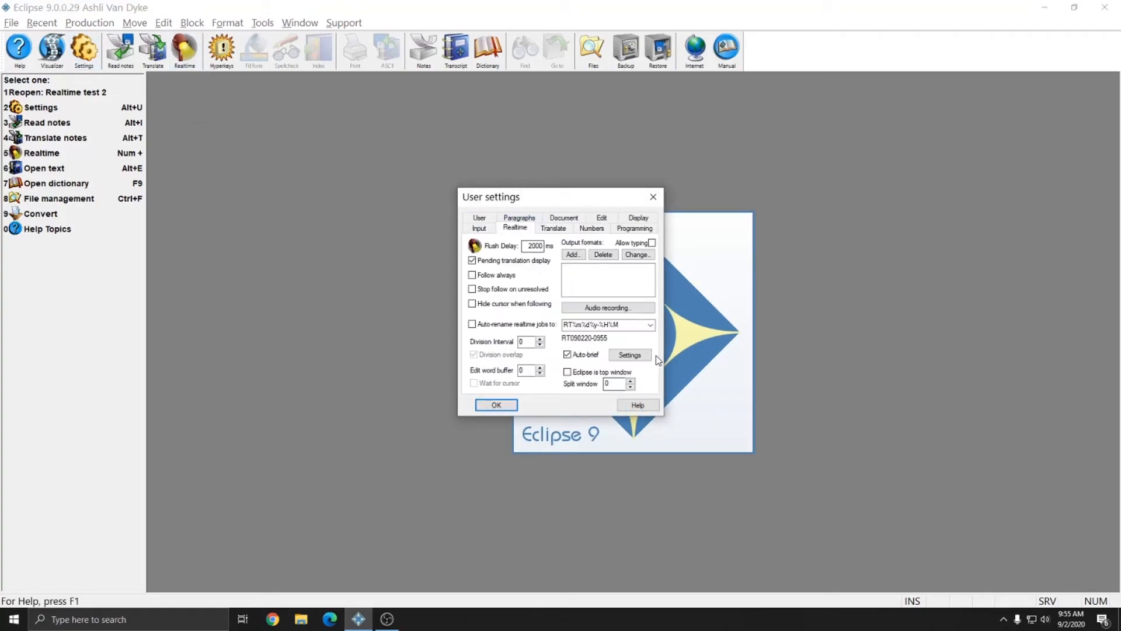
{"action": "double_click", "coordinate": [633, 325]}
{"action": "left_click", "coordinate": [633, 325]}
{"action": "left_click", "coordinate": [654, 197]}
Step: Run a short one-button realtime translation from the last stroke in the writer, and stop it so the document closes
{"action": "left_click", "coordinate": [185, 49]}
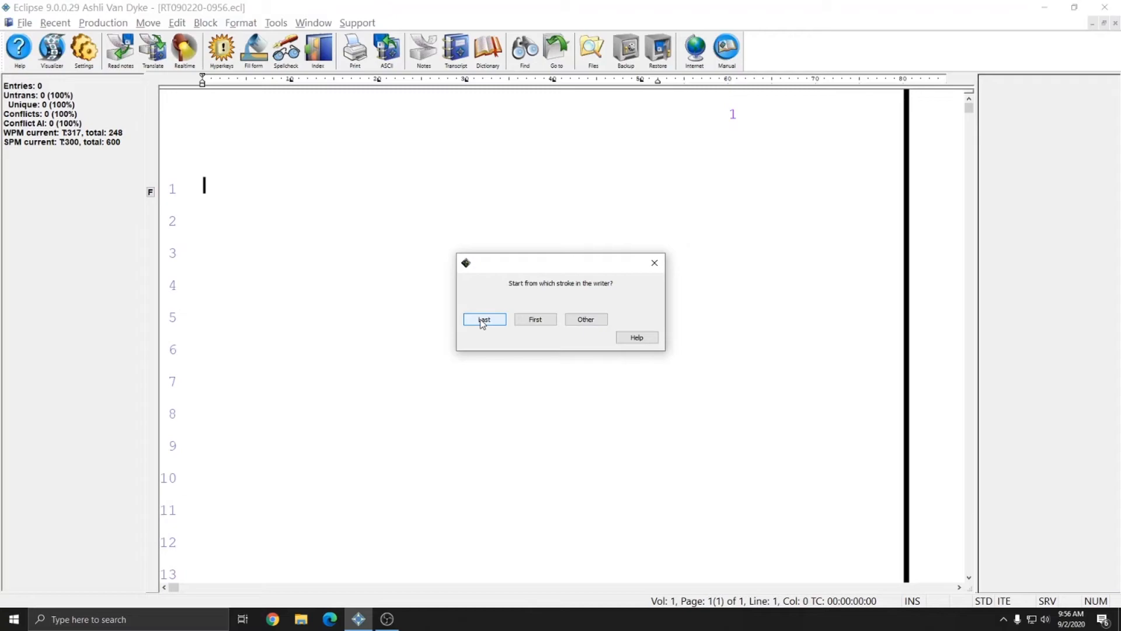
{"action": "left_click", "coordinate": [484, 319]}
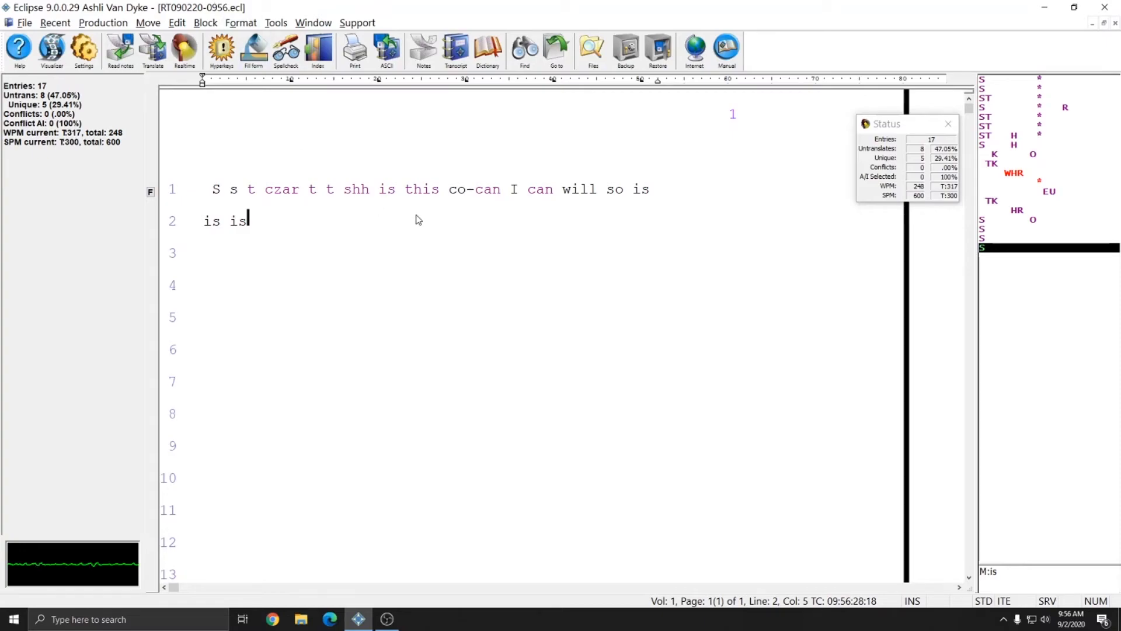
{"action": "key", "text": "Escape"}
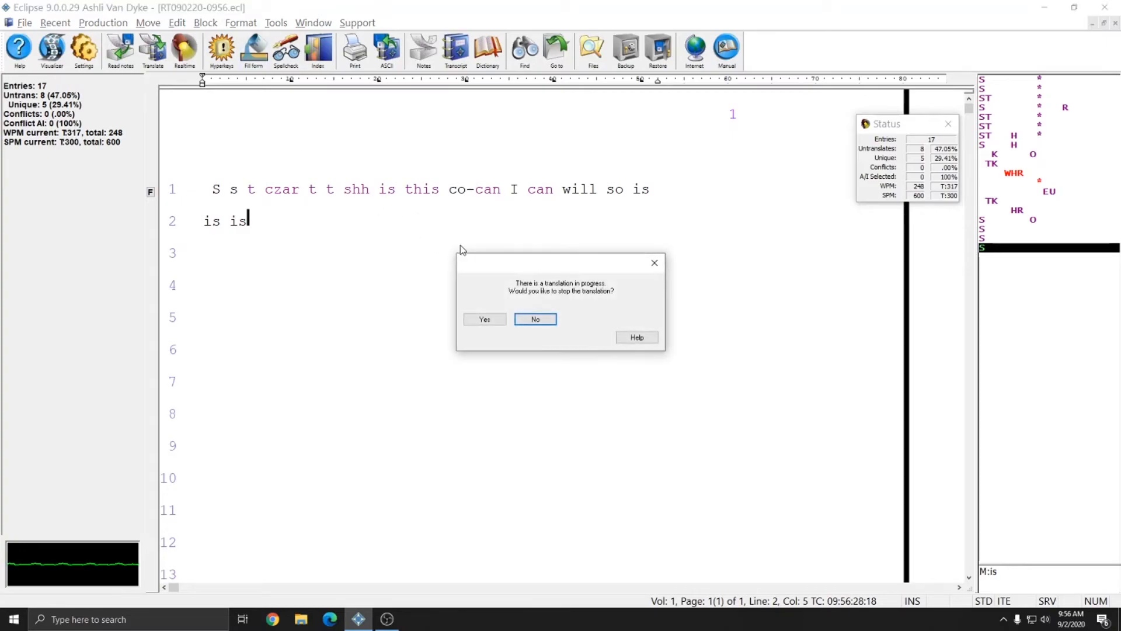
{"action": "left_click", "coordinate": [479, 322]}
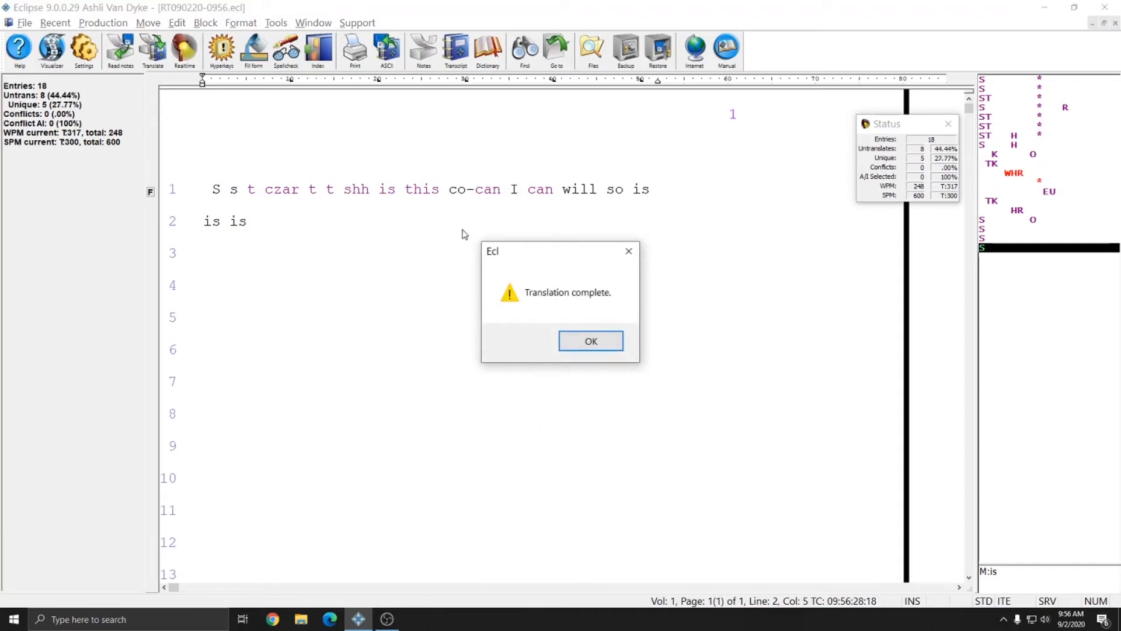
{"action": "left_click", "coordinate": [590, 344]}
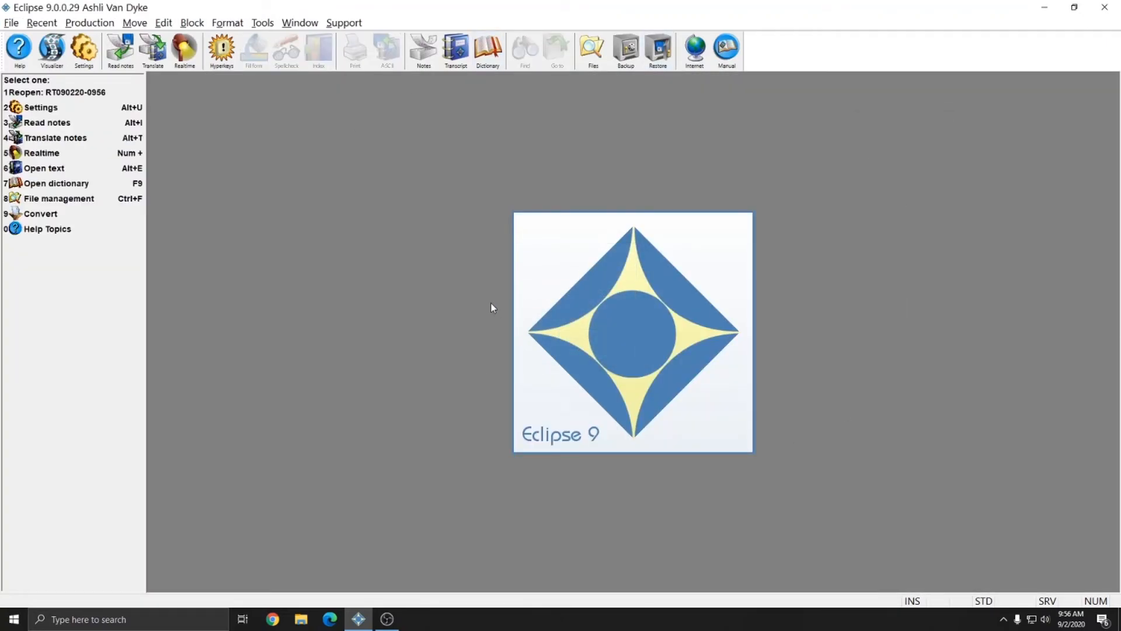
{"action": "key", "text": "ctrl+f"}
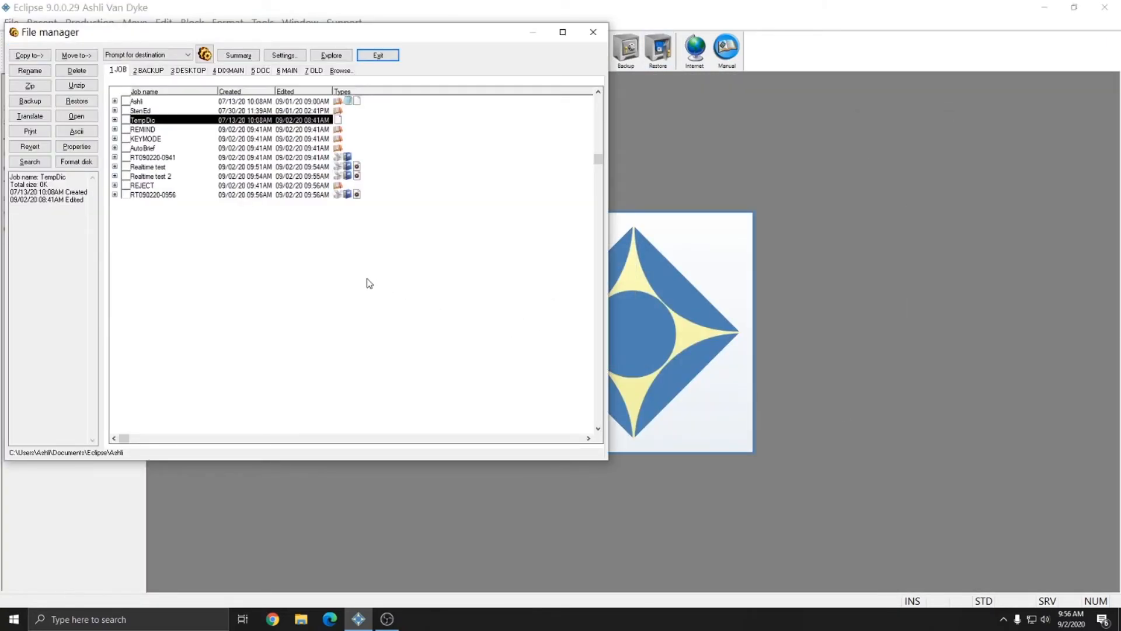
{"action": "left_click", "coordinate": [124, 177]}
{"action": "left_click", "coordinate": [125, 167]}
{"action": "left_click", "coordinate": [126, 169]}
{"action": "left_click", "coordinate": [126, 176]}
{"action": "left_click", "coordinate": [125, 195]}
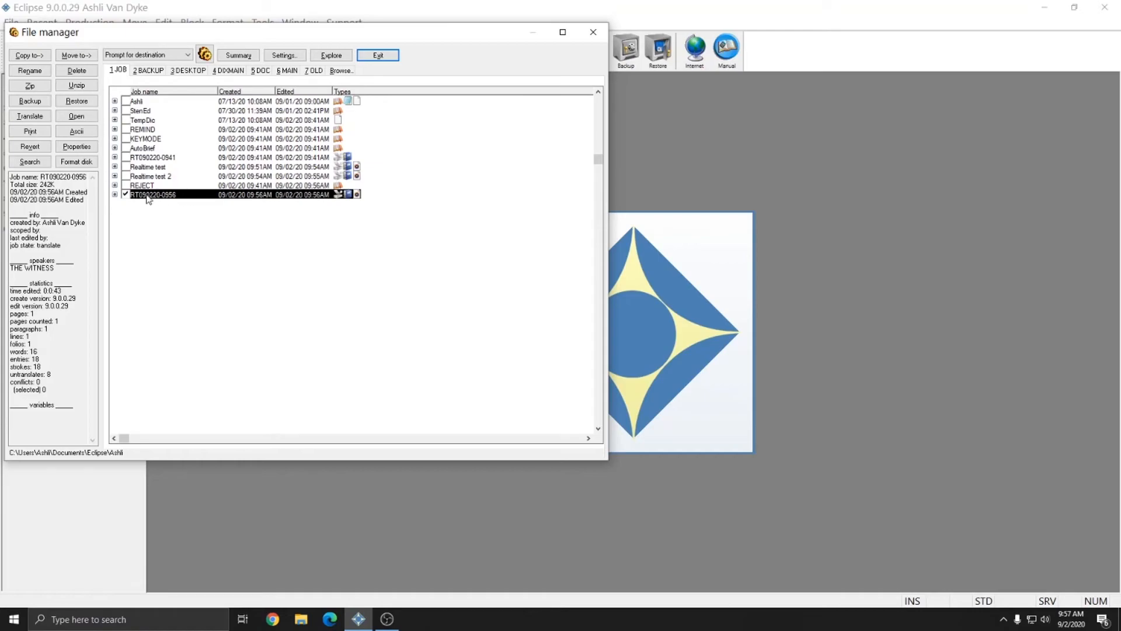
{"action": "left_click", "coordinate": [33, 71]}
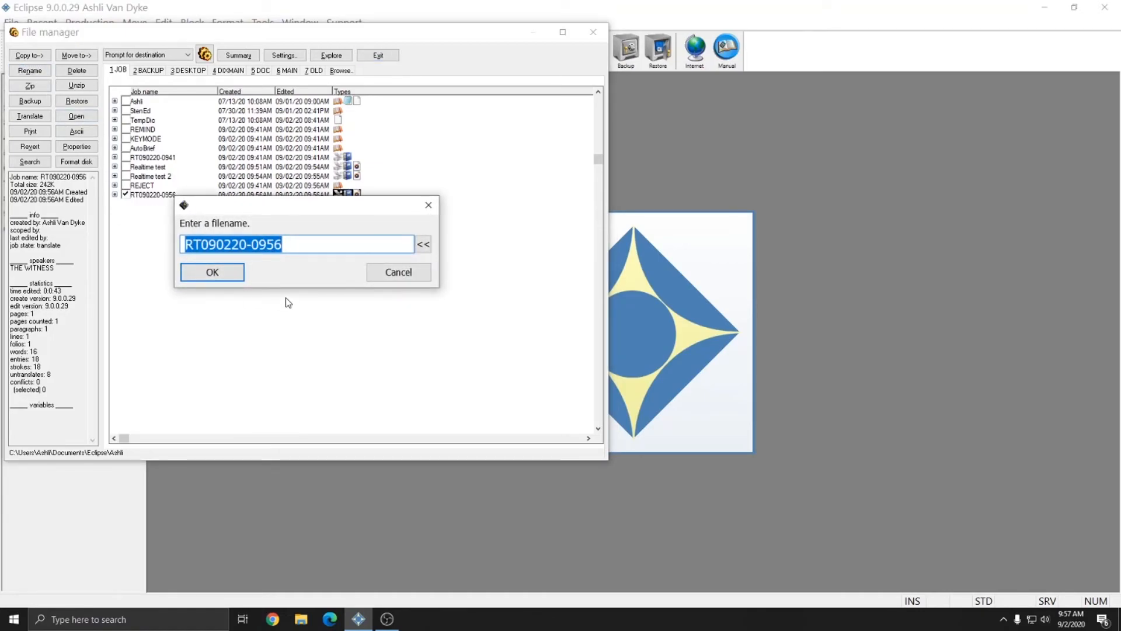
{"action": "type", "text": "Realtime test 3"}
{"action": "key", "text": "Return"}
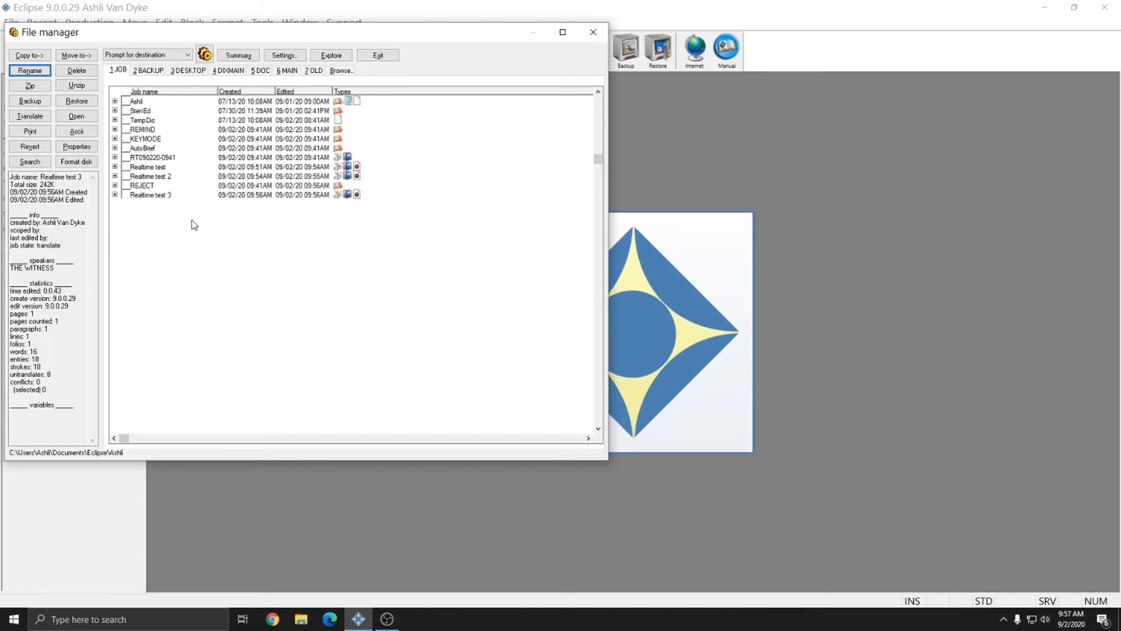
{"action": "left_click", "coordinate": [133, 198]}
{"action": "left_click", "coordinate": [140, 158]}
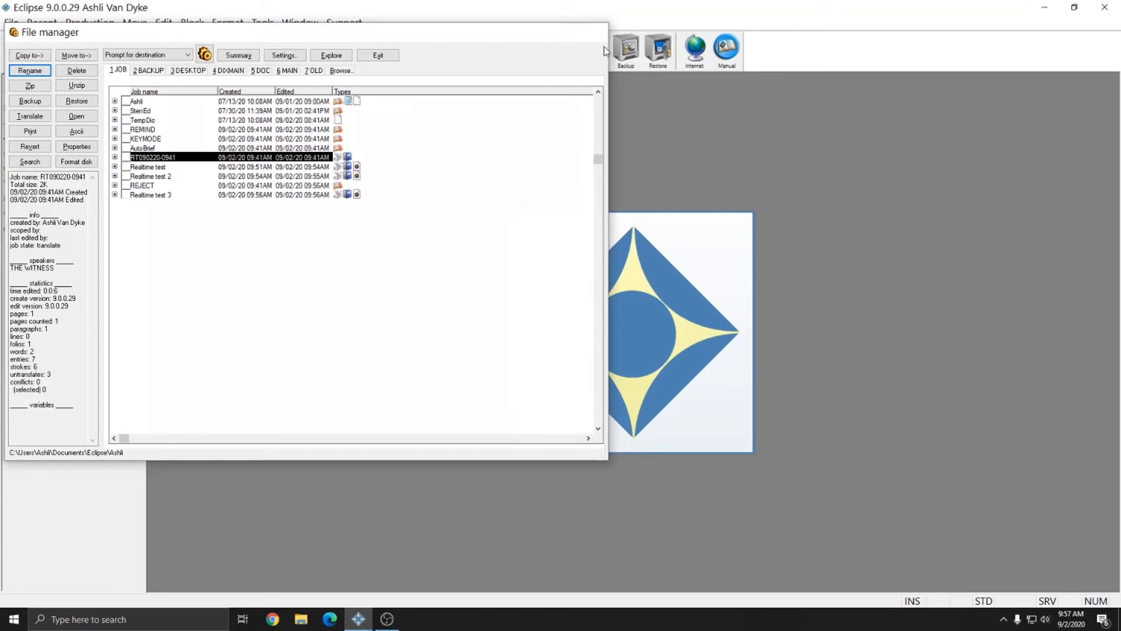
{"action": "left_click", "coordinate": [596, 36]}
Step: Enable auto-renaming of realtime jobs in the Realtime user settings
{"action": "left_click", "coordinate": [77, 46]}
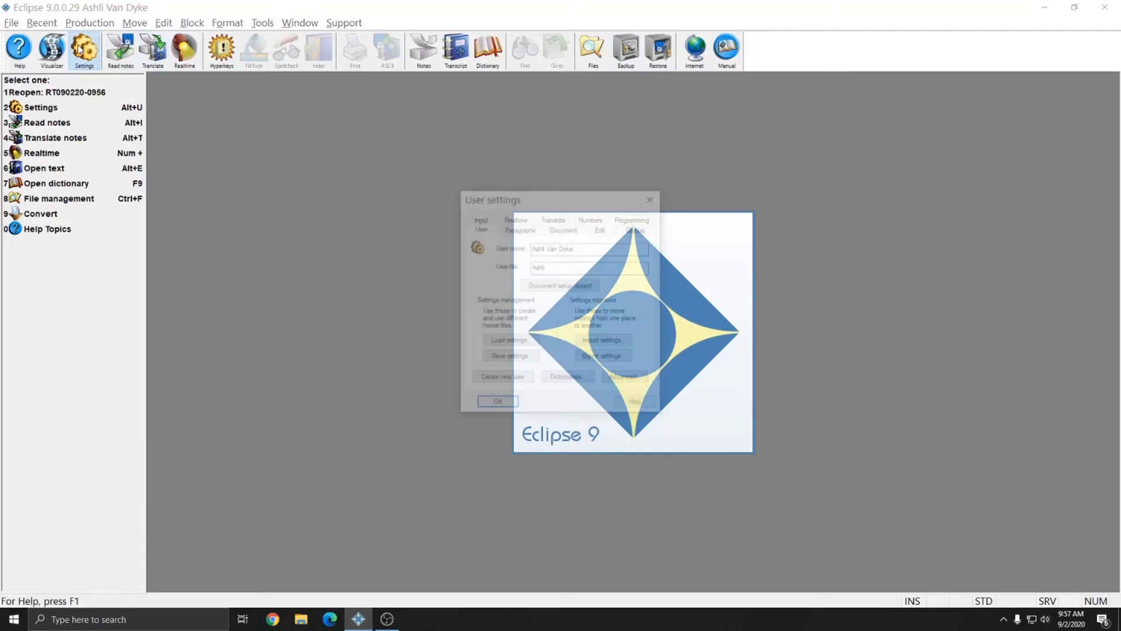
{"action": "left_click", "coordinate": [512, 219]}
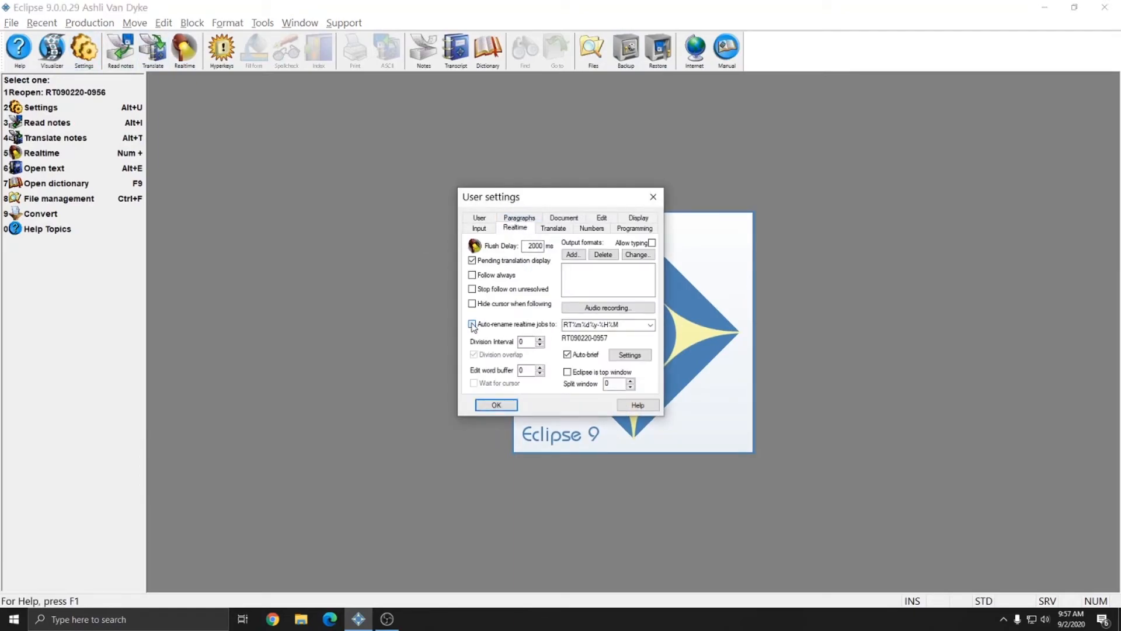
{"action": "double_click", "coordinate": [626, 324]}
{"action": "left_click", "coordinate": [628, 324]}
{"action": "left_click", "coordinate": [653, 197]}
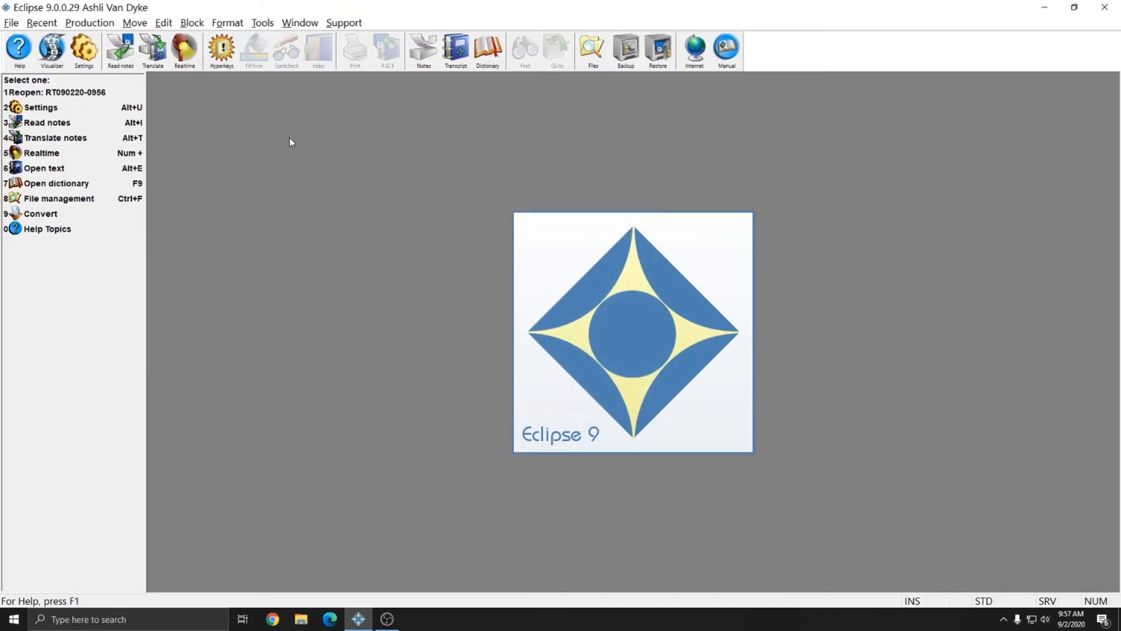
Step: Start one-button realtime from the last stroke in the writer, and write test strokes from "Receive she is easy" through "secure SU"
{"action": "left_click", "coordinate": [186, 50]}
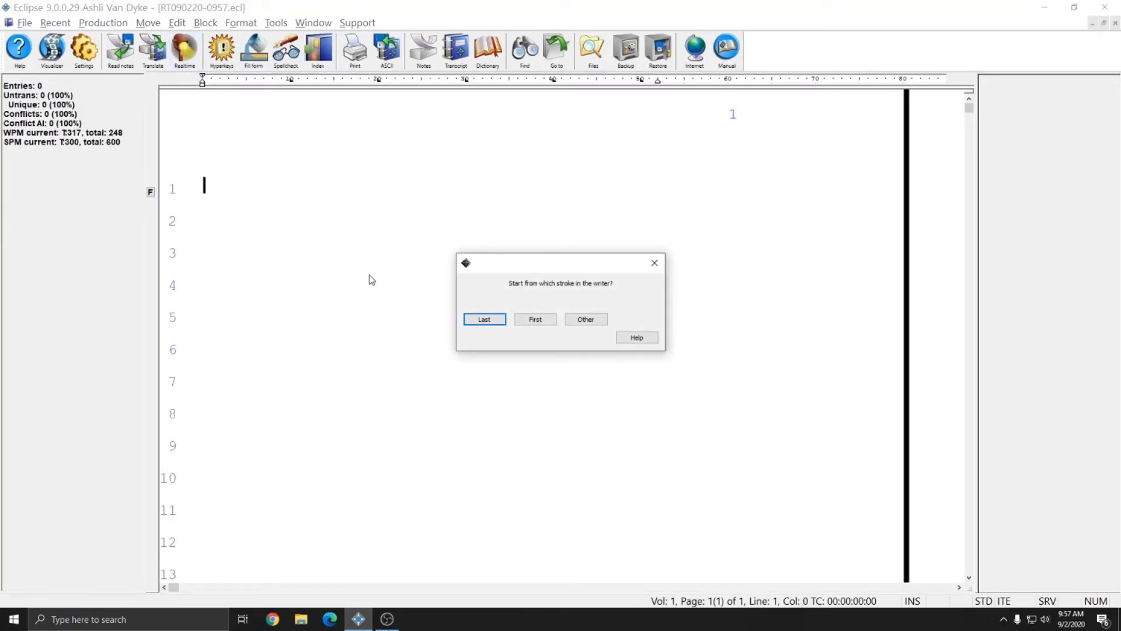
{"action": "left_click", "coordinate": [484, 319]}
{"action": "type", "text": "SE"}
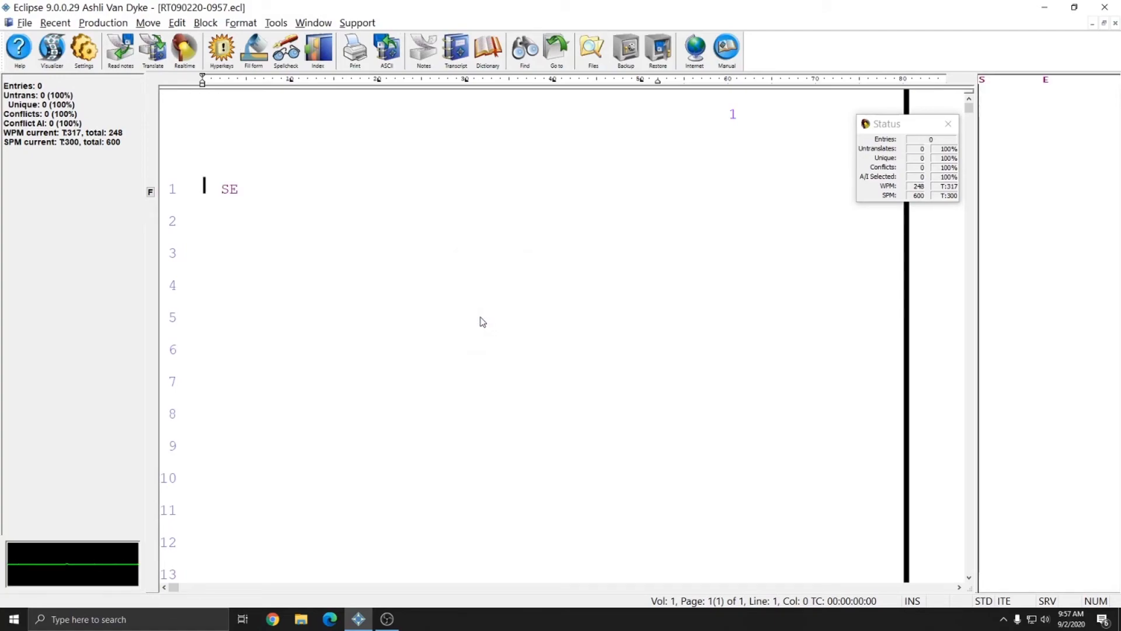
{"action": "type", "text": " STHE is easy s susu S*U"}
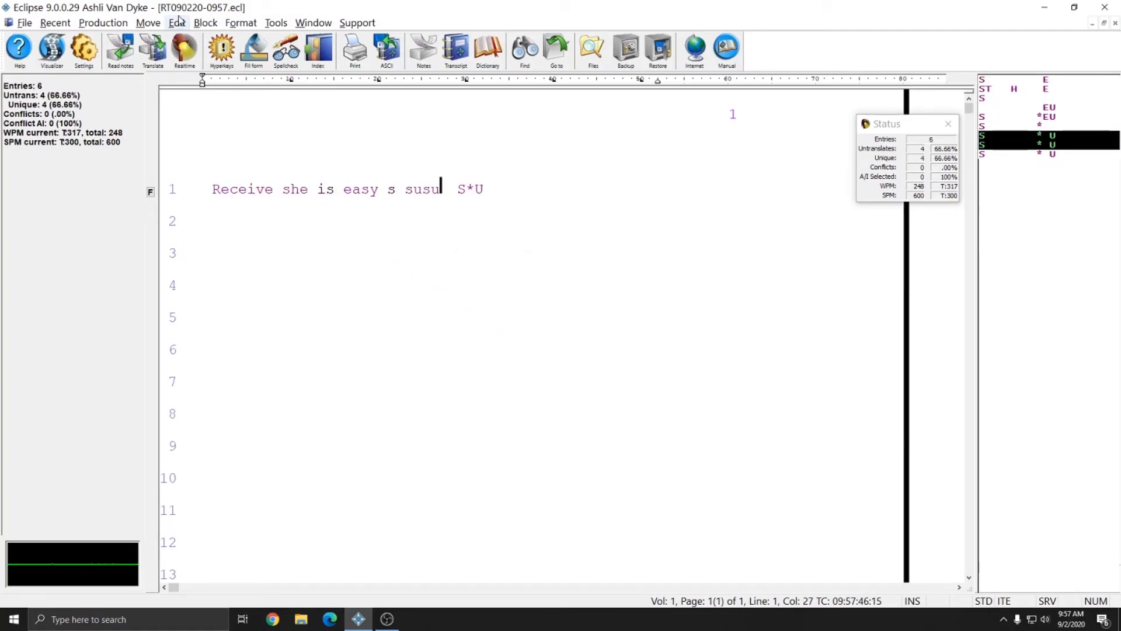
{"action": "type", "text": " SW*U so suave y KWR*U KW*U SKU SU"}
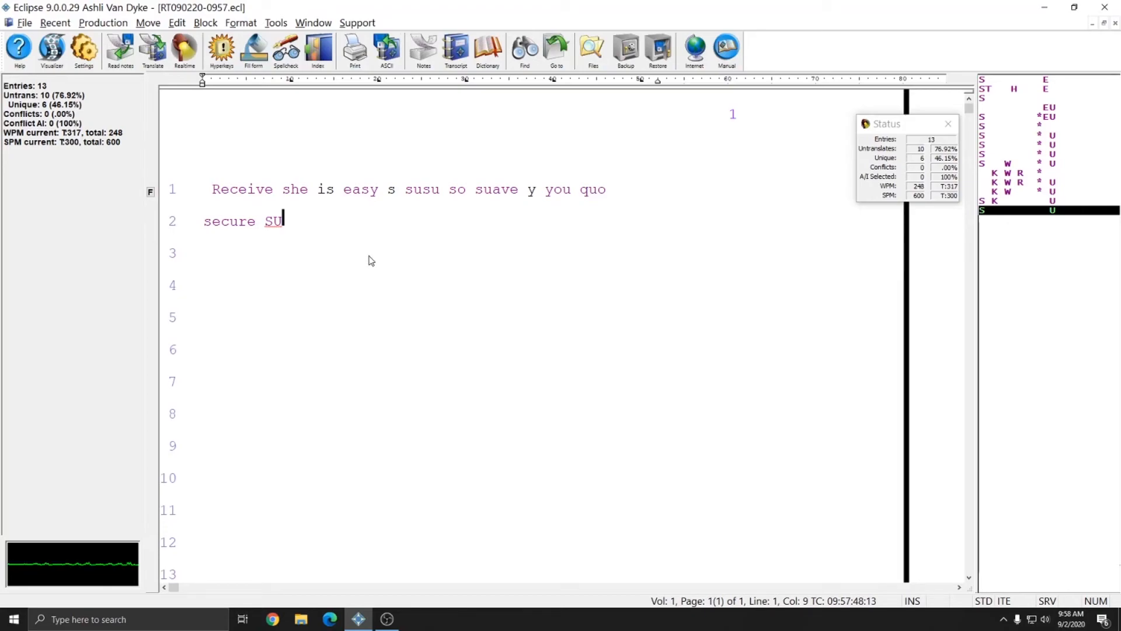
Step: Stop the running translation and name the finished job Realtime test 4
{"action": "key", "text": "Escape"}
{"action": "left_click", "coordinate": [476, 321]}
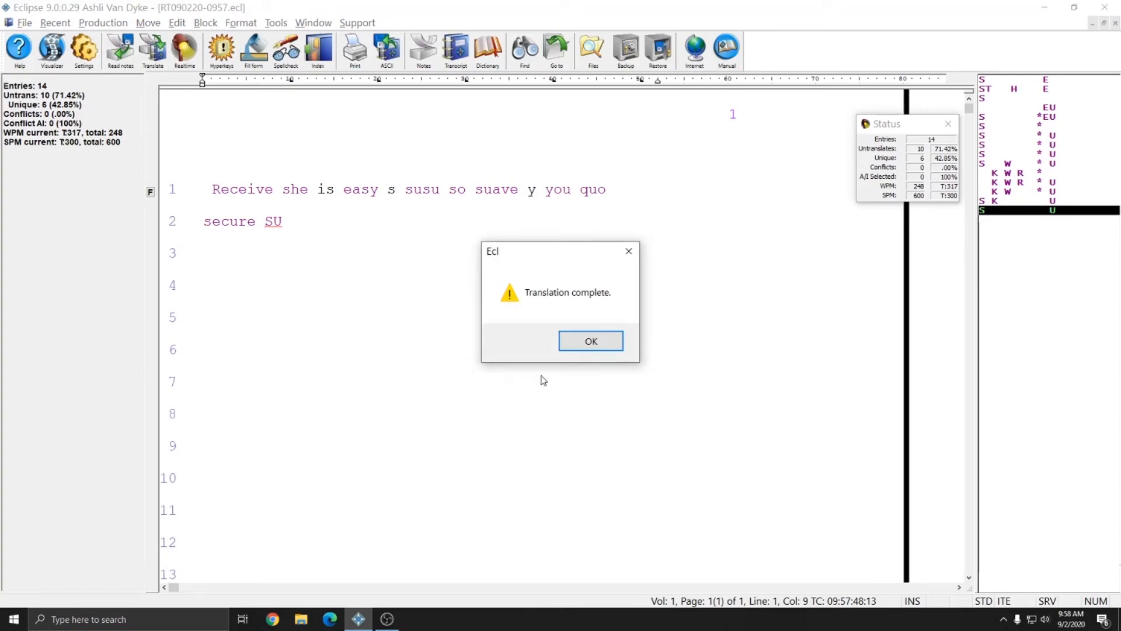
{"action": "left_click", "coordinate": [591, 342]}
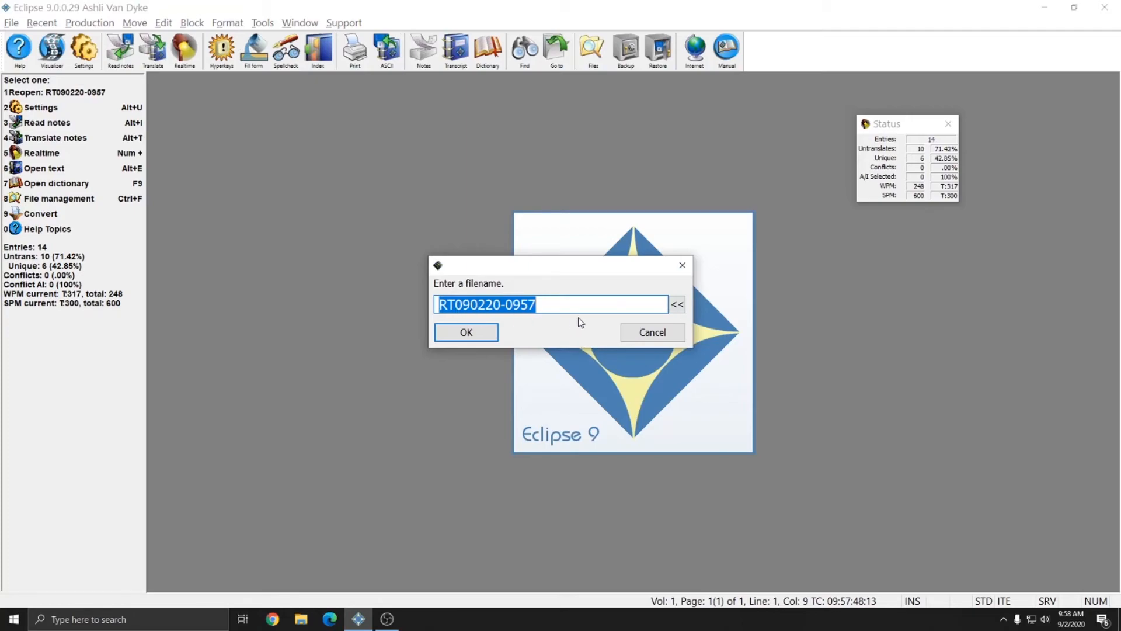
{"action": "type", "text": "Realtime test 4"}
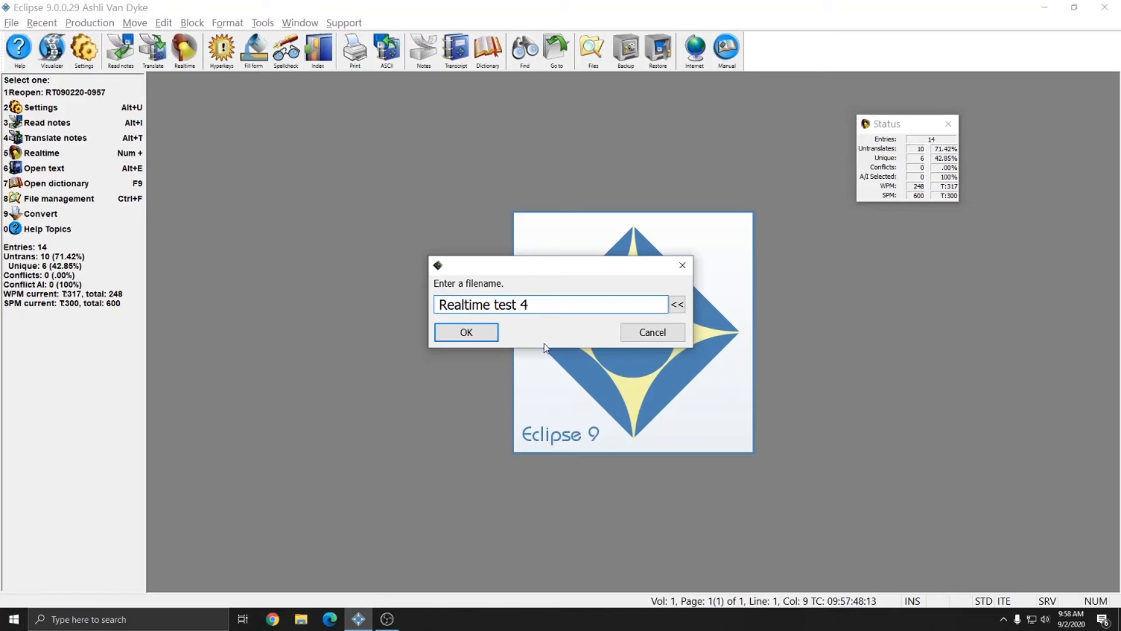
{"action": "left_click", "coordinate": [466, 334]}
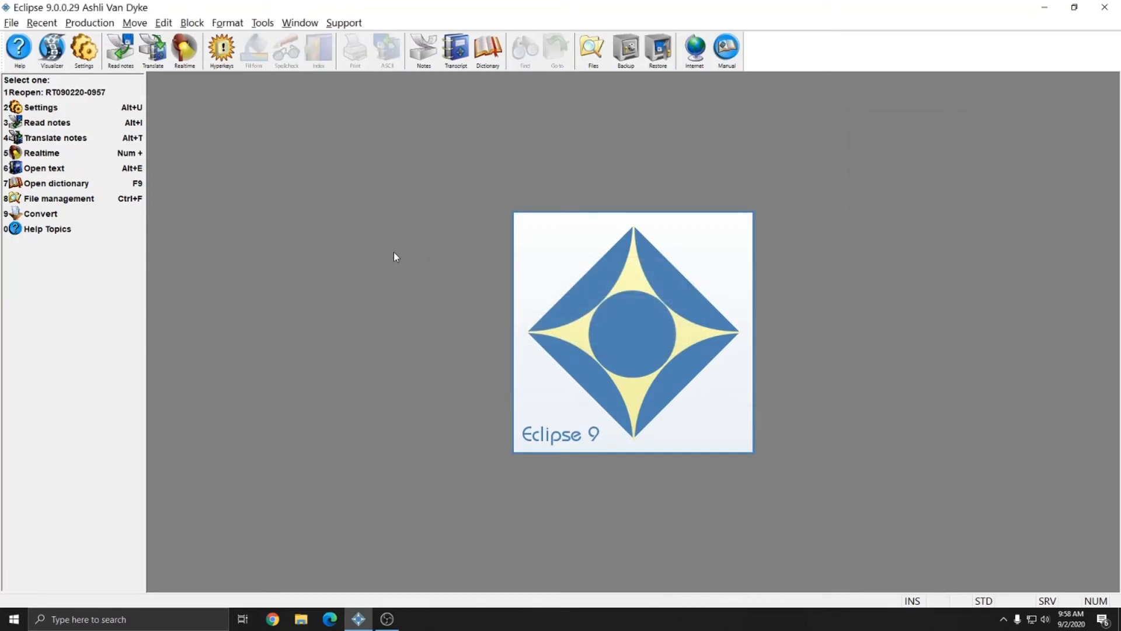
Step: Examine the Realtime test 4 job and its note and audio files in the file manager
{"action": "left_click", "coordinate": [262, 22]}
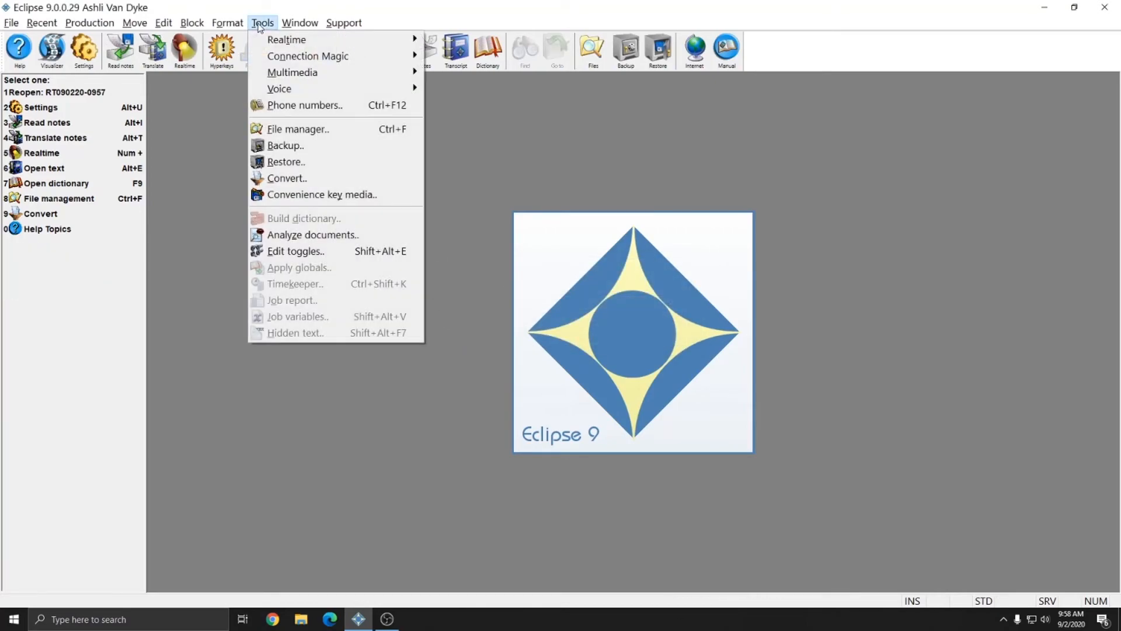
{"action": "left_click", "coordinate": [310, 129]}
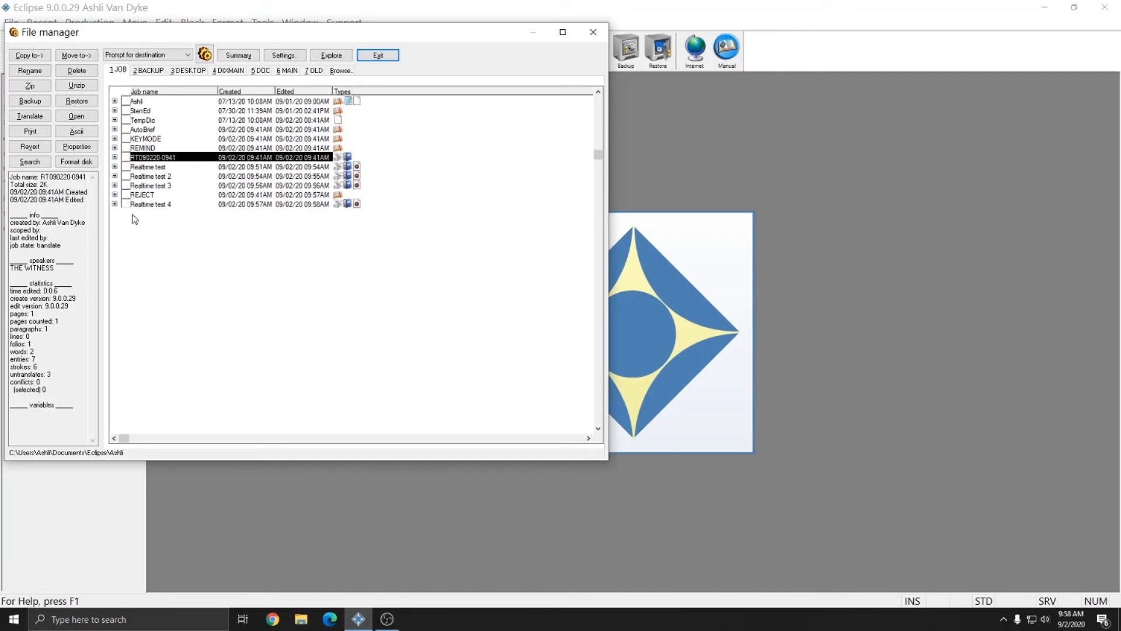
{"action": "left_click", "coordinate": [147, 204]}
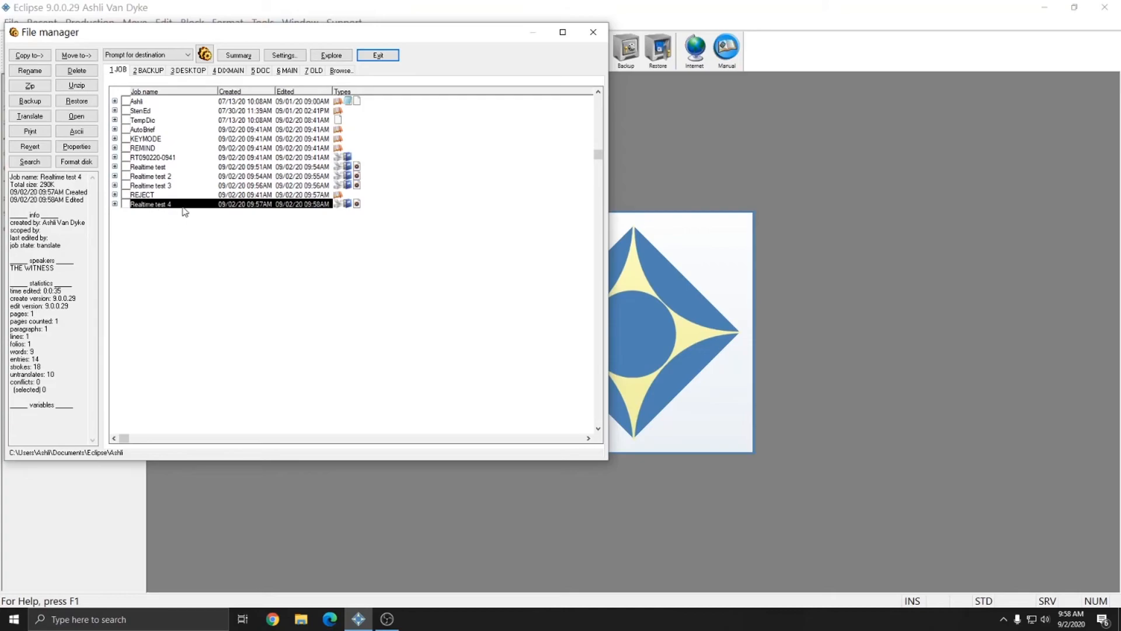
{"action": "left_click", "coordinate": [339, 203]}
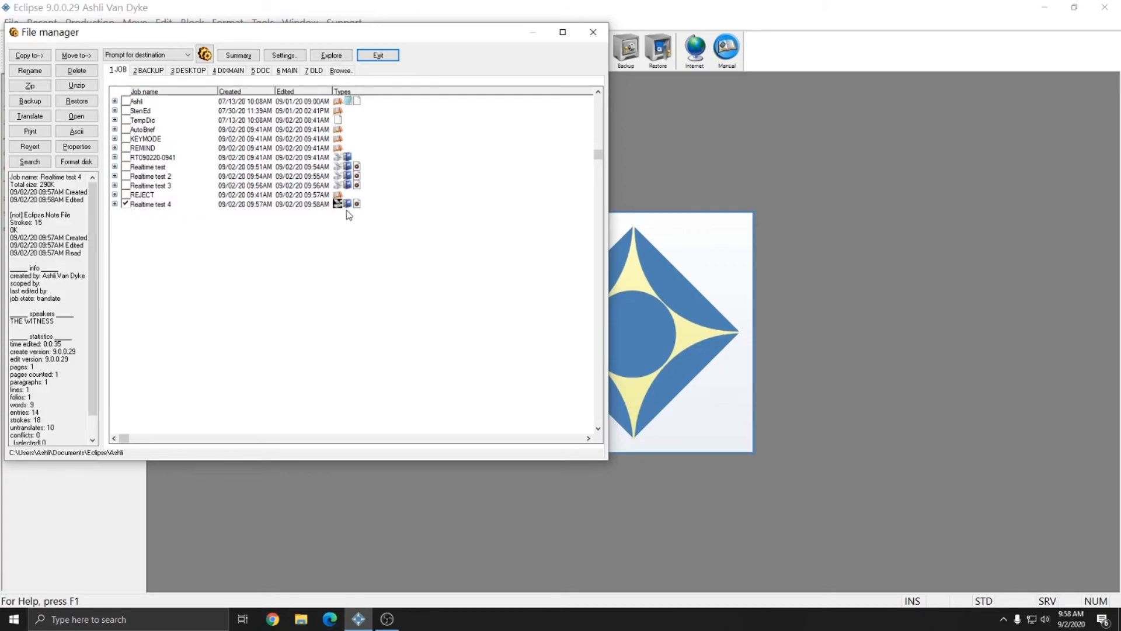
{"action": "left_click", "coordinate": [357, 205]}
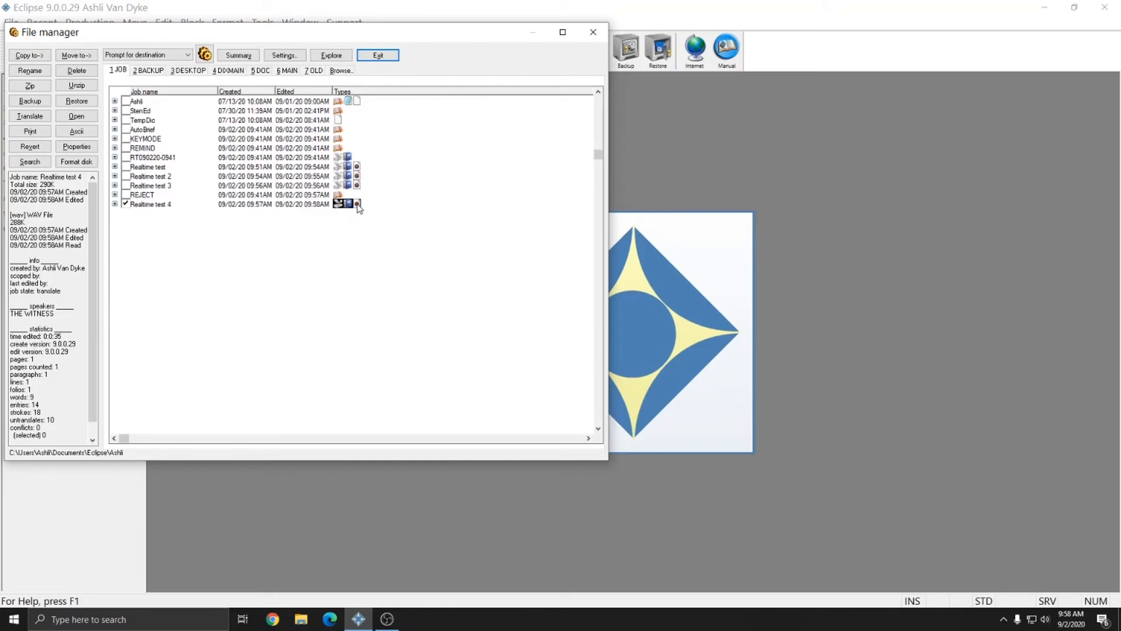
{"action": "key", "text": "Escape"}
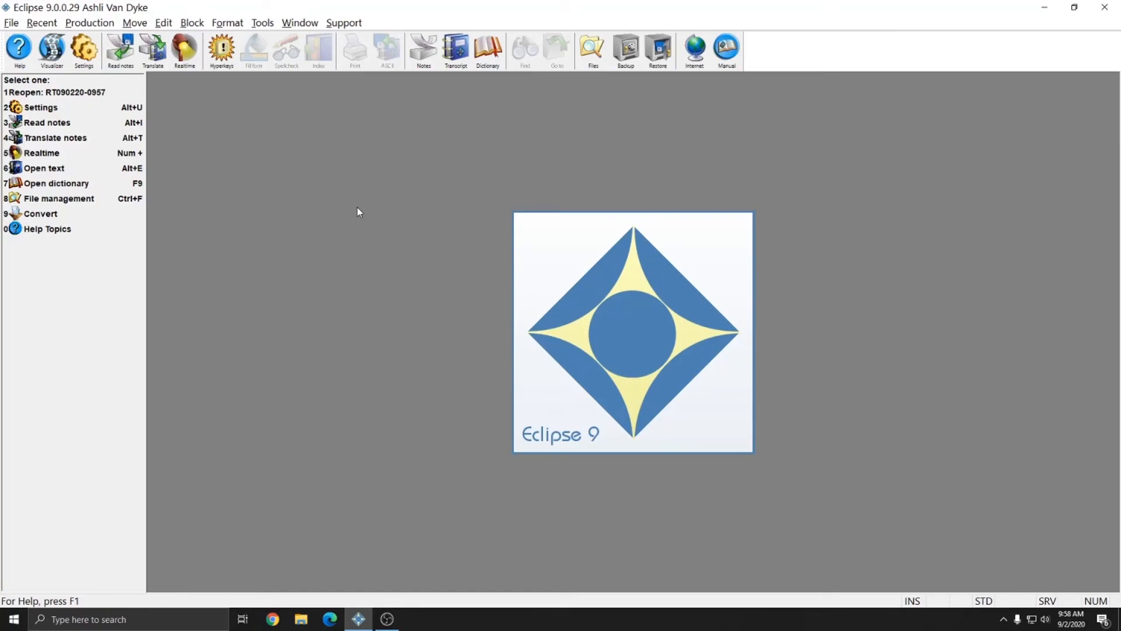
Step: Disable the starting-stroke prompt in the translation options and start a realtime translation named Realtime test 5
{"action": "left_click", "coordinate": [162, 53]}
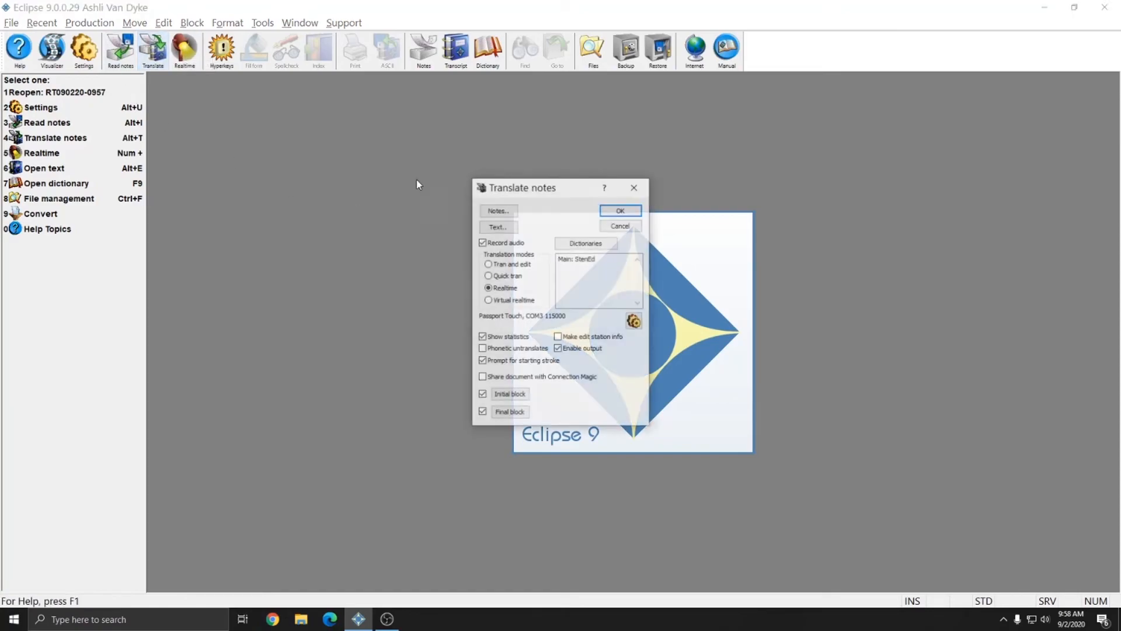
{"action": "left_click", "coordinate": [633, 186]}
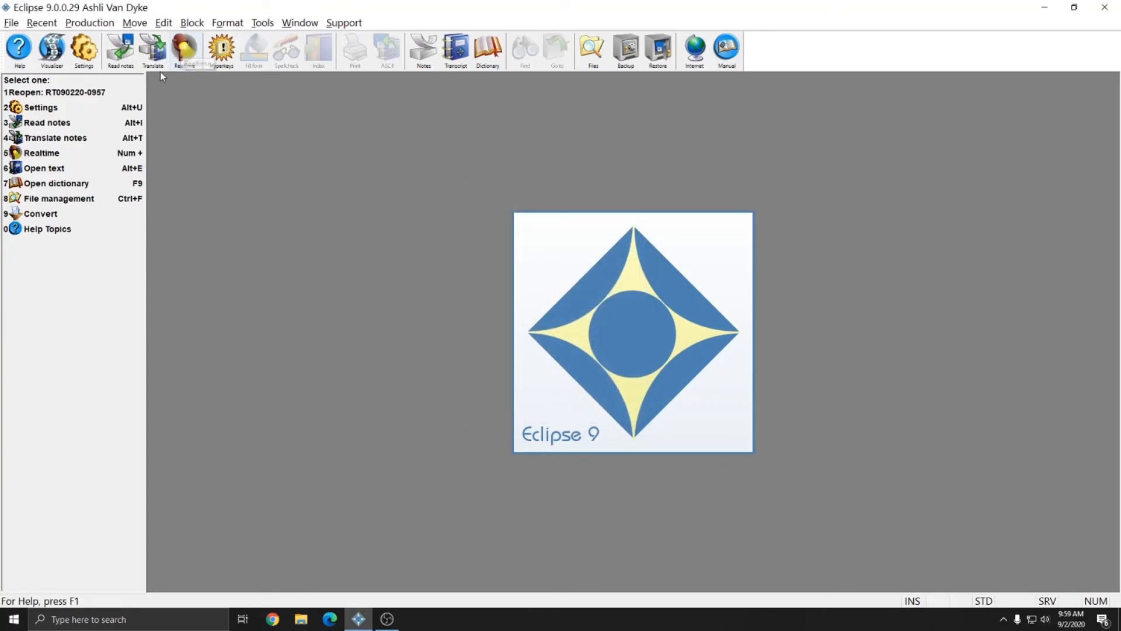
{"action": "left_click", "coordinate": [153, 51]}
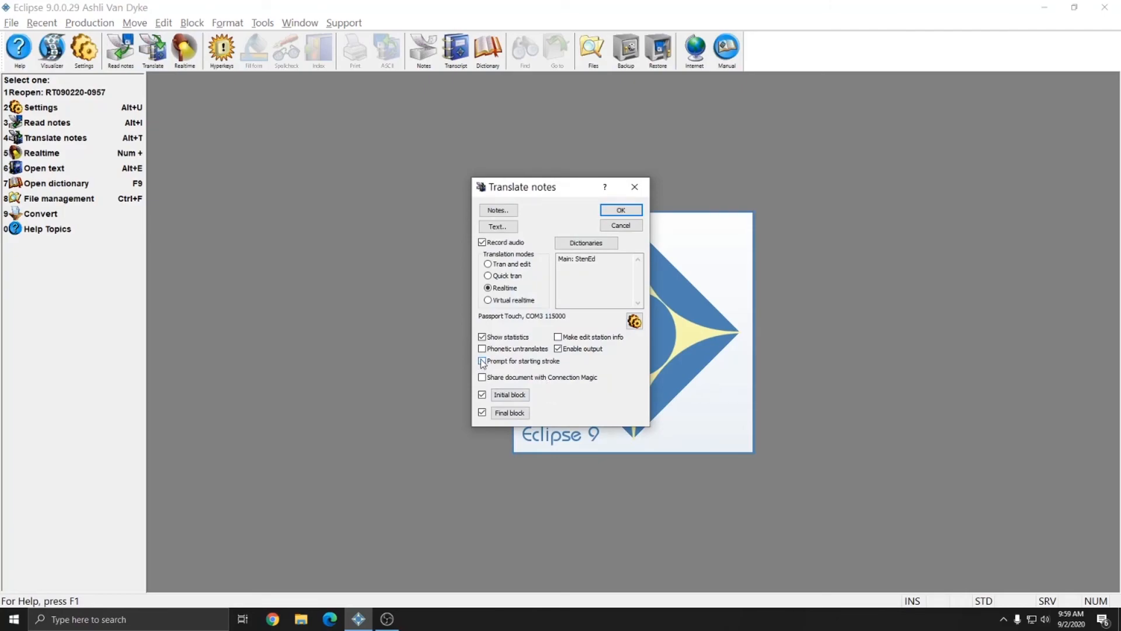
{"action": "left_click", "coordinate": [621, 211]}
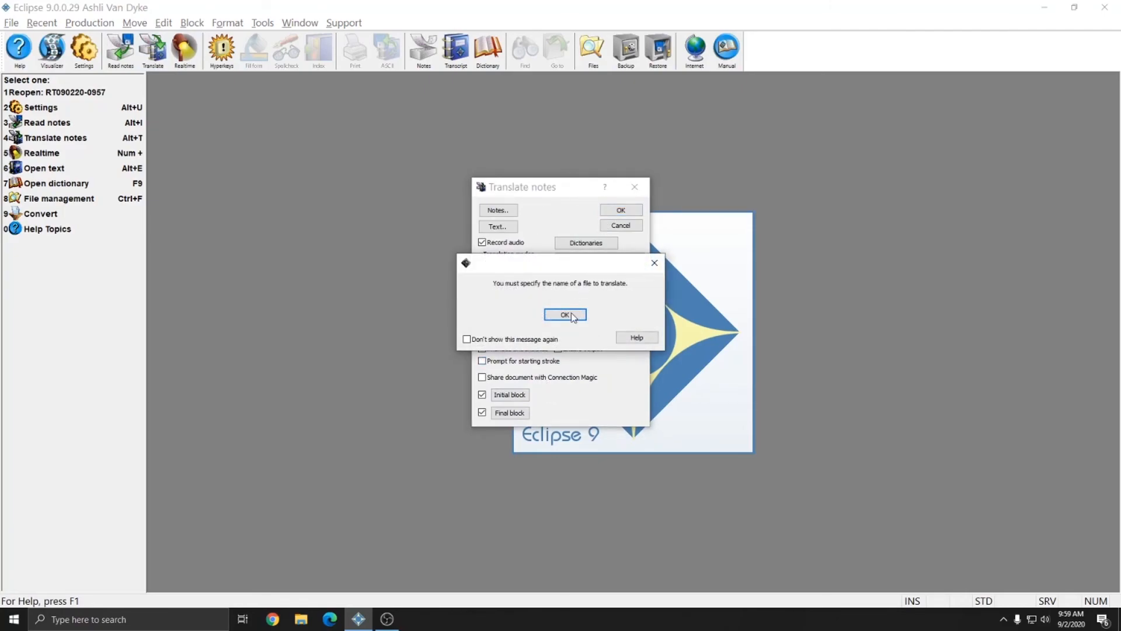
{"action": "left_click", "coordinate": [574, 316]}
{"action": "type", "text": "Realtime test 5"}
{"action": "key", "text": "Return"}
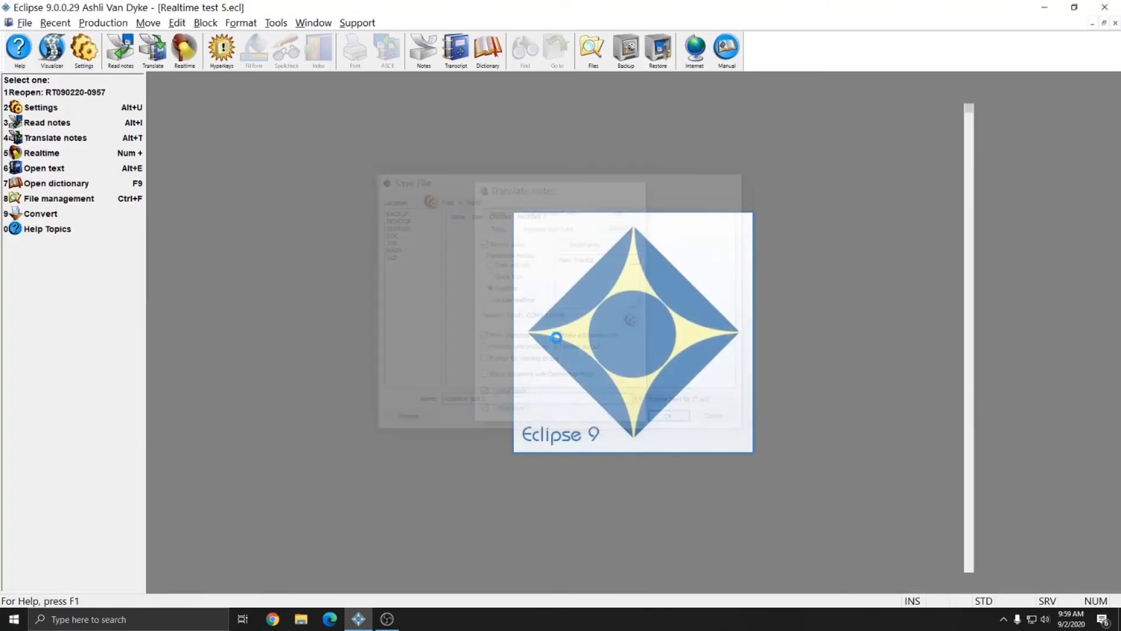
Step: Write test strokes on the steno writer, from "Ray l which can" through "accounts disease ideas"
{"action": "type", "text": "Ray l which can can go"}
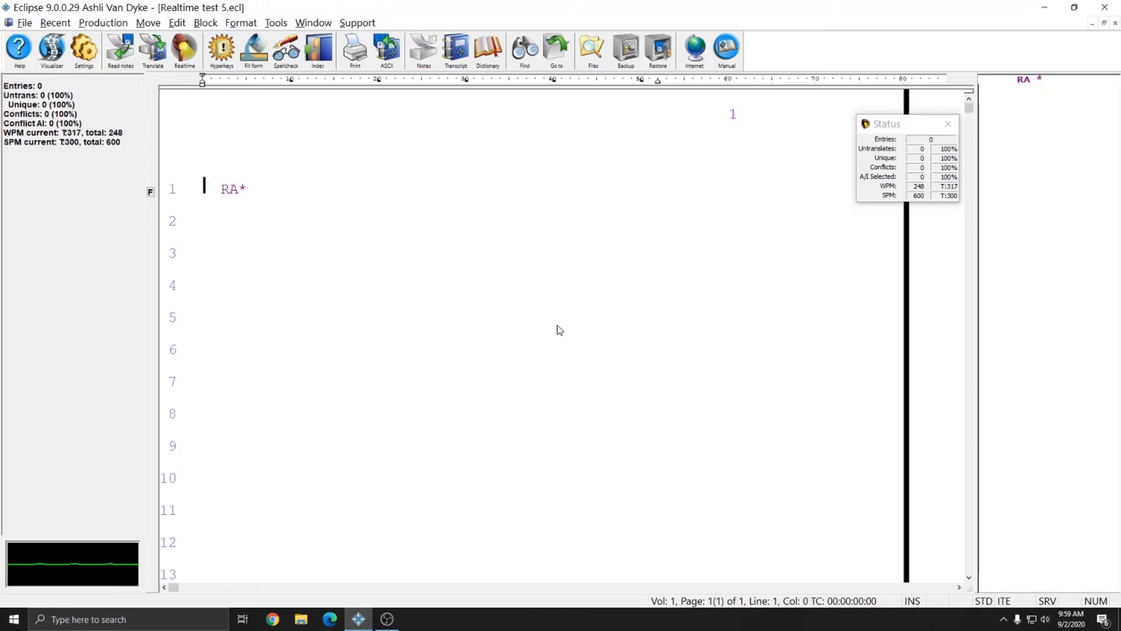
{"action": "type", "text": " can go can go requests"}
{"action": "key", "text": "Return"}
{"action": "type", "text": "requests when's where was PW-S W-S TKW-S TK-S"}
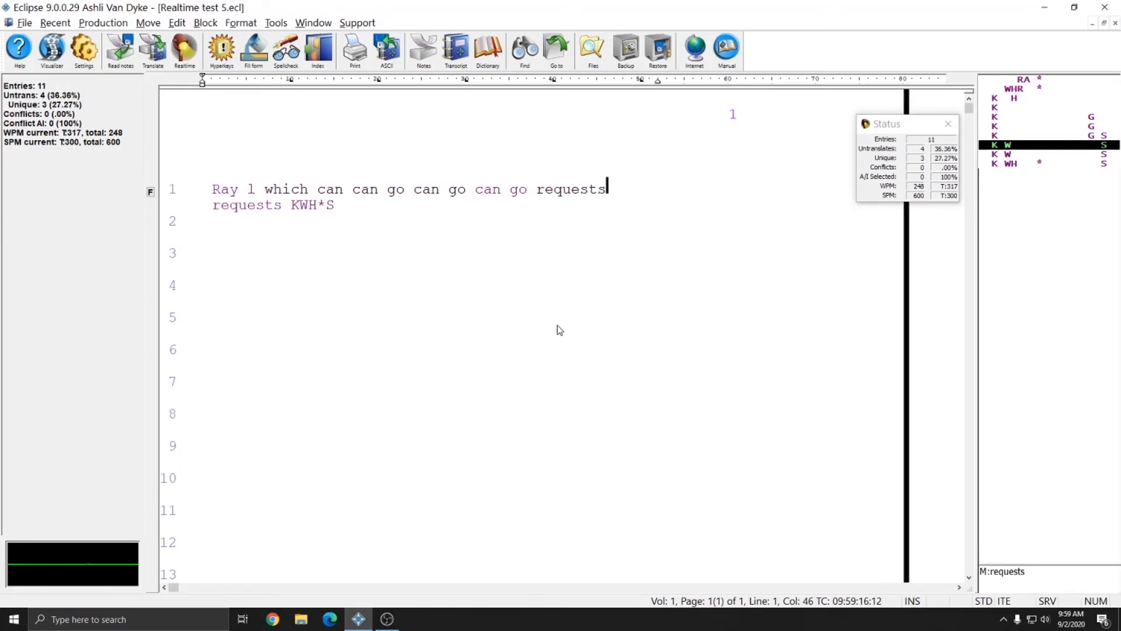
{"action": "type", "text": " beings where is requests it is it is it is accounts disease ideas KW-Z KW-Z"}
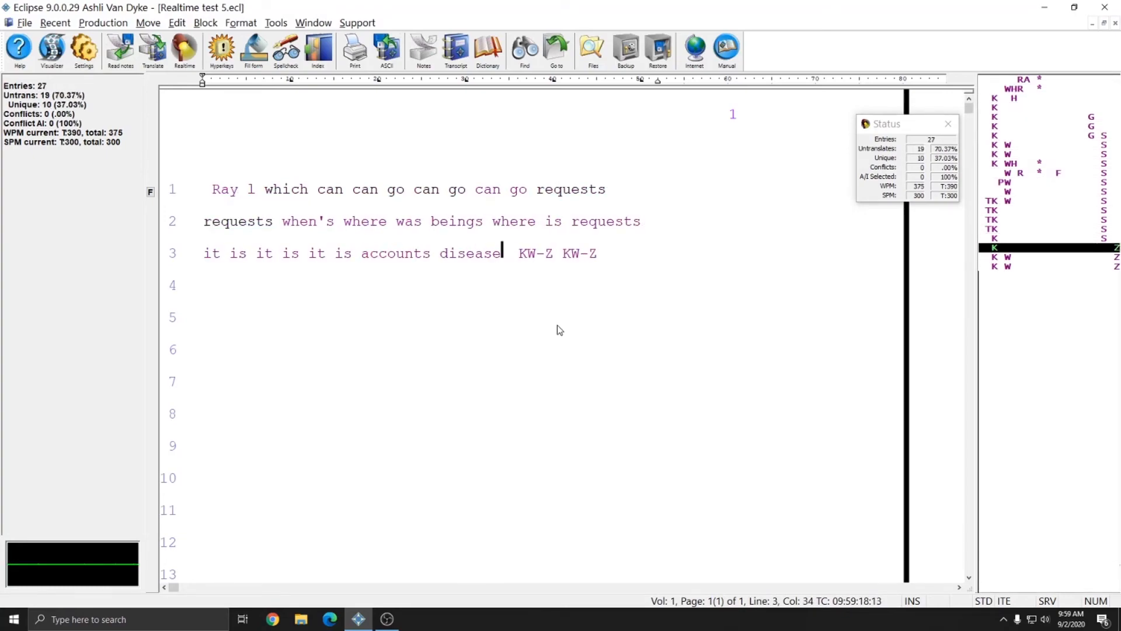
Step: Stop the Realtime test 5 translation and dismiss the completion notice
{"action": "key", "text": "Escape"}
{"action": "key", "text": "Return"}
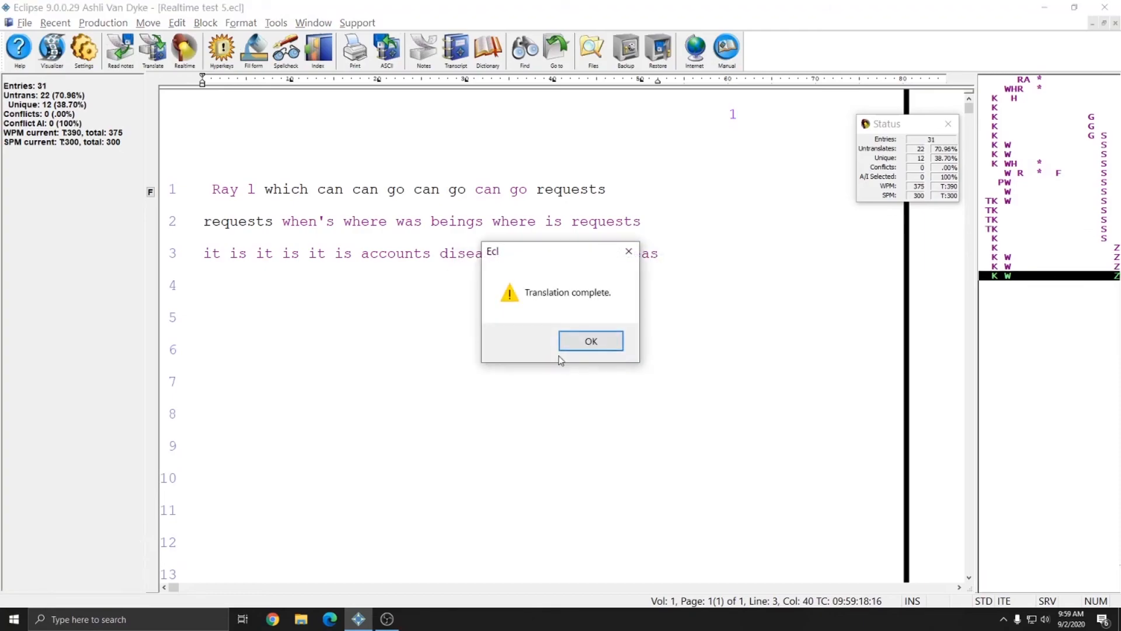
{"action": "key", "text": "Return"}
Step: Start one-button realtime and write test strokes from "Sr. susu so so" through "r request"
{"action": "left_click", "coordinate": [153, 50]}
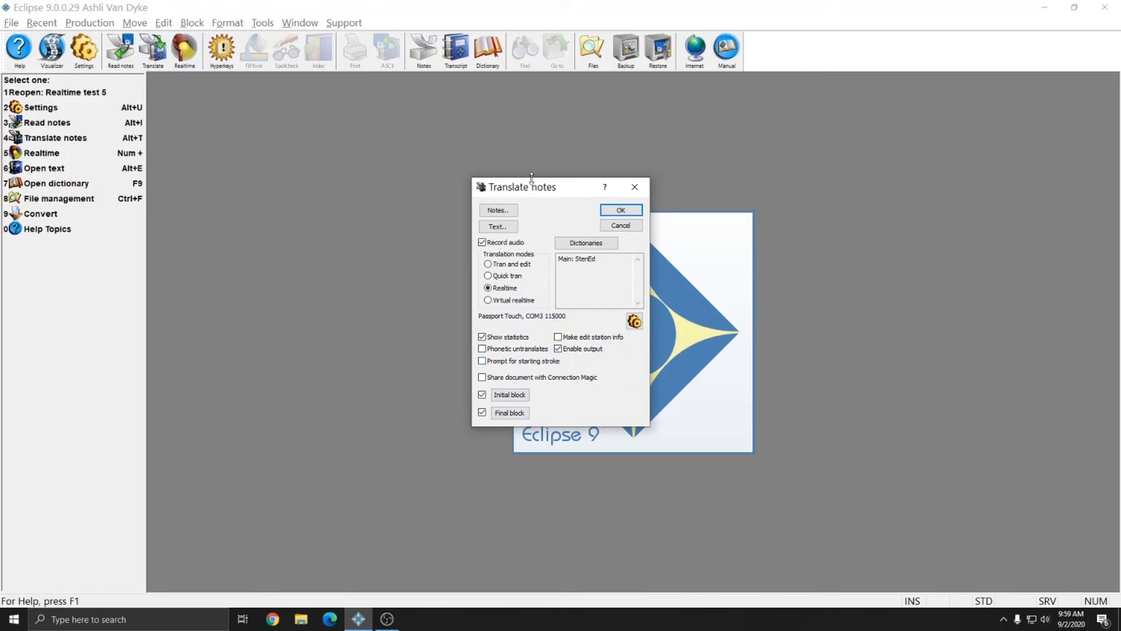
{"action": "left_click", "coordinate": [617, 226]}
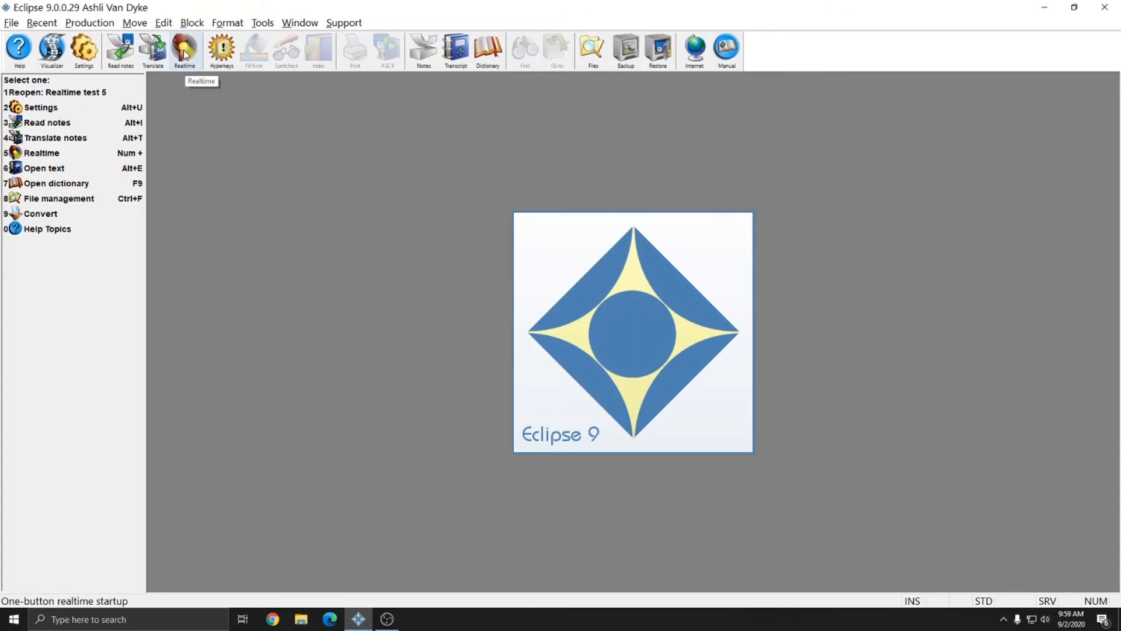
{"action": "left_click", "coordinate": [185, 54]}
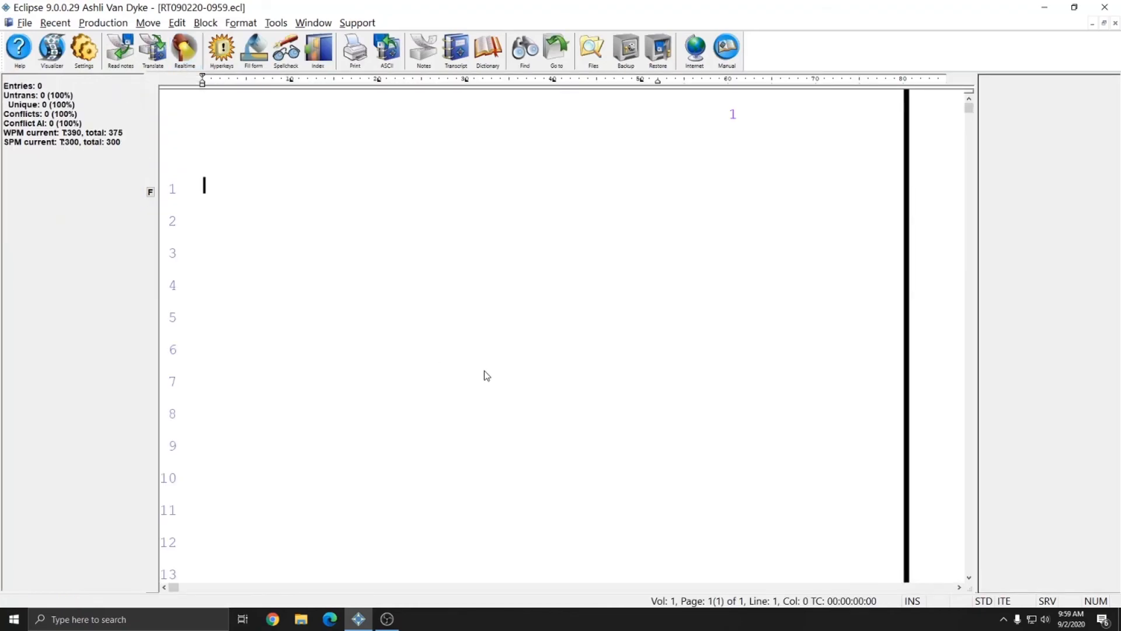
{"action": "type", "text": "Sr. susu so so STK*U STKHU z"}
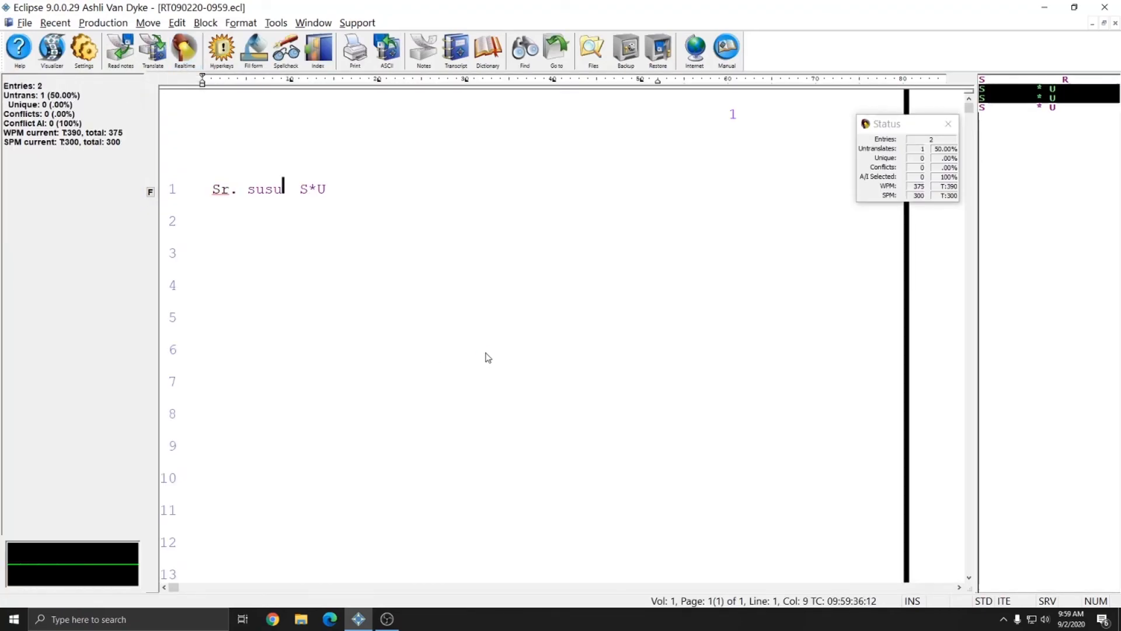
{"action": "type", "text": " which you z q k can she have receive so q r *F"}
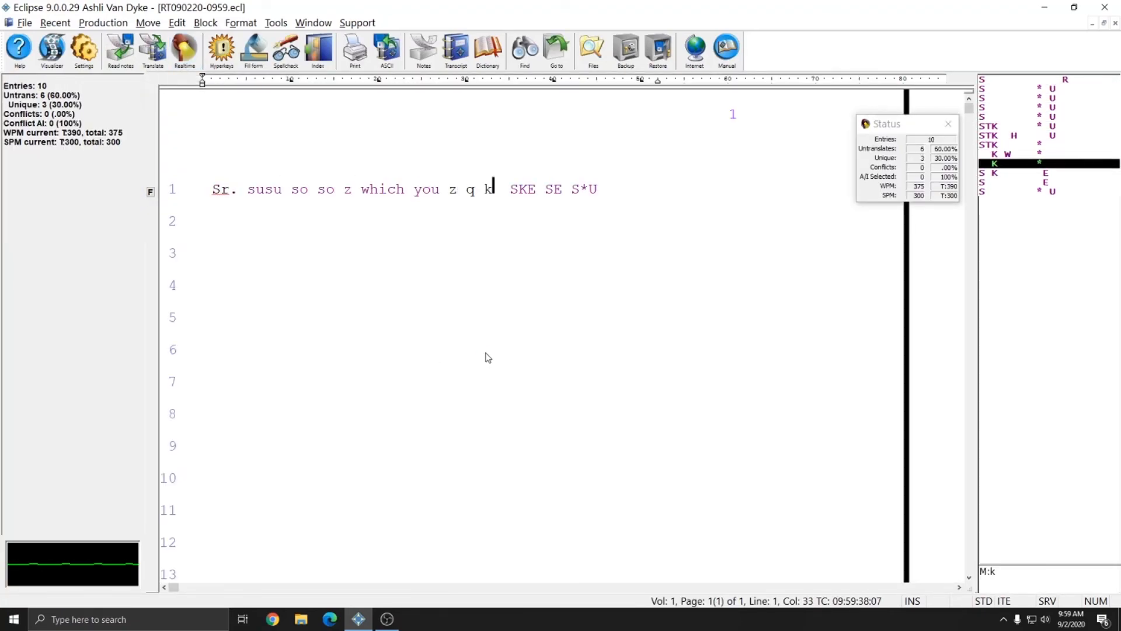
{"action": "type", "text": "SENDSCRIPT -R -P {F}  WR* request"}
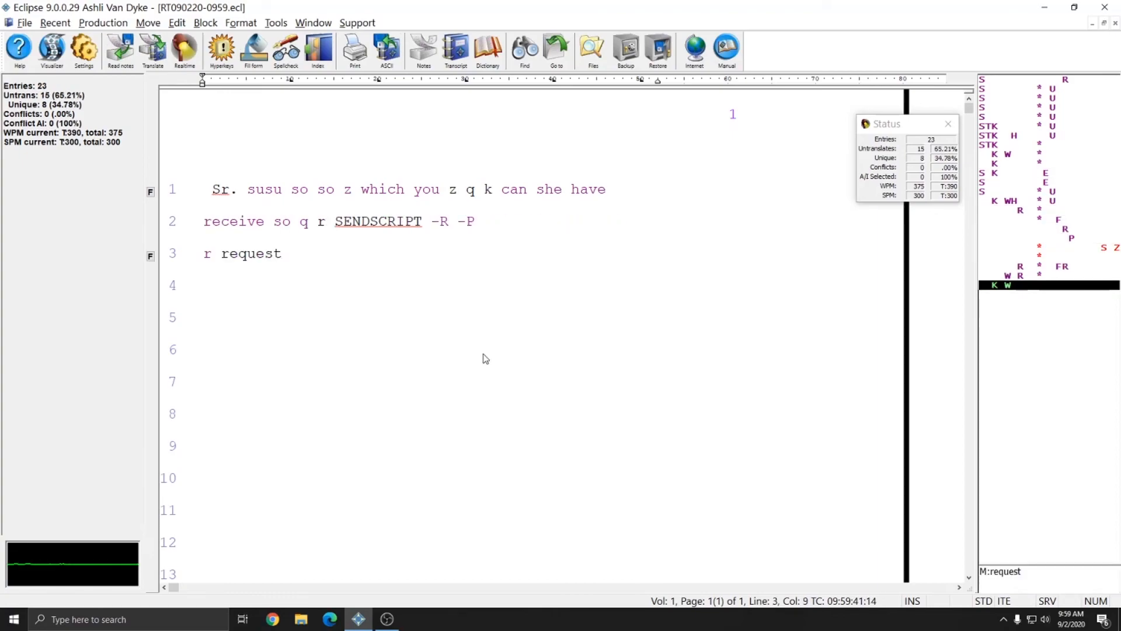
Step: Stop the one-button translation and name the finished job Realtime test 6
{"action": "key", "text": "Escape"}
{"action": "left_click", "coordinate": [484, 320]}
{"action": "left_click", "coordinate": [577, 338]}
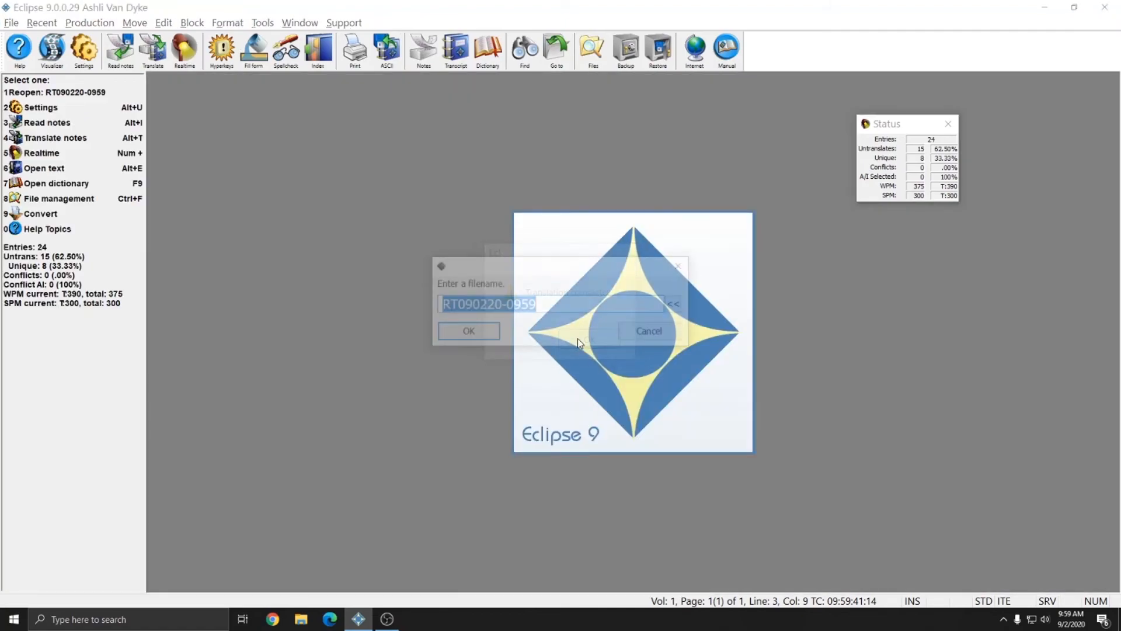
{"action": "type", "text": "Realjtime"}
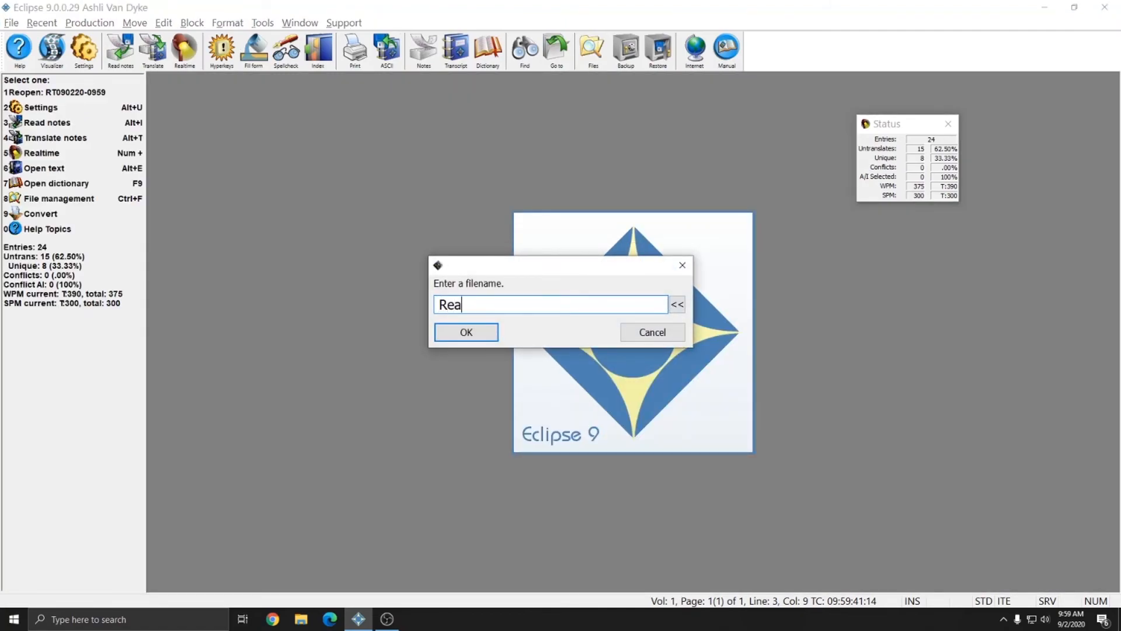
{"action": "key", "text": "BackSpace"}
{"action": "key", "text": "BackSpace"}
{"action": "key", "text": "BackSpace"}
{"action": "key", "text": "BackSpace"}
{"action": "key", "text": "BackSpace"}
{"action": "key", "text": "BackSpace"}
{"action": "type", "text": "ltime test 6"}
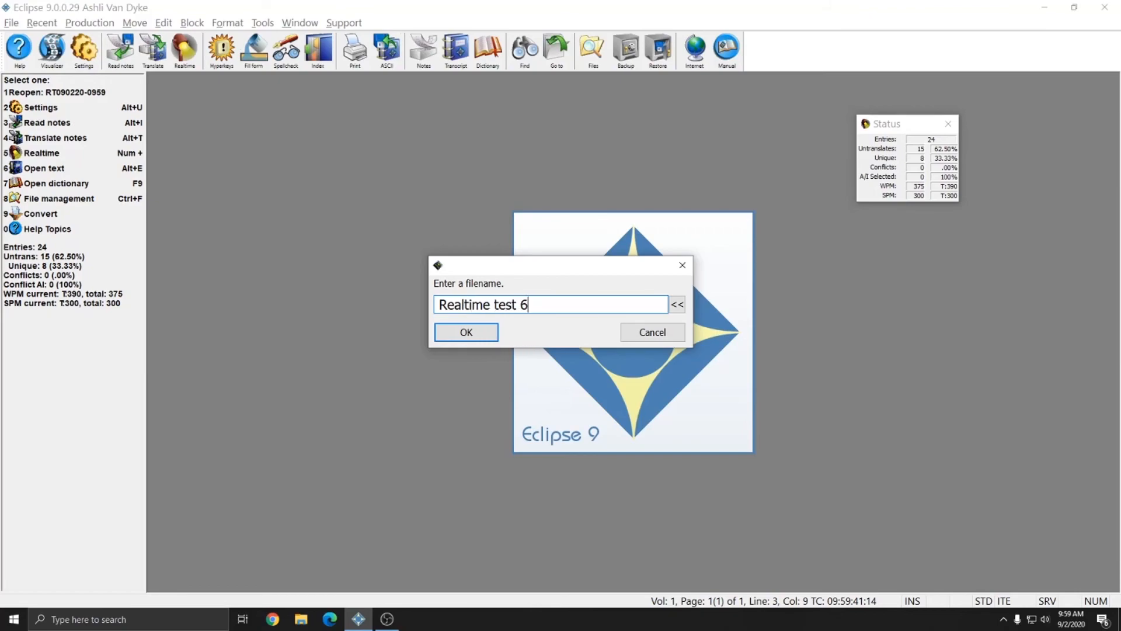
{"action": "key", "text": "Return"}
Step: Examine the Realtime test jobs up to Realtime test 6 and their file types in the file manager
{"action": "key", "text": "ctrl+f"}
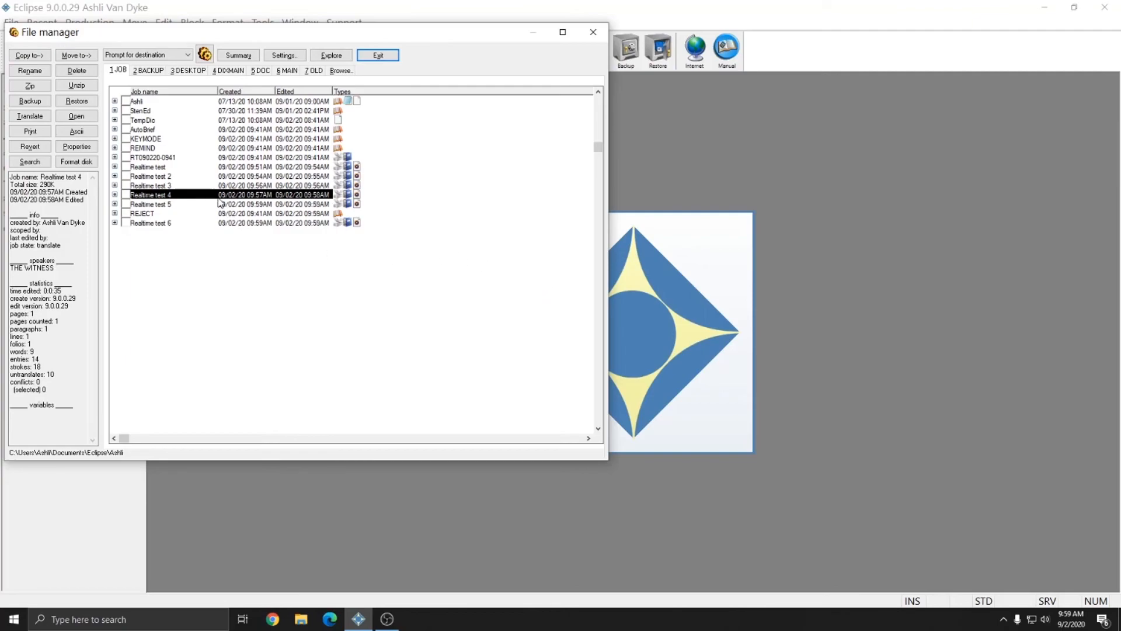
{"action": "left_click", "coordinate": [175, 168]}
{"action": "left_click", "coordinate": [168, 177]}
{"action": "left_click", "coordinate": [162, 186]}
{"action": "left_click", "coordinate": [156, 195]}
{"action": "left_click", "coordinate": [153, 205]}
{"action": "left_click", "coordinate": [153, 223]}
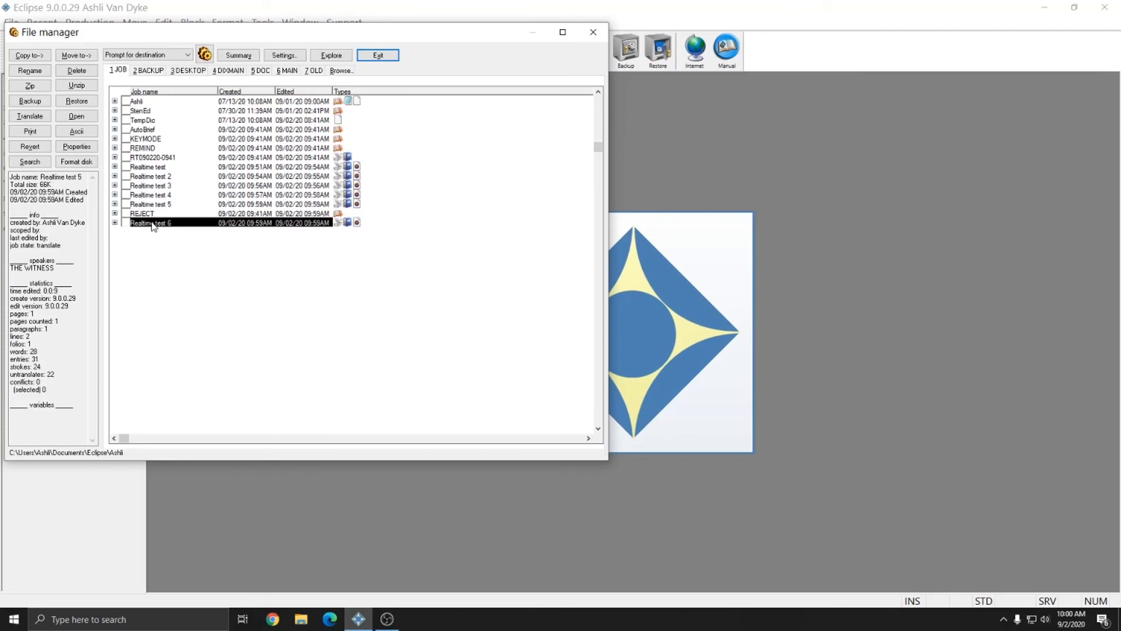
{"action": "left_click", "coordinate": [588, 36]}
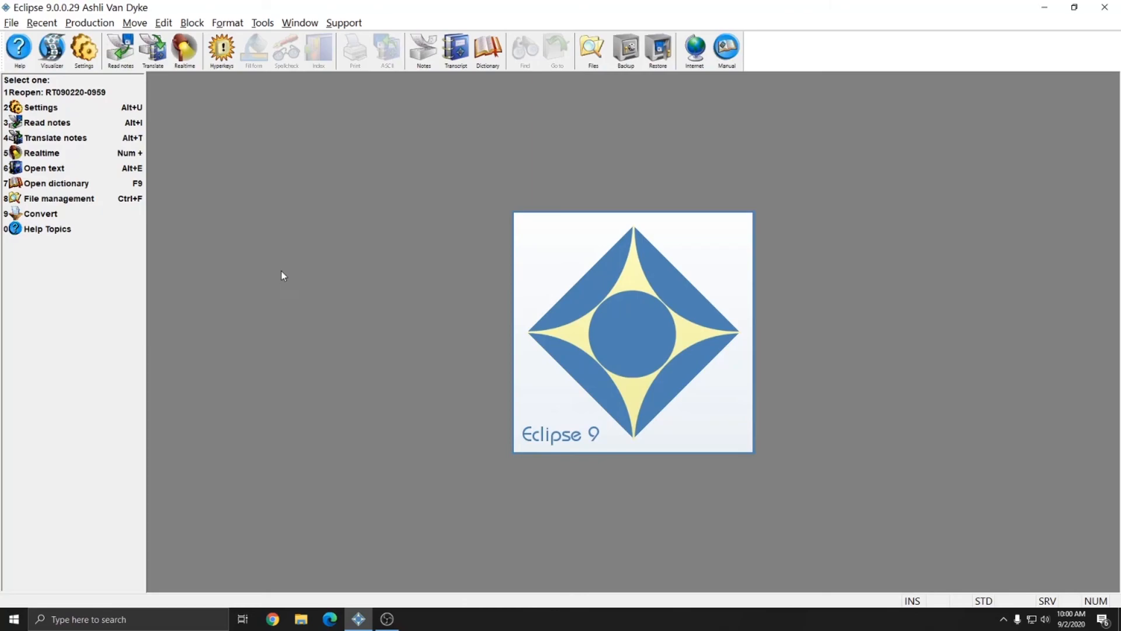
Step: Review the writer's Input settings in User settings and the Translate notes options without changing them
{"action": "left_click", "coordinate": [84, 49]}
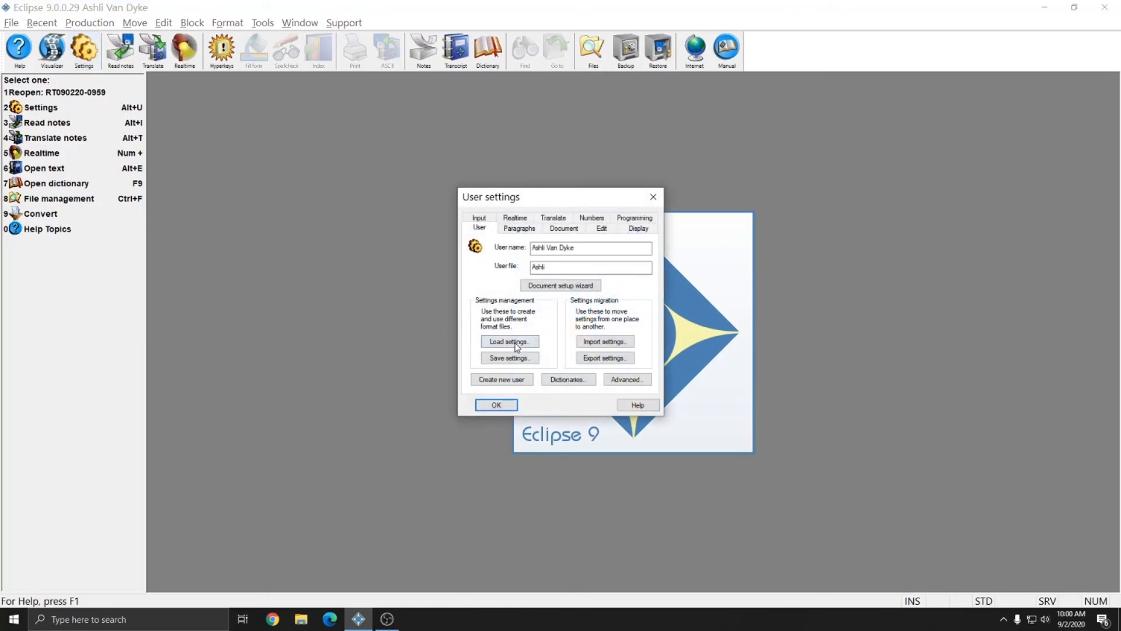
{"action": "left_click", "coordinate": [479, 218]}
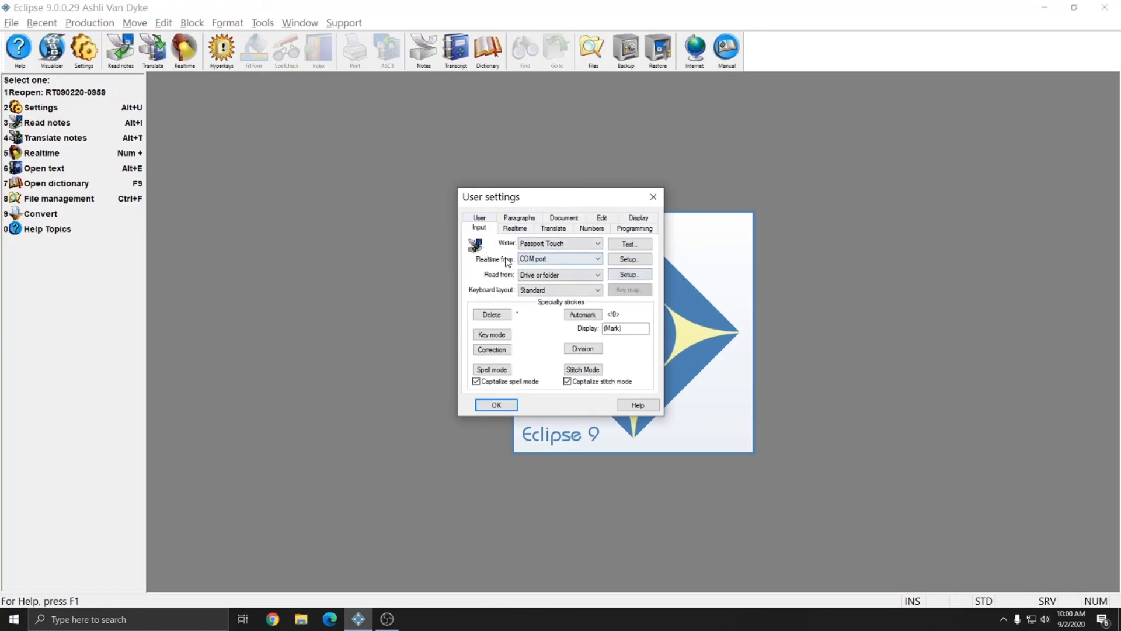
{"action": "left_click", "coordinate": [652, 197]}
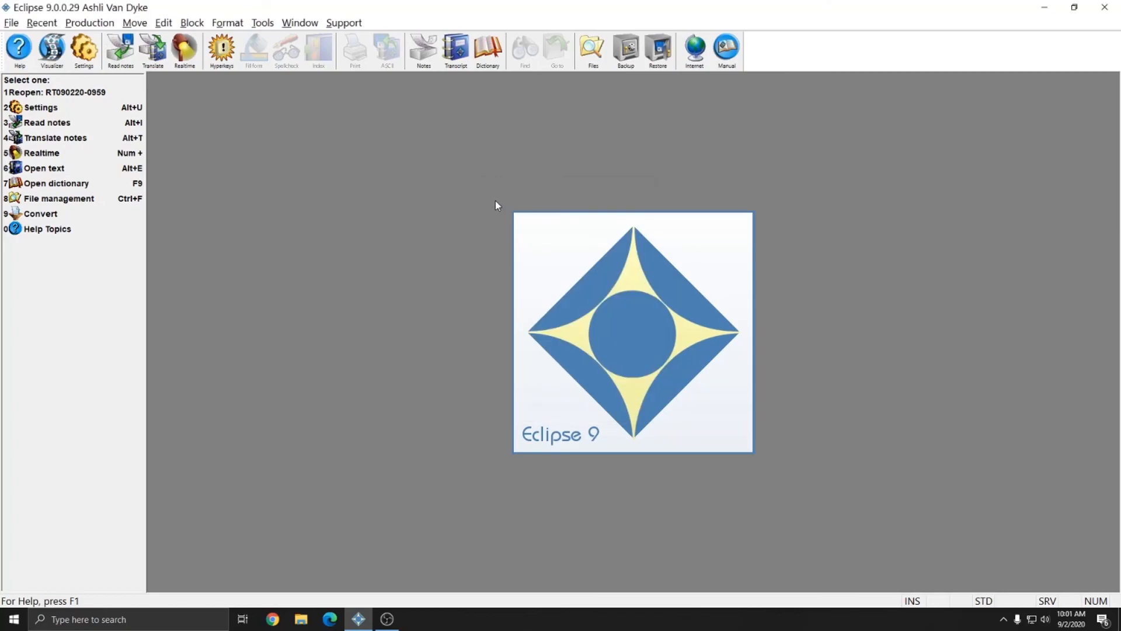
{"action": "left_click", "coordinate": [153, 49]}
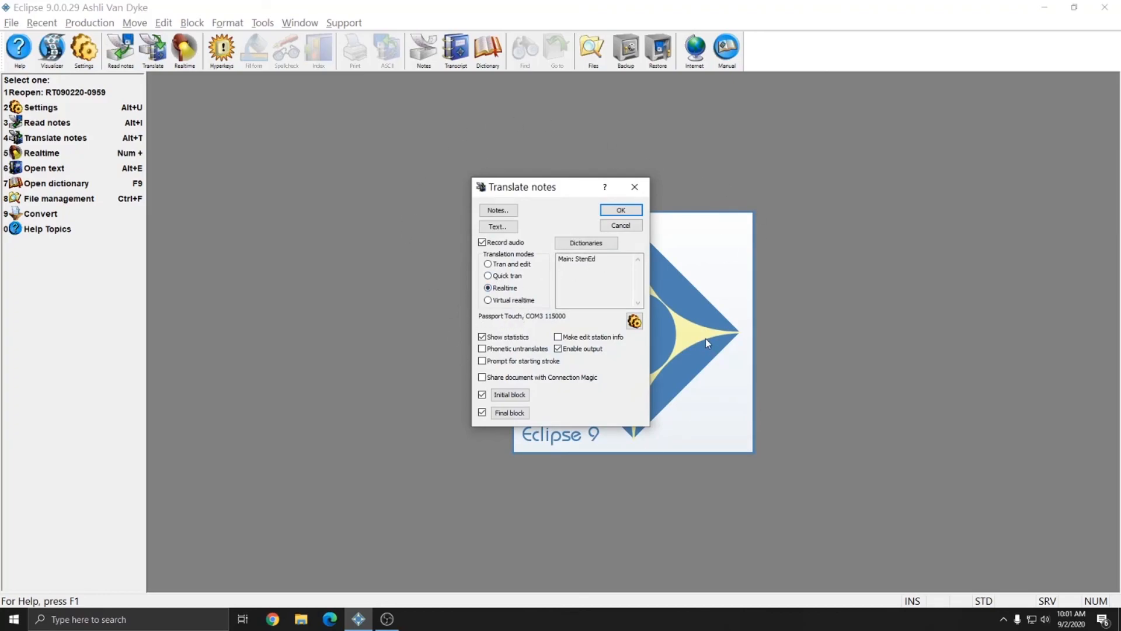
{"action": "left_click", "coordinate": [640, 190]}
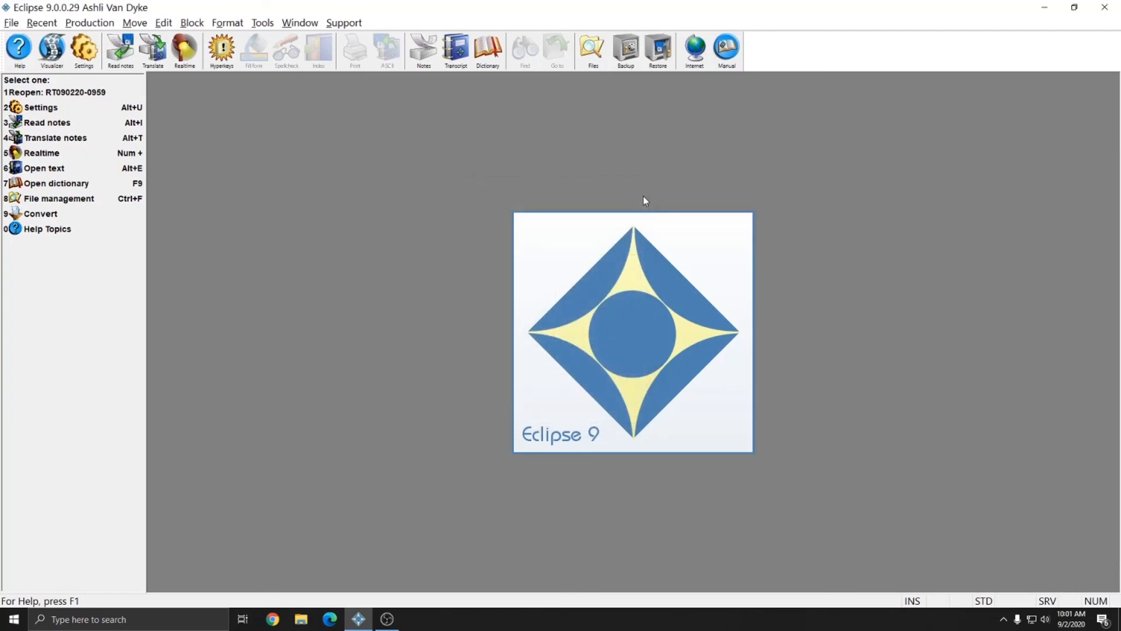